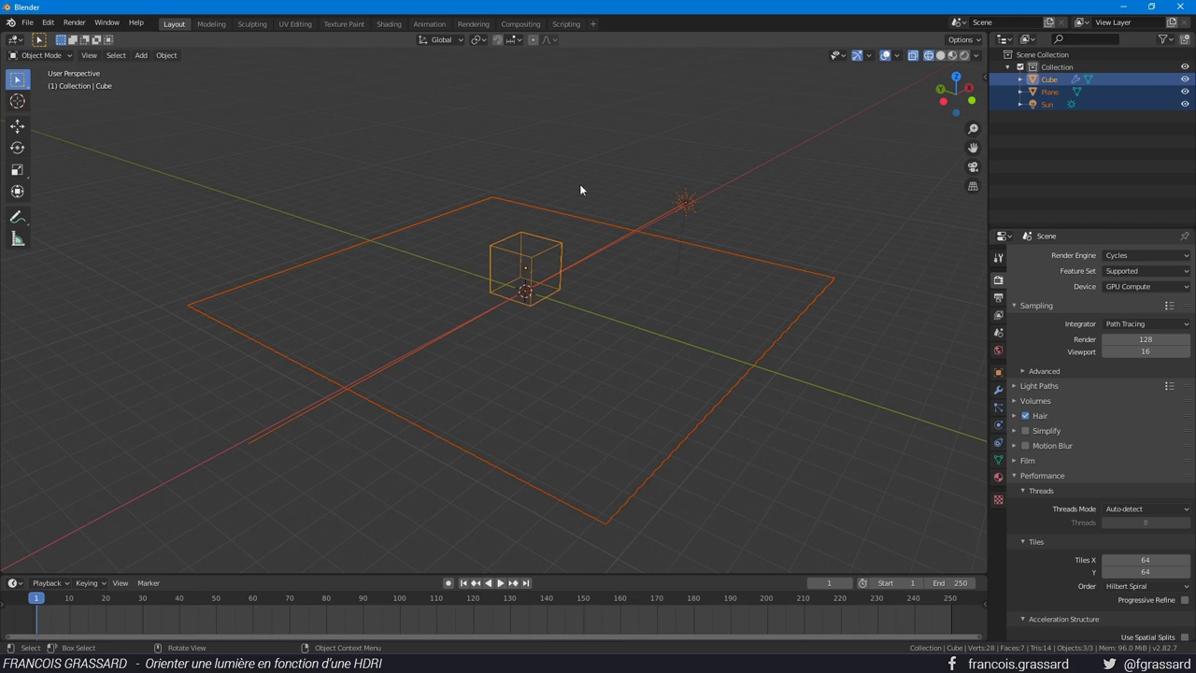
- Select only the Sun lamp and bring up the viewport shading choices for a rendered preview
{"action": "mouse_move", "coordinate": [556, 230]}
{"action": "middle_mouse_down"}
{"action": "mouse_move", "coordinate": [594, 269]}
{"action": "mouse_move", "coordinate": [621, 245]}
{"action": "mouse_move", "coordinate": [613, 264]}
{"action": "middle_mouse_up"}
{"action": "left_click", "coordinate": [546, 228]}
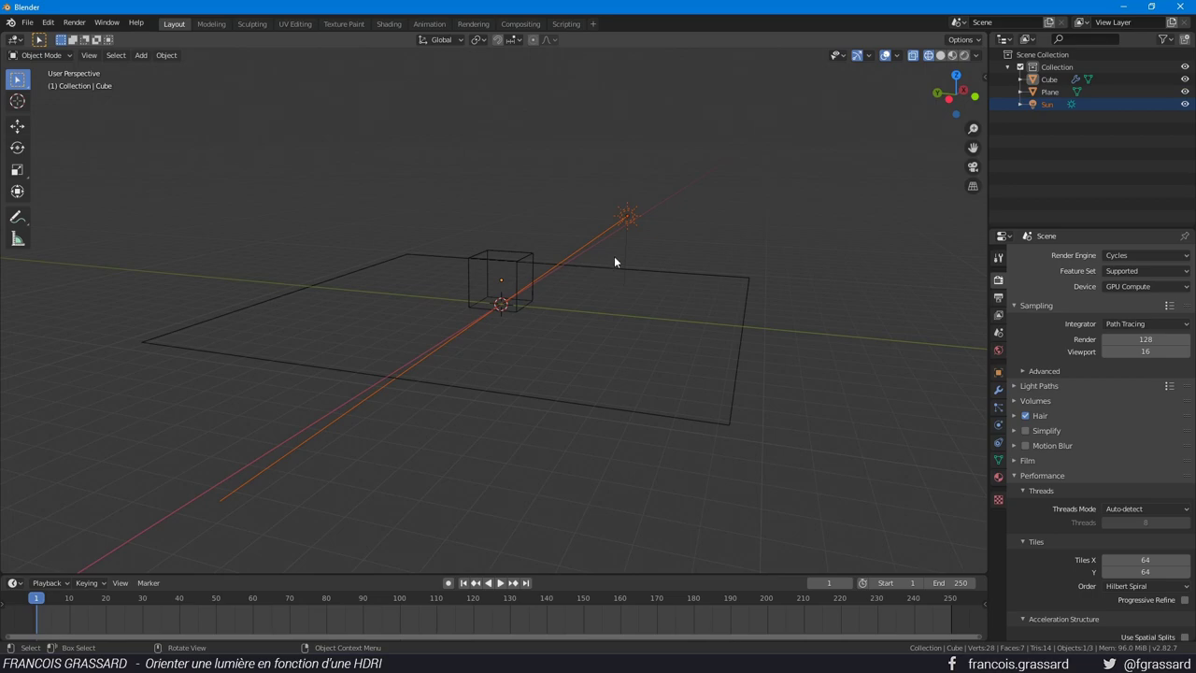
{"action": "mouse_move", "coordinate": [621, 241]}
{"action": "middle_mouse_down"}
{"action": "mouse_move", "coordinate": [646, 263]}
{"action": "mouse_move", "coordinate": [581, 299]}
{"action": "mouse_move", "coordinate": [620, 300]}
{"action": "mouse_move", "coordinate": [638, 323]}
{"action": "middle_mouse_up"}
{"action": "key", "text": "z"}
{"action": "left_click", "coordinate": [630, 286]}
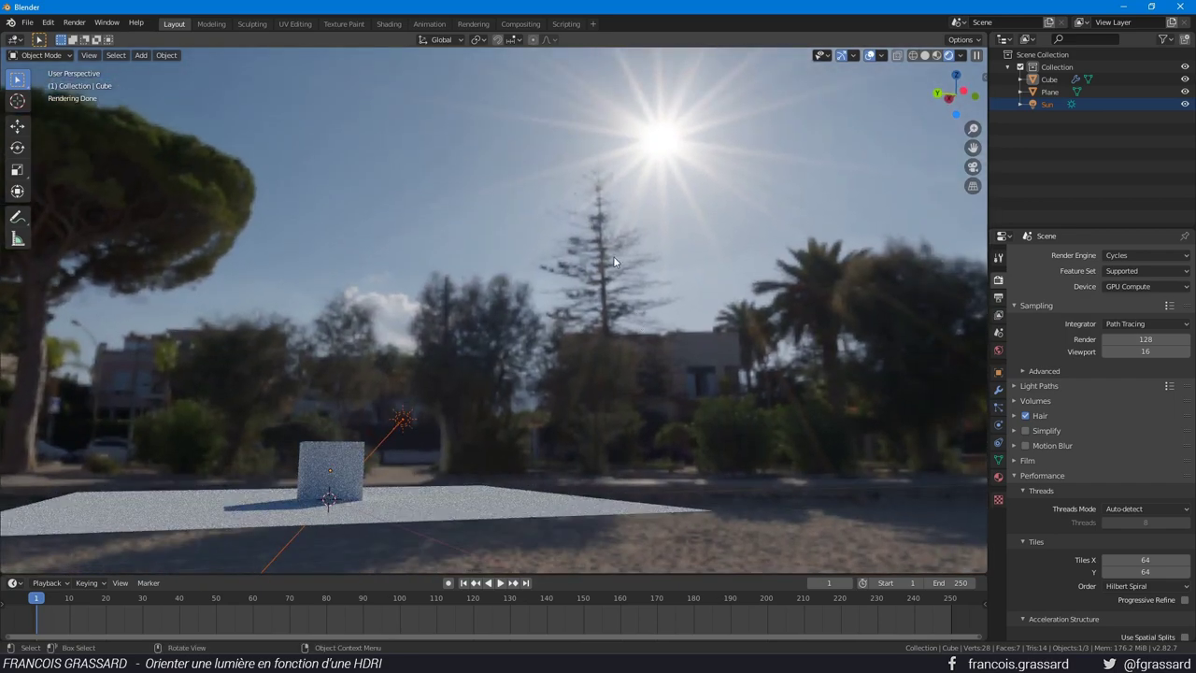
{"action": "mouse_move", "coordinate": [638, 214]}
{"action": "middle_mouse_down"}
{"action": "mouse_move", "coordinate": [656, 209]}
{"action": "mouse_move", "coordinate": [395, 224]}
{"action": "mouse_move", "coordinate": [411, 286]}
{"action": "mouse_move", "coordinate": [462, 265]}
{"action": "mouse_move", "coordinate": [291, 266]}
{"action": "mouse_move", "coordinate": [409, 250]}
{"action": "mouse_move", "coordinate": [342, 236]}
{"action": "mouse_move", "coordinate": [357, 297]}
{"action": "mouse_move", "coordinate": [419, 299]}
{"action": "mouse_move", "coordinate": [383, 312]}
{"action": "mouse_move", "coordinate": [698, 102]}
{"action": "middle_mouse_up"}
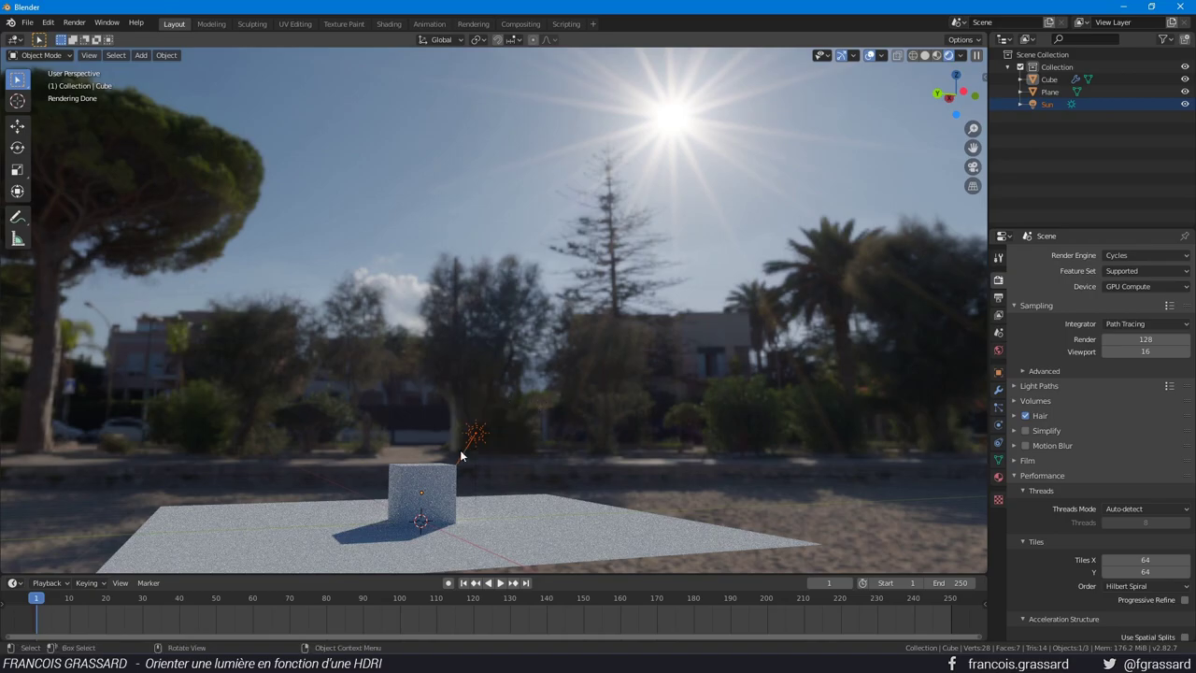
{"action": "mouse_move", "coordinate": [460, 456]}
{"action": "middle_mouse_down"}
{"action": "mouse_move", "coordinate": [554, 518]}
{"action": "mouse_move", "coordinate": [577, 329]}
{"action": "mouse_move", "coordinate": [624, 334]}
{"action": "mouse_move", "coordinate": [577, 341]}
{"action": "middle_mouse_up"}
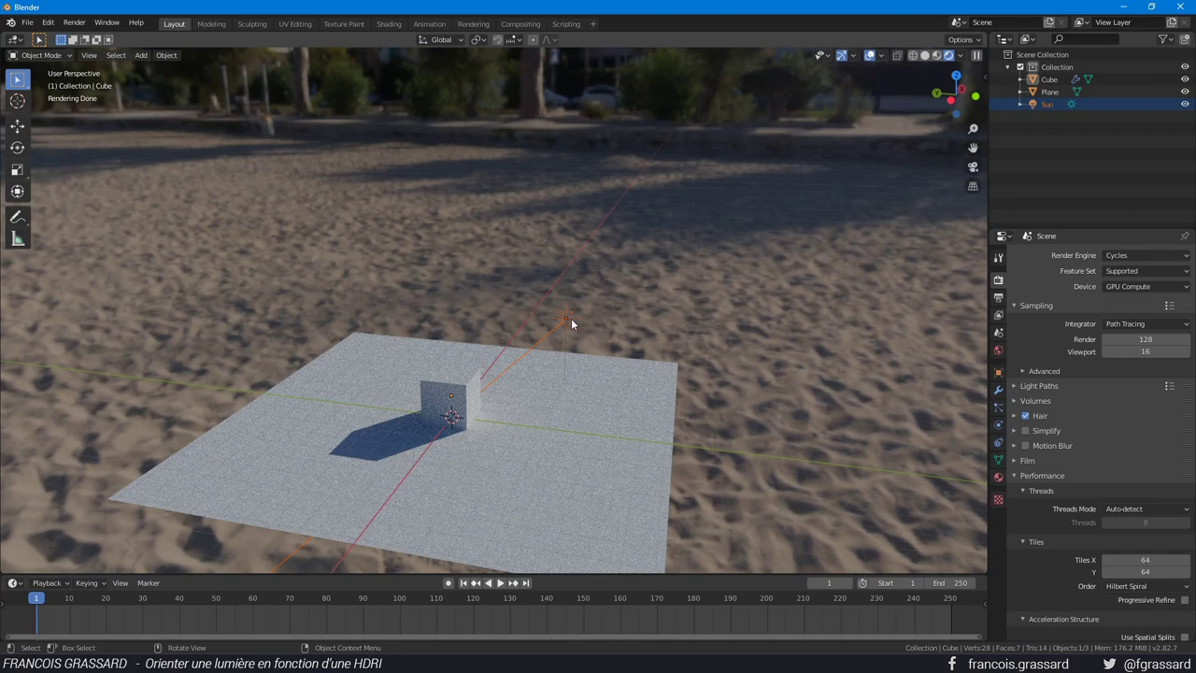
- Move the Sun lamp to a new spot, then delete it, leaving the cube and plane
{"action": "key", "text": "g"}
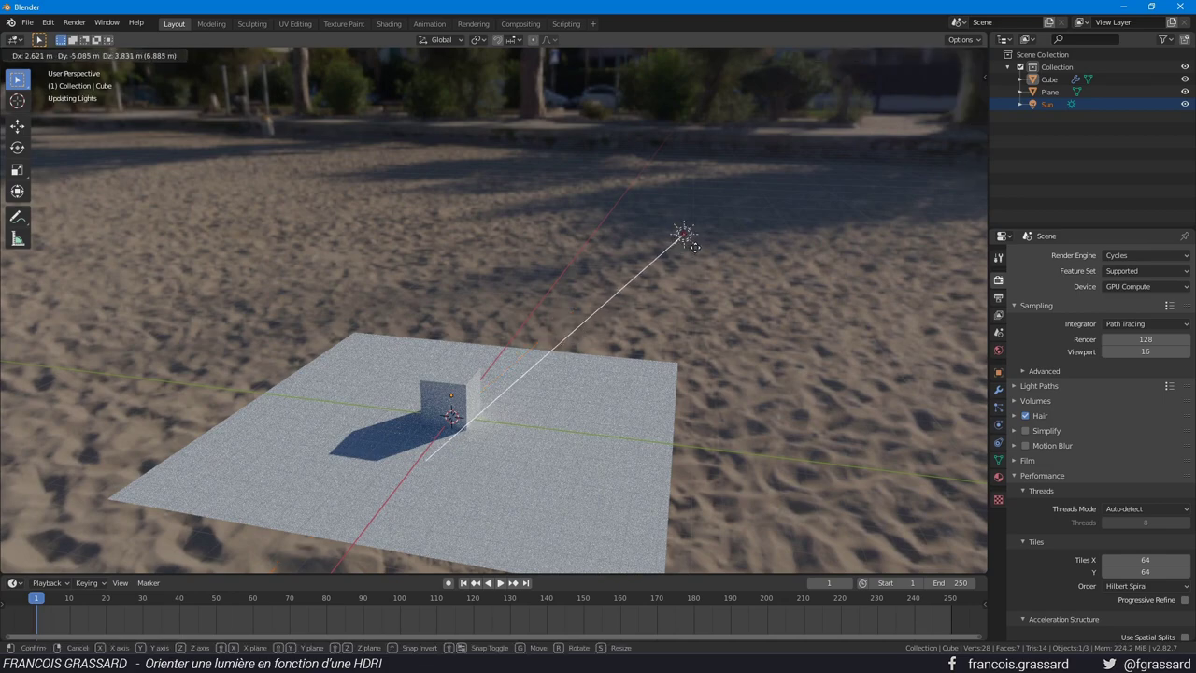
{"action": "left_click", "coordinate": [695, 317]}
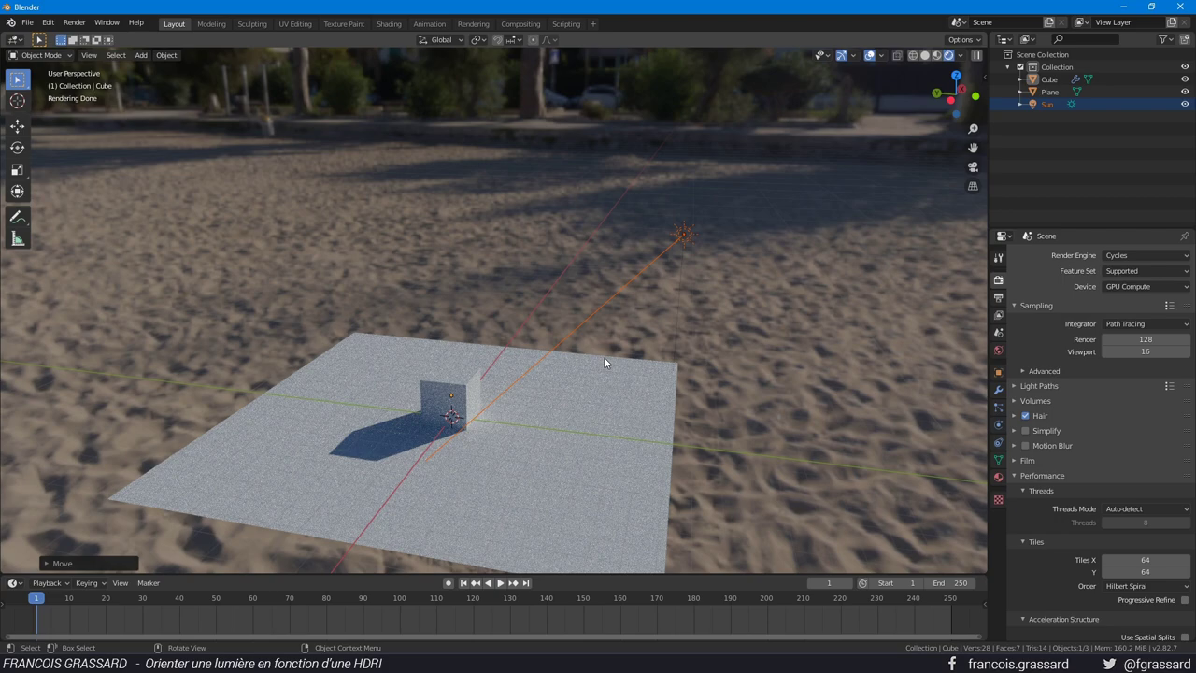
{"action": "mouse_move", "coordinate": [651, 335]}
{"action": "middle_mouse_down"}
{"action": "mouse_move", "coordinate": [694, 278]}
{"action": "mouse_move", "coordinate": [610, 339]}
{"action": "mouse_move", "coordinate": [581, 394]}
{"action": "middle_mouse_up"}
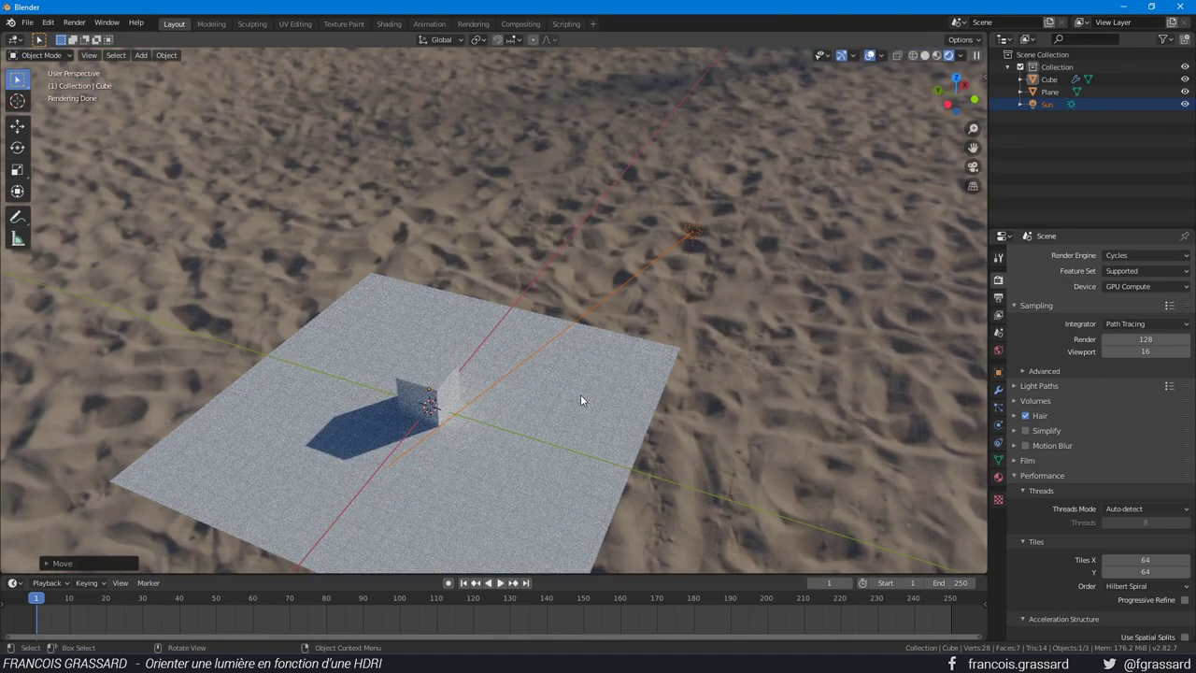
{"action": "key", "text": "Delete"}
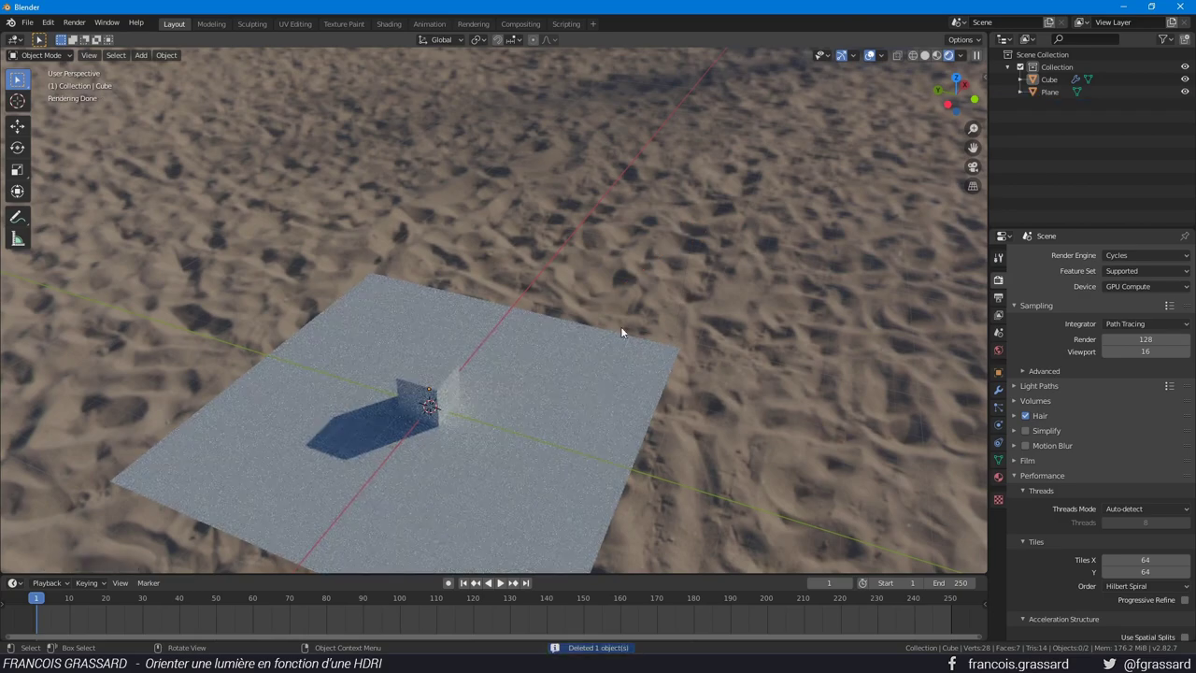
- Bring the Sun lamp back with Ctrl+Z so it again shadows the cube on the plane
{"action": "middle_click_drag", "start_coordinate": [667, 296], "coordinate": [627, 297]}
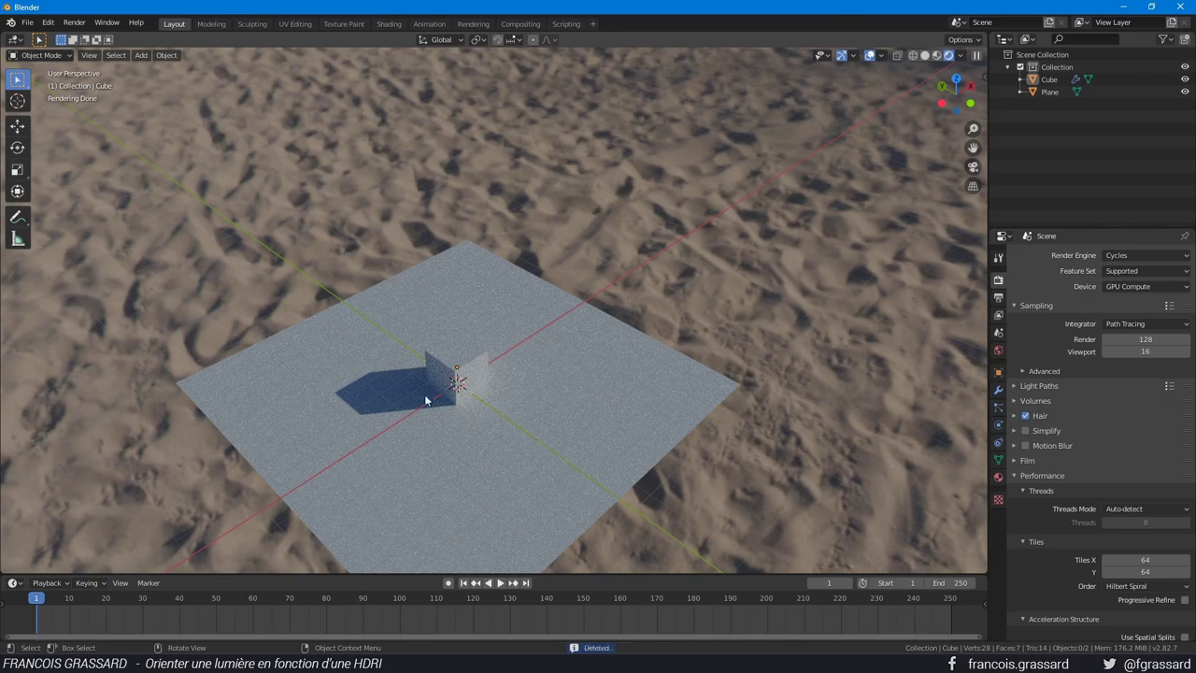
{"action": "mouse_move", "coordinate": [502, 394]}
{"action": "middle_mouse_down"}
{"action": "mouse_move", "coordinate": [619, 315]}
{"action": "mouse_move", "coordinate": [641, 315]}
{"action": "middle_mouse_up"}
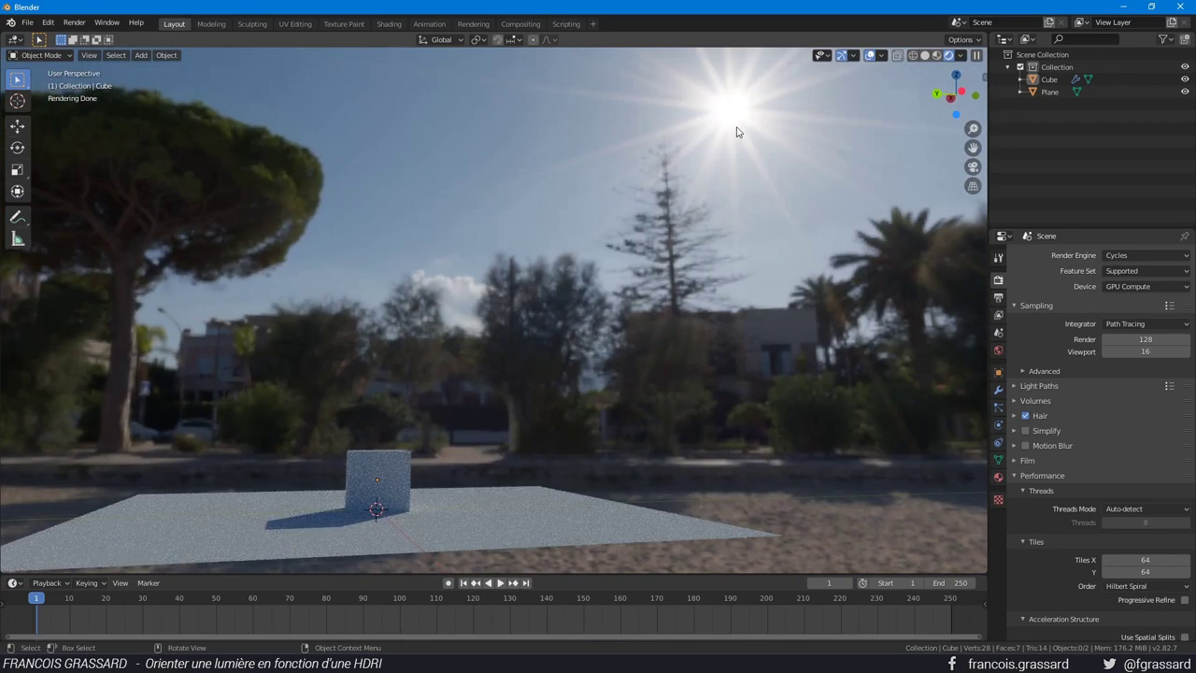
{"action": "key", "text": "ctrl+z"}
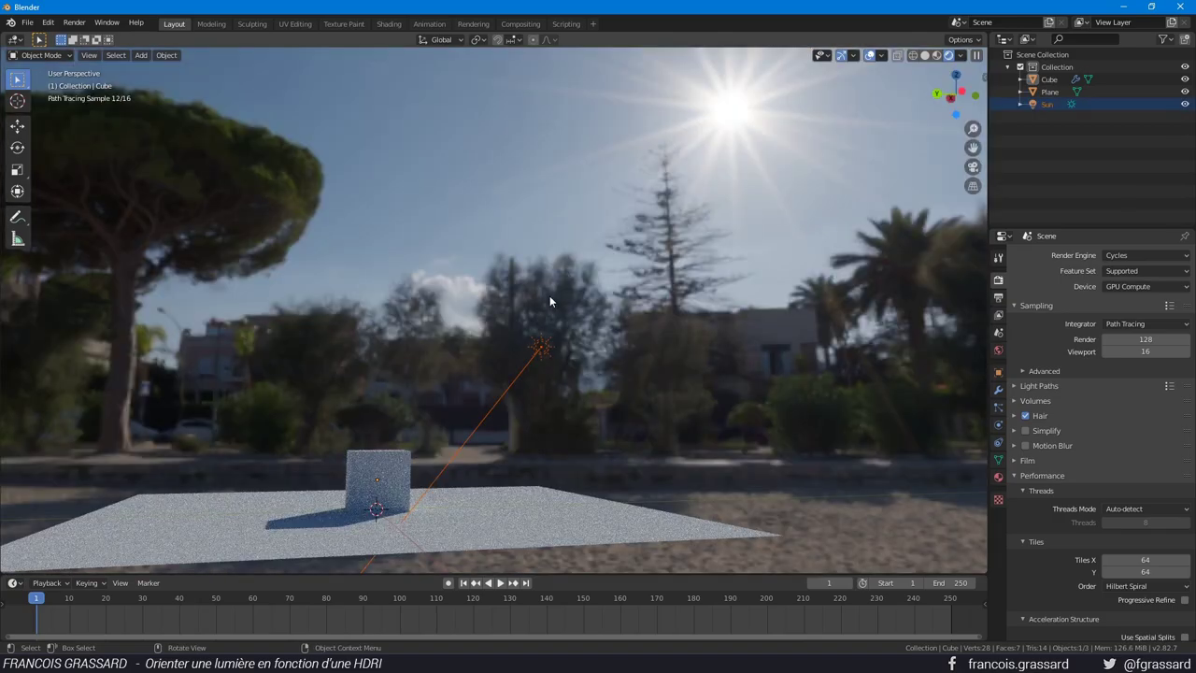
{"action": "mouse_move", "coordinate": [549, 295]}
{"action": "middle_mouse_down"}
{"action": "mouse_move", "coordinate": [614, 372]}
{"action": "mouse_move", "coordinate": [656, 315]}
{"action": "mouse_move", "coordinate": [632, 322]}
{"action": "mouse_move", "coordinate": [587, 398]}
{"action": "middle_mouse_up"}
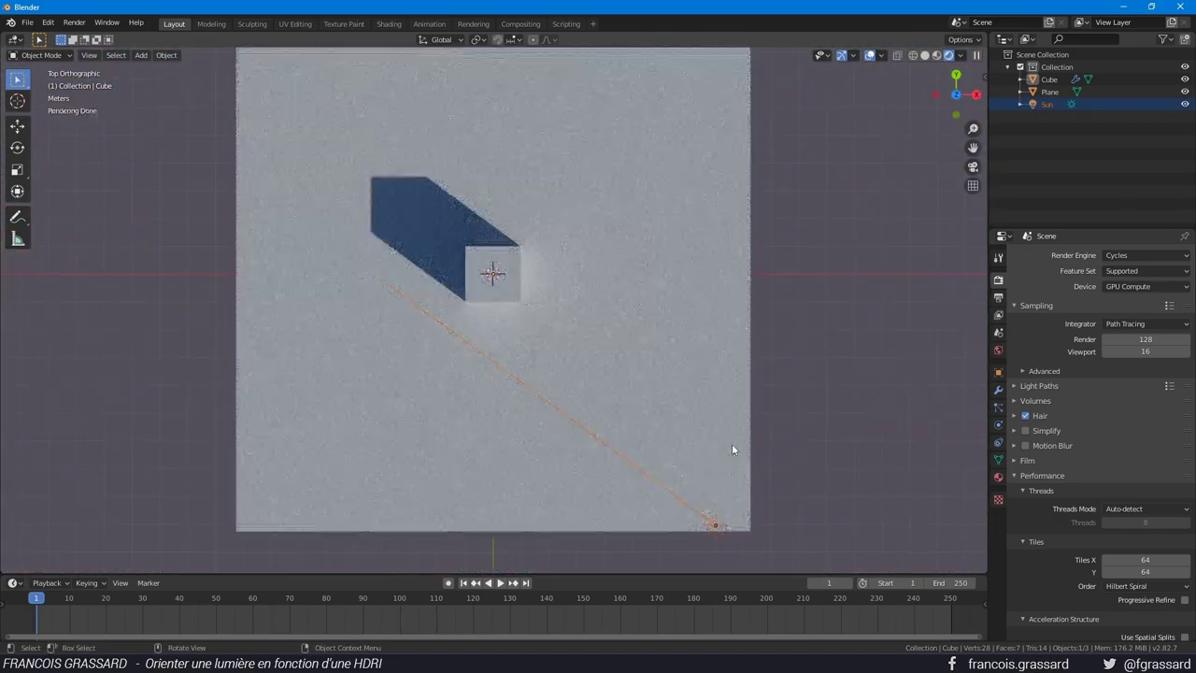
{"action": "left_click", "coordinate": [1118, 256]}
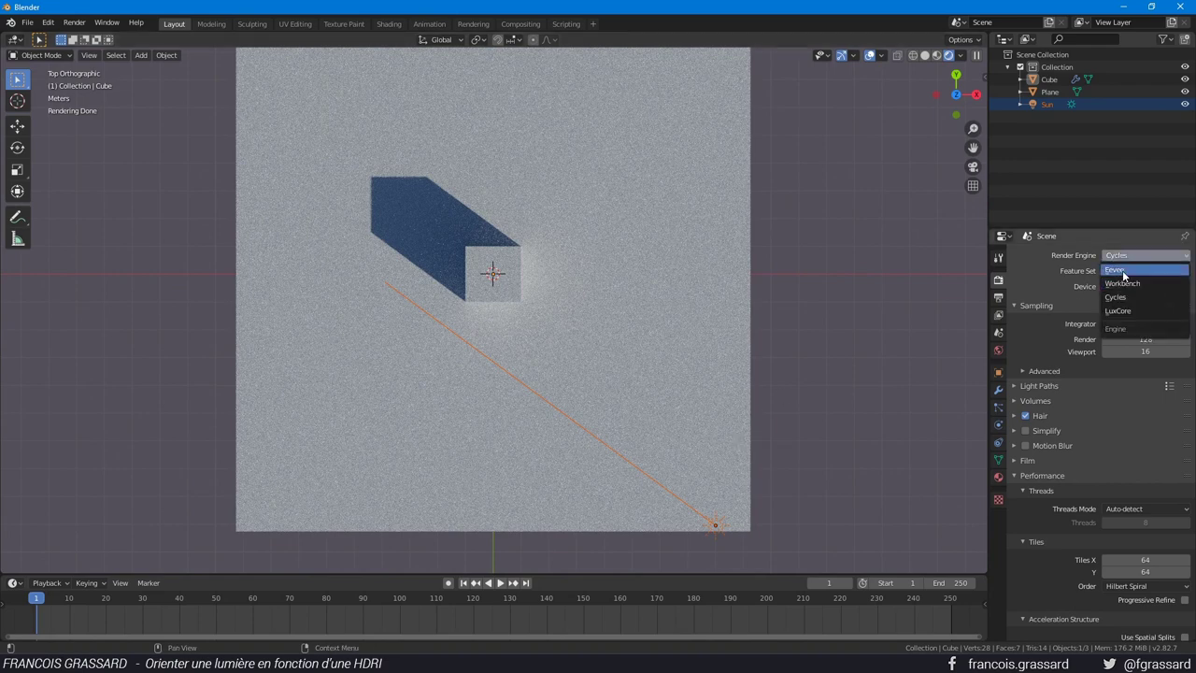
{"action": "left_click", "coordinate": [1124, 271]}
{"action": "mouse_move", "coordinate": [666, 331]}
{"action": "middle_mouse_down"}
{"action": "mouse_move", "coordinate": [756, 357]}
{"action": "mouse_move", "coordinate": [770, 321]}
{"action": "mouse_move", "coordinate": [758, 344]}
{"action": "mouse_move", "coordinate": [779, 326]}
{"action": "mouse_move", "coordinate": [756, 355]}
{"action": "mouse_move", "coordinate": [691, 193]}
{"action": "middle_mouse_up"}
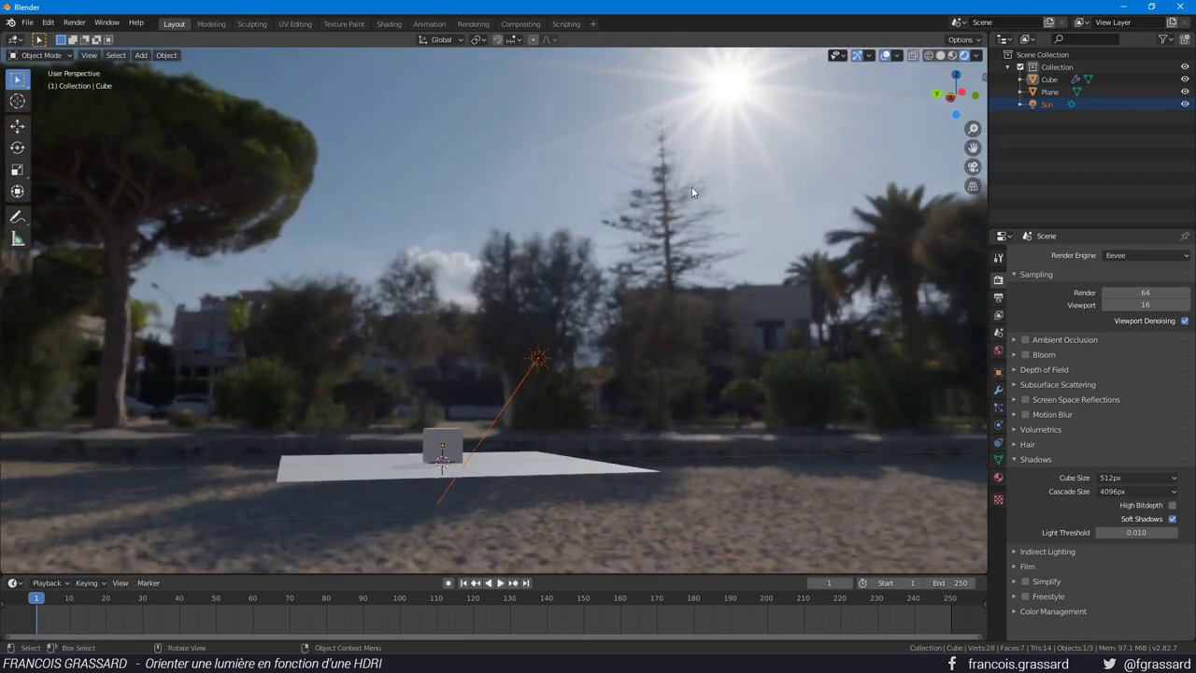
{"action": "mouse_move", "coordinate": [749, 114]}
{"action": "middle_mouse_down"}
{"action": "mouse_move", "coordinate": [715, 184]}
{"action": "mouse_move", "coordinate": [622, 241]}
{"action": "mouse_move", "coordinate": [605, 375]}
{"action": "middle_mouse_up"}
{"action": "scroll", "coordinate": [605, 388], "scroll_direction": "up", "scroll_amount": 3}
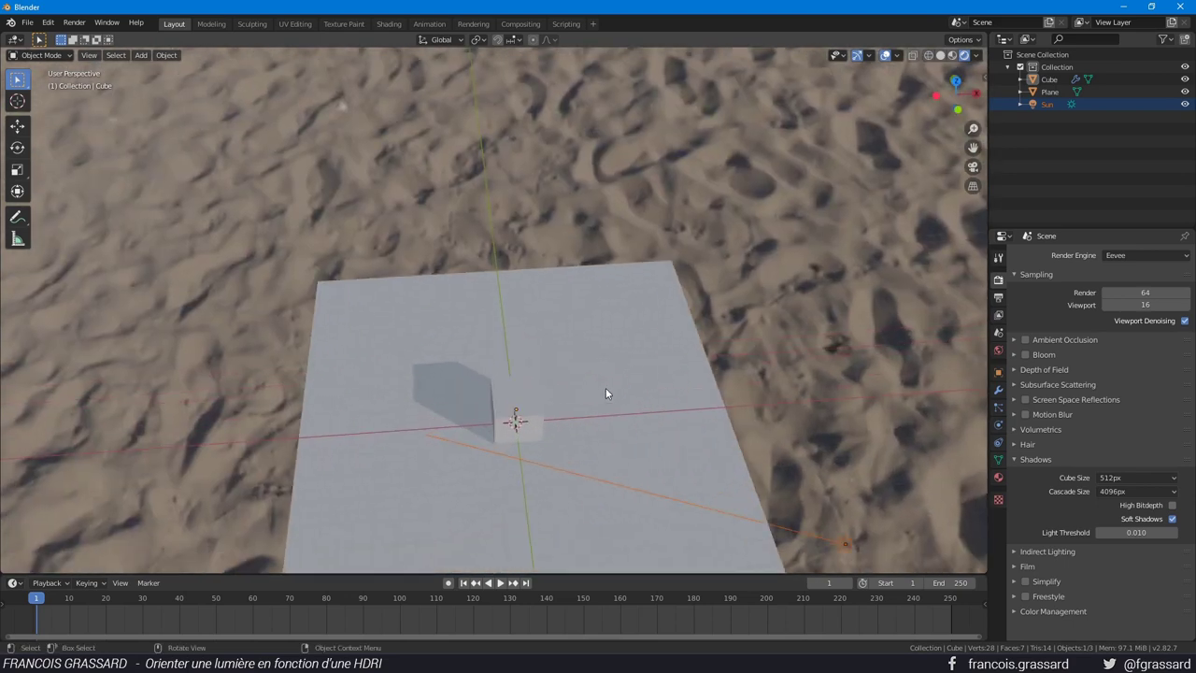
{"action": "key", "text": "Delete"}
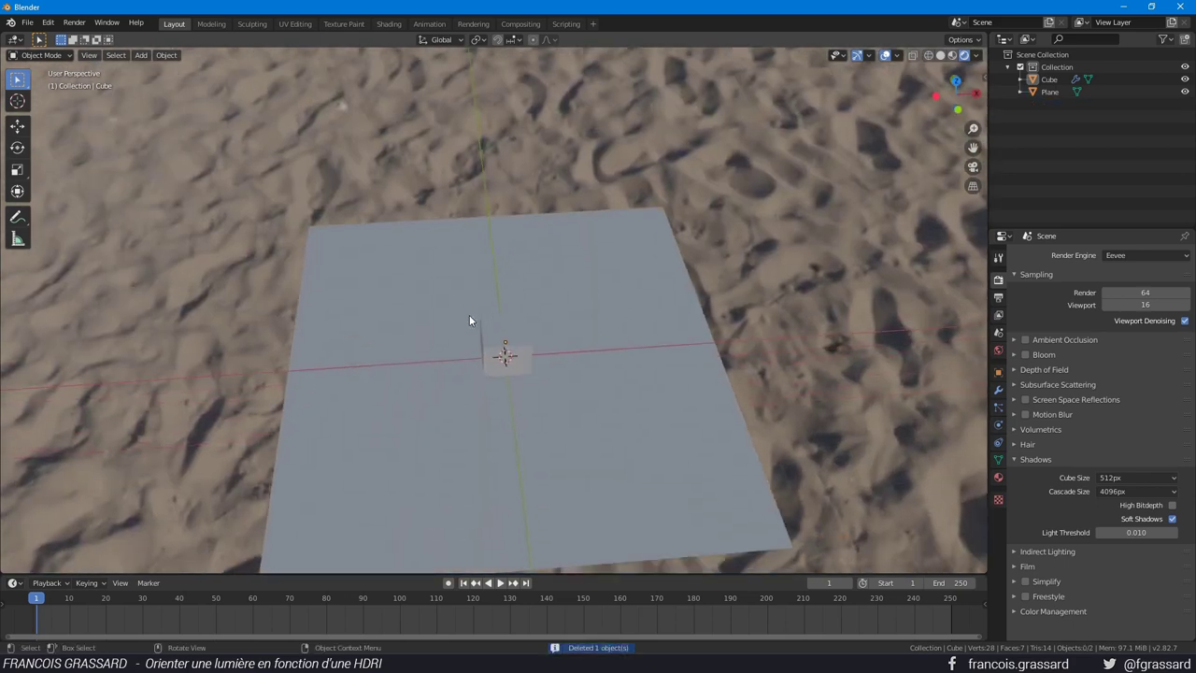
{"action": "middle_click_drag", "start_coordinate": [469, 315], "coordinate": [430, 333]}
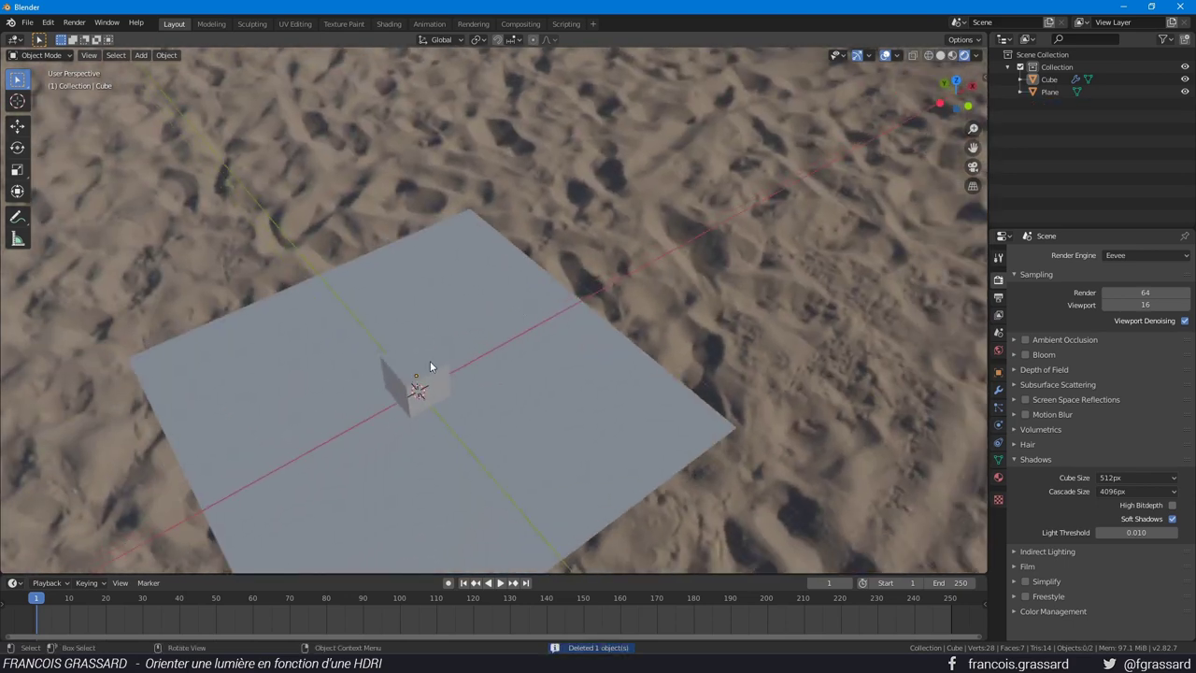
{"action": "key", "text": "ctrl+z"}
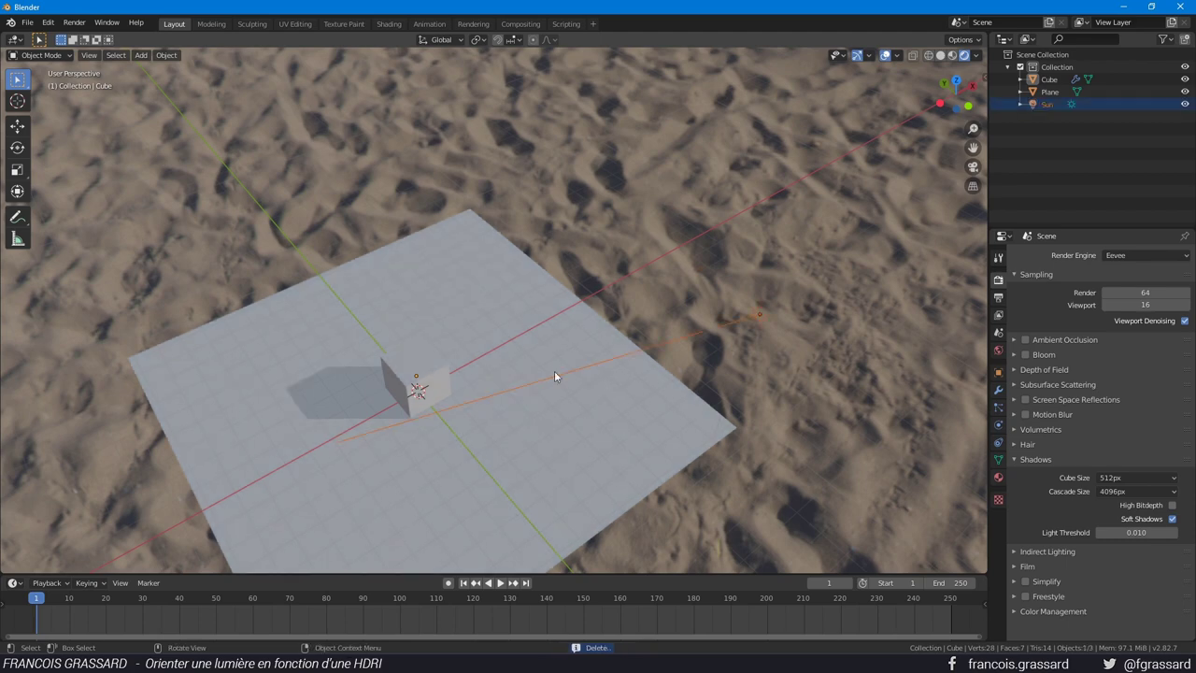
{"action": "middle_click_drag", "start_coordinate": [526, 392], "coordinate": [583, 369]}
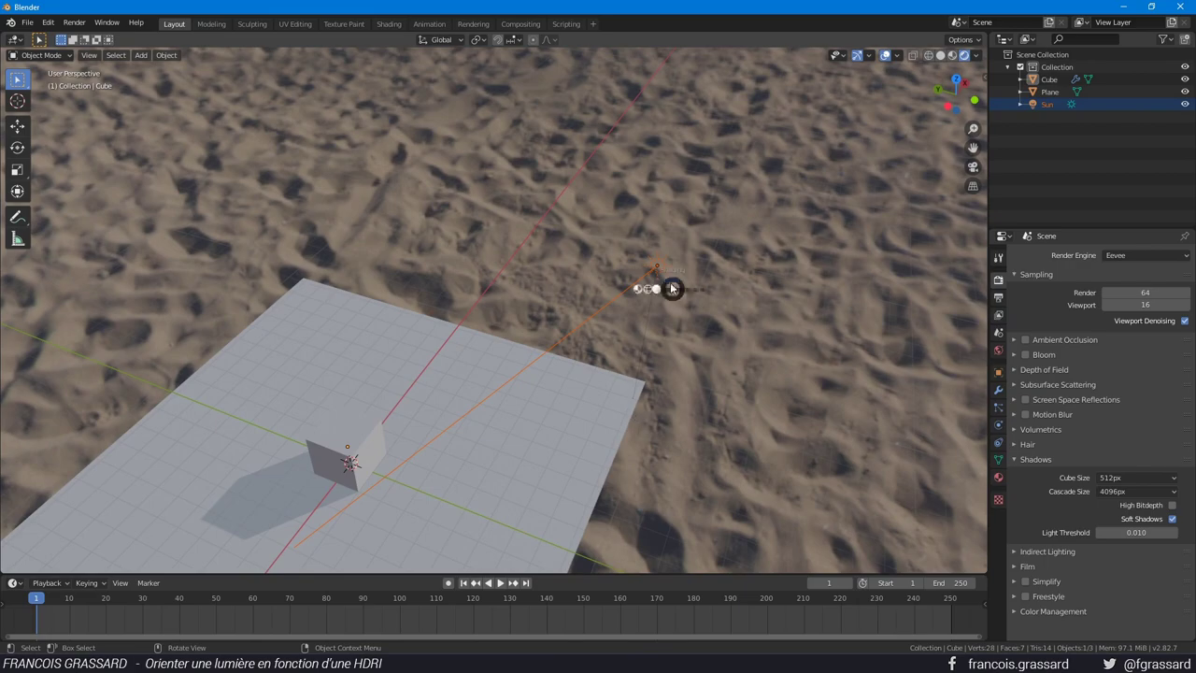
{"action": "left_click", "coordinate": [1147, 255]}
{"action": "left_click", "coordinate": [1145, 301]}
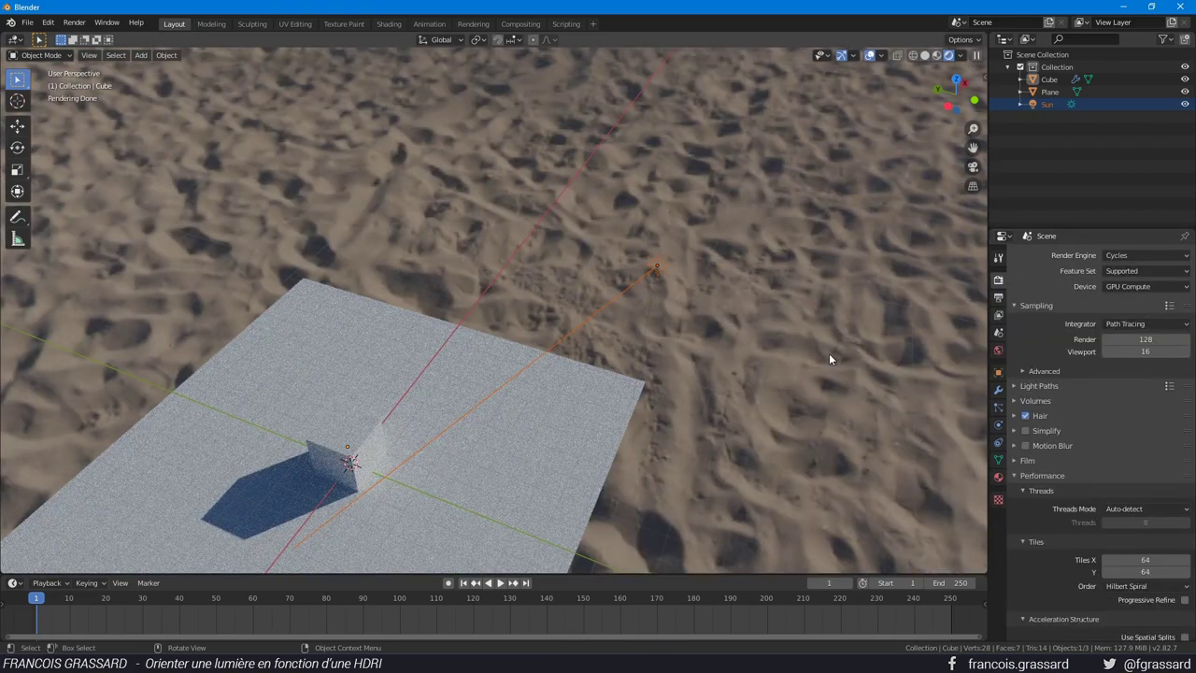
- From top view, draw a render border framing the plane
{"action": "key", "text": "KP_7"}
{"action": "scroll", "coordinate": [599, 372], "scroll_direction": "up", "scroll_amount": 3}
{"action": "scroll", "coordinate": [599, 372], "scroll_direction": "down", "scroll_amount": 3}
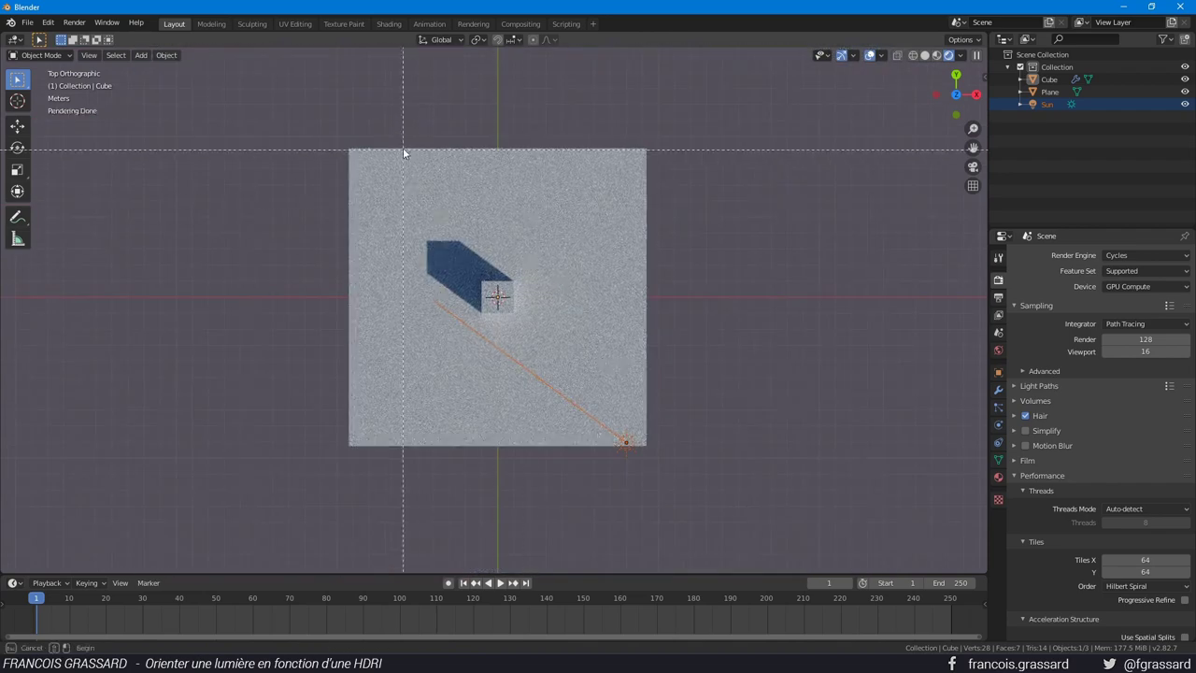
{"action": "key", "text": "ctrl+b"}
{"action": "mouse_move", "coordinate": [370, 194]}
{"action": "left_mouse_down"}
{"action": "mouse_move", "coordinate": [646, 496]}
{"action": "mouse_move", "coordinate": [658, 482]}
{"action": "left_mouse_up"}
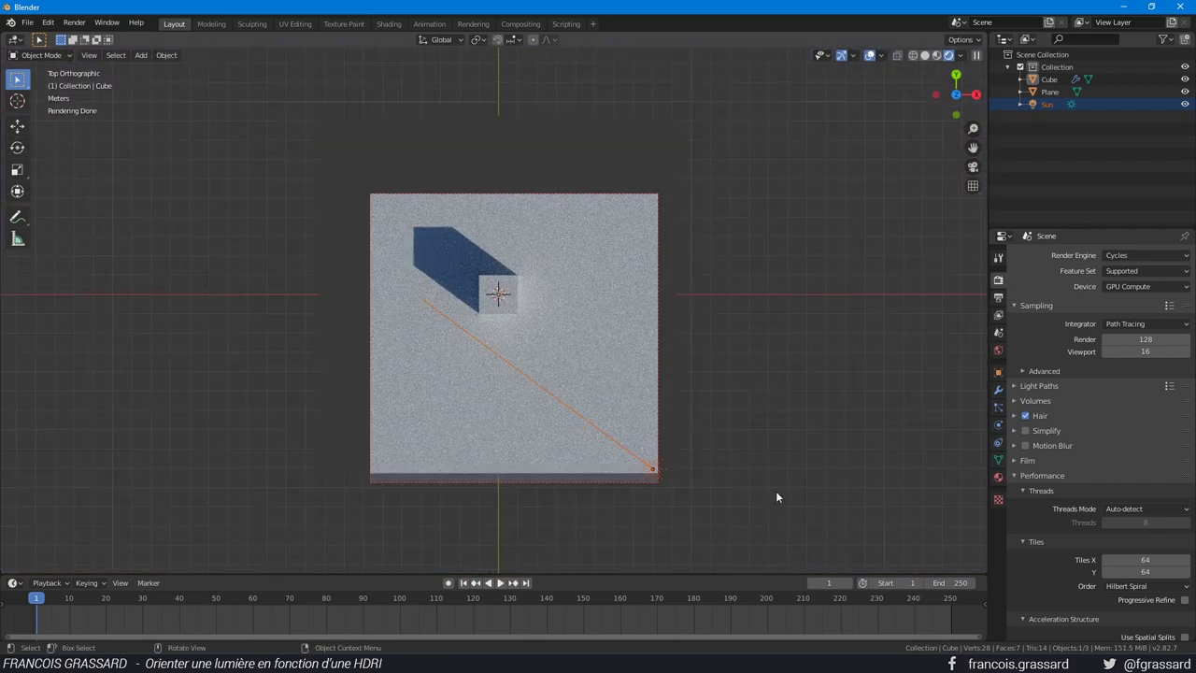
- Rotate the Sun lamp to redirect the cube's shadow, then switch to wireframe shading
{"action": "key", "text": "r"}
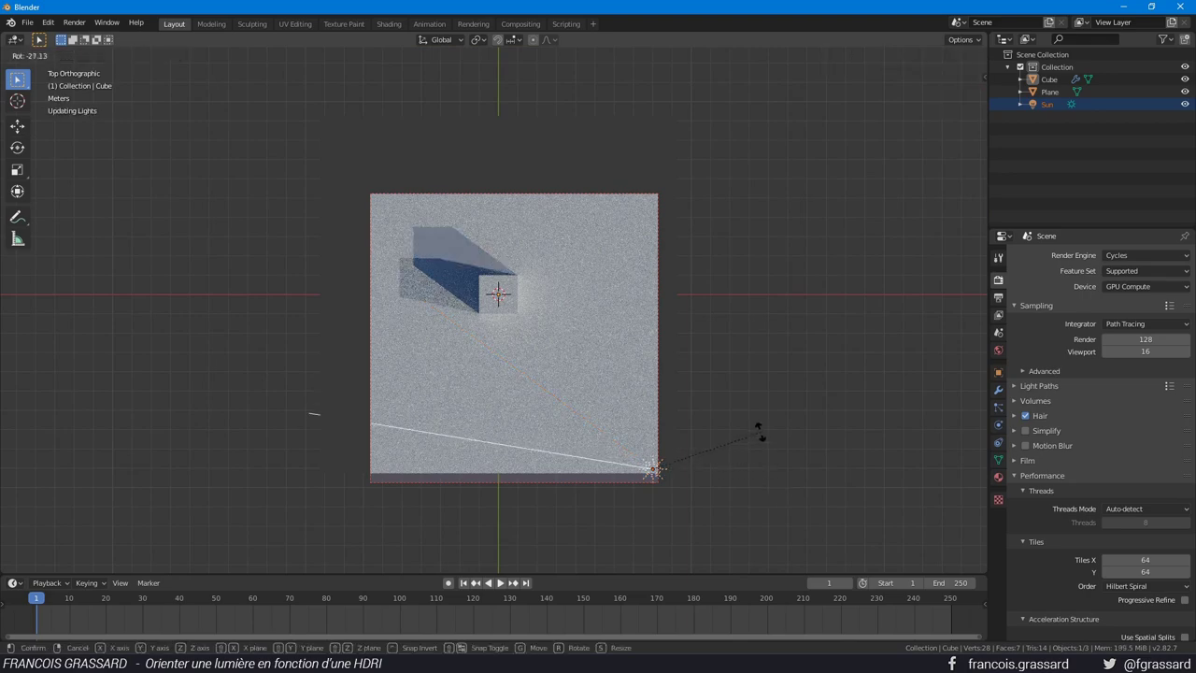
{"action": "left_click", "coordinate": [735, 493]}
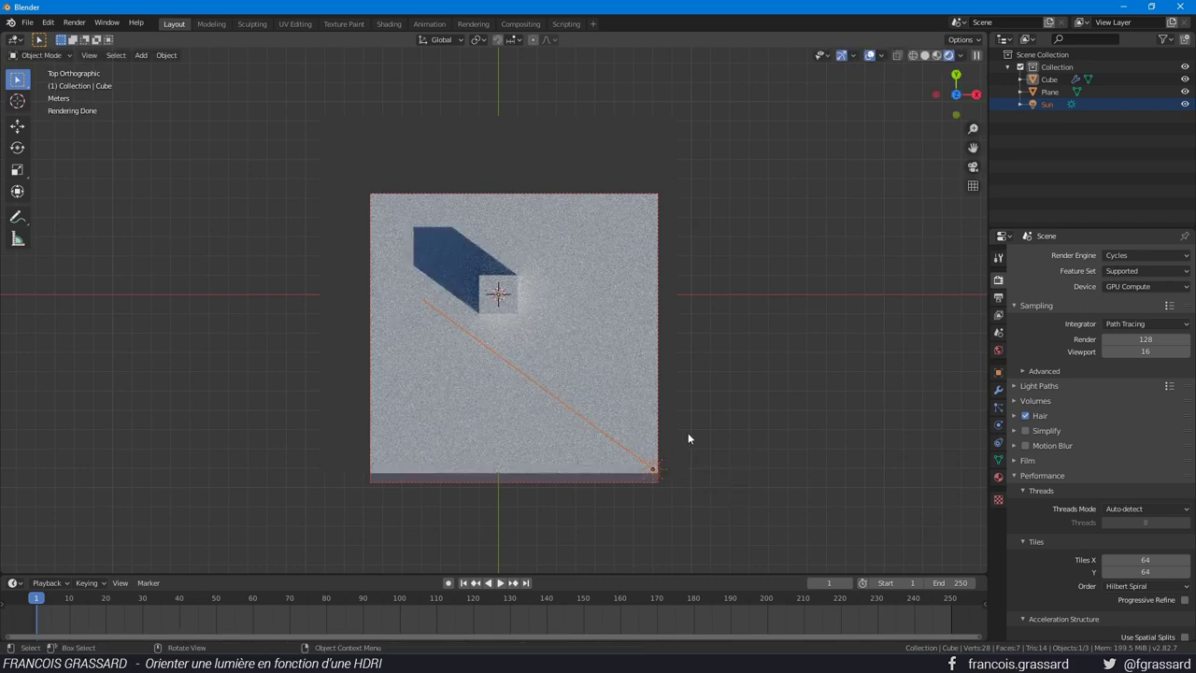
{"action": "mouse_move", "coordinate": [688, 433]}
{"action": "middle_mouse_down"}
{"action": "mouse_move", "coordinate": [564, 354]}
{"action": "mouse_move", "coordinate": [609, 371]}
{"action": "mouse_move", "coordinate": [624, 281]}
{"action": "middle_mouse_up"}
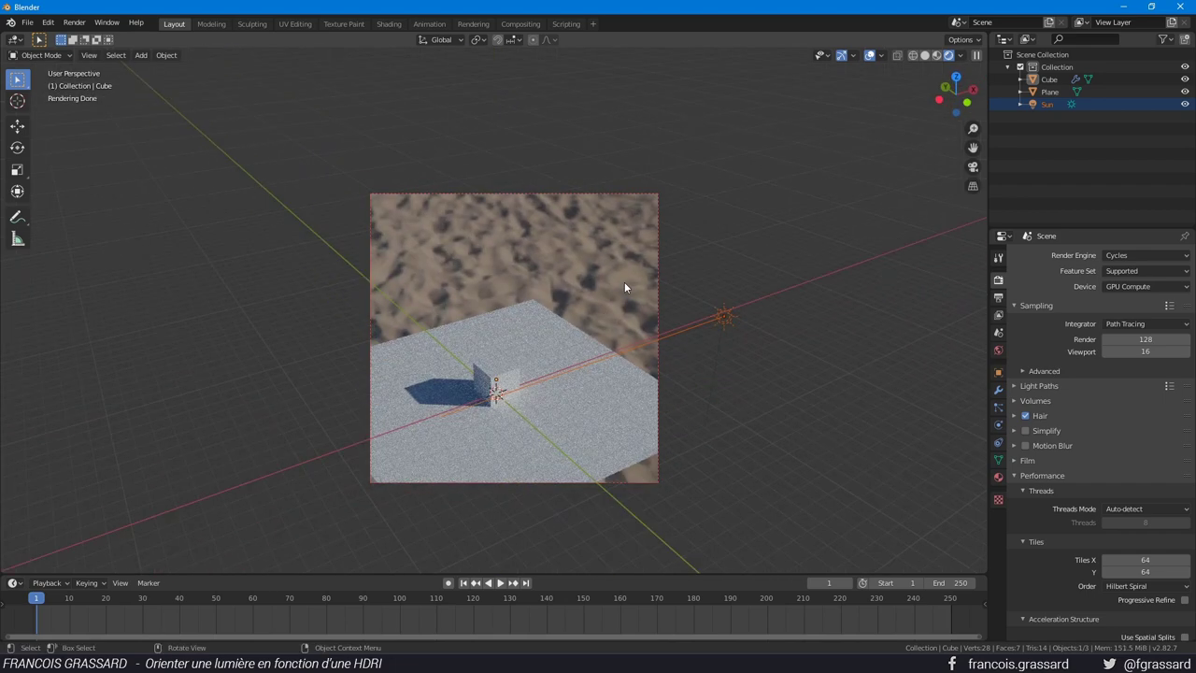
{"action": "key", "text": "z"}
{"action": "left_click", "coordinate": [517, 274]}
{"action": "middle_click_drag", "start_coordinate": [544, 284], "coordinate": [575, 234]}
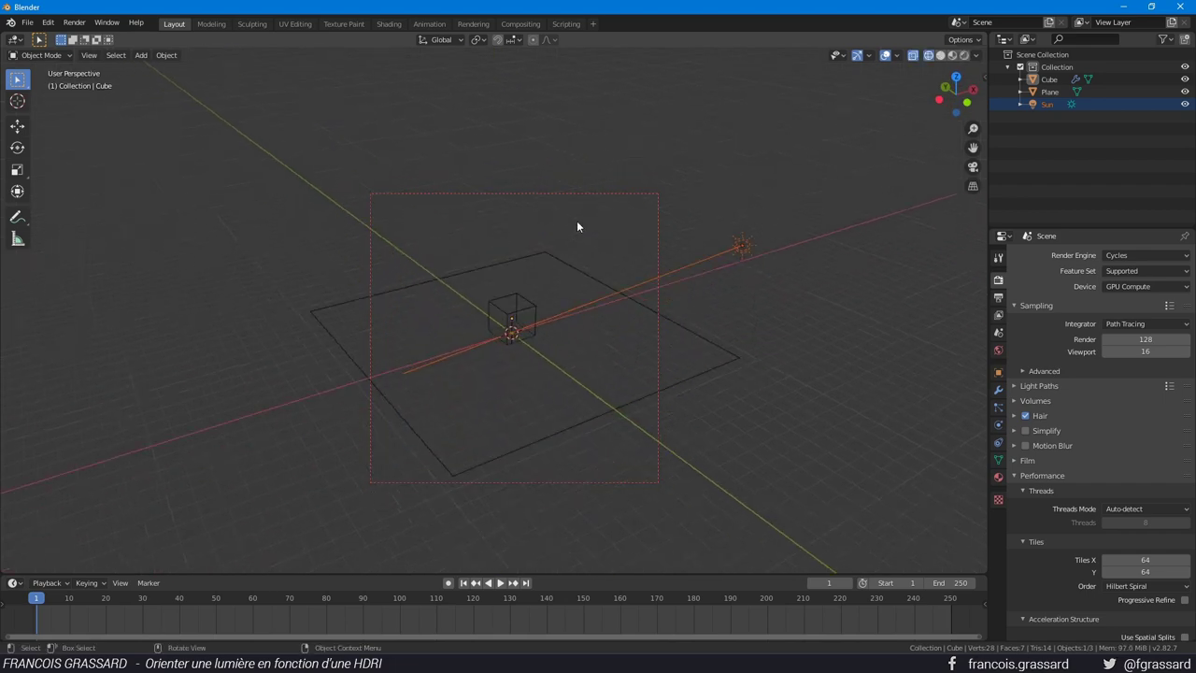
- Start a new General scene without saving the current one
{"action": "left_click", "coordinate": [27, 22]}
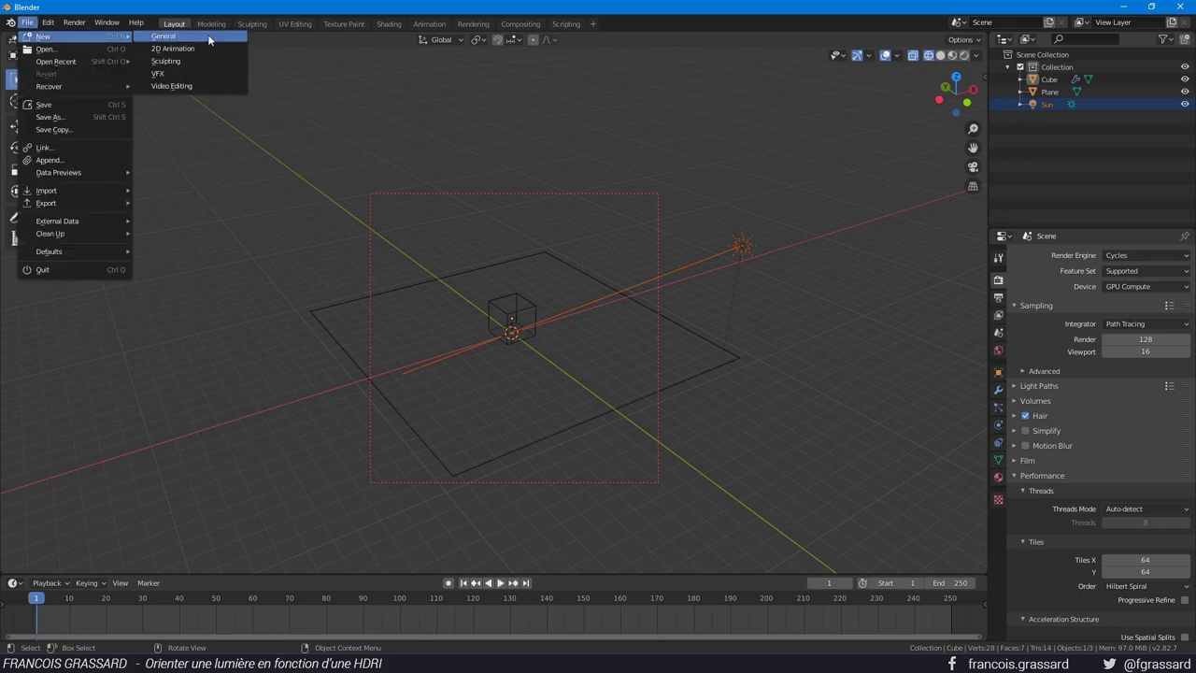
{"action": "left_click", "coordinate": [178, 38]}
{"action": "left_click", "coordinate": [594, 348]}
- Set the World colour to an Environment Texture using the beach HDRI from Ressources
{"action": "left_click", "coordinate": [998, 349]}
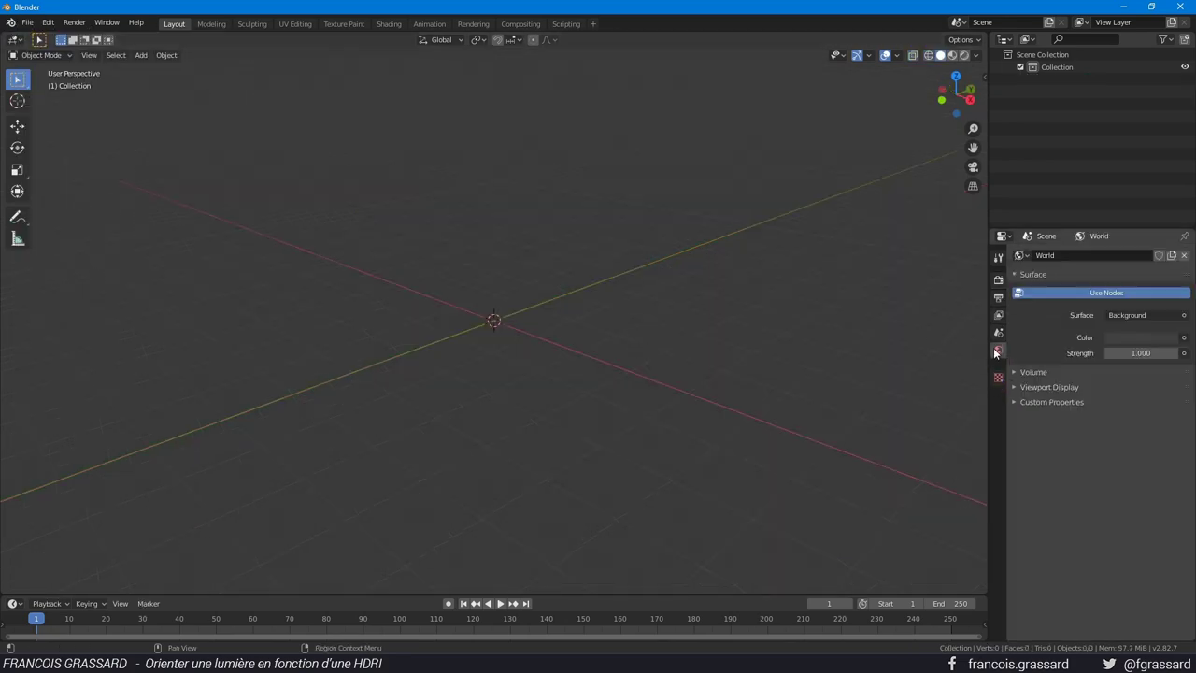
{"action": "left_click", "coordinate": [1183, 337]}
{"action": "left_click", "coordinate": [945, 392]}
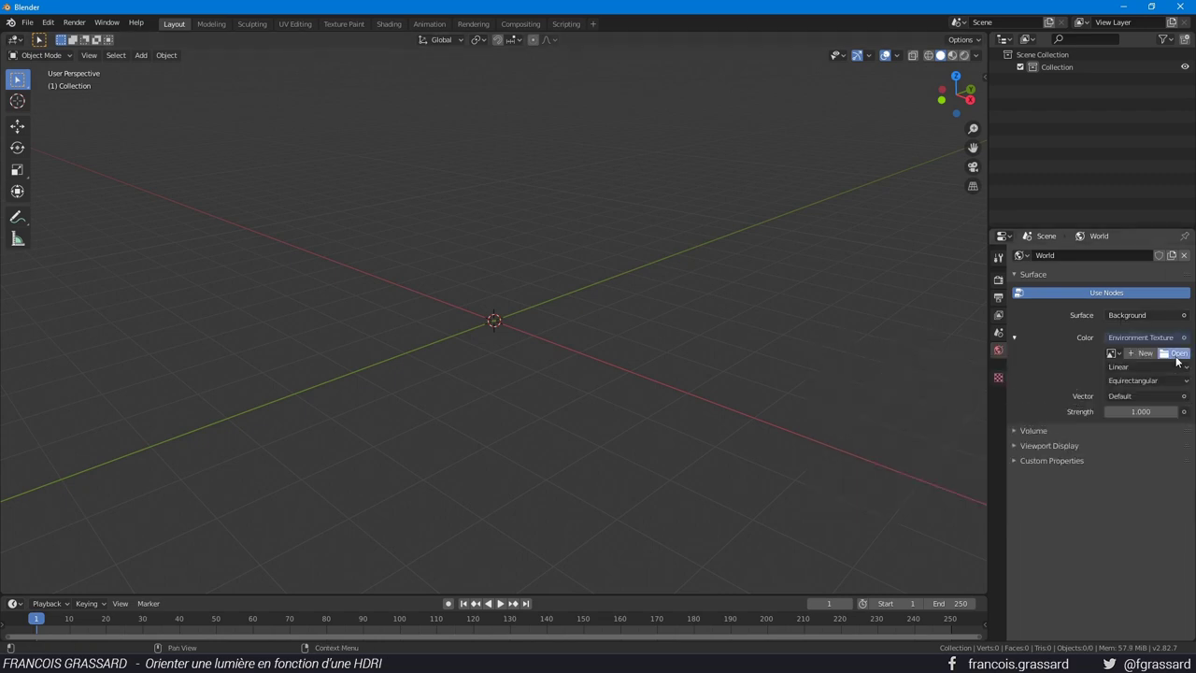
{"action": "left_click", "coordinate": [1173, 353]}
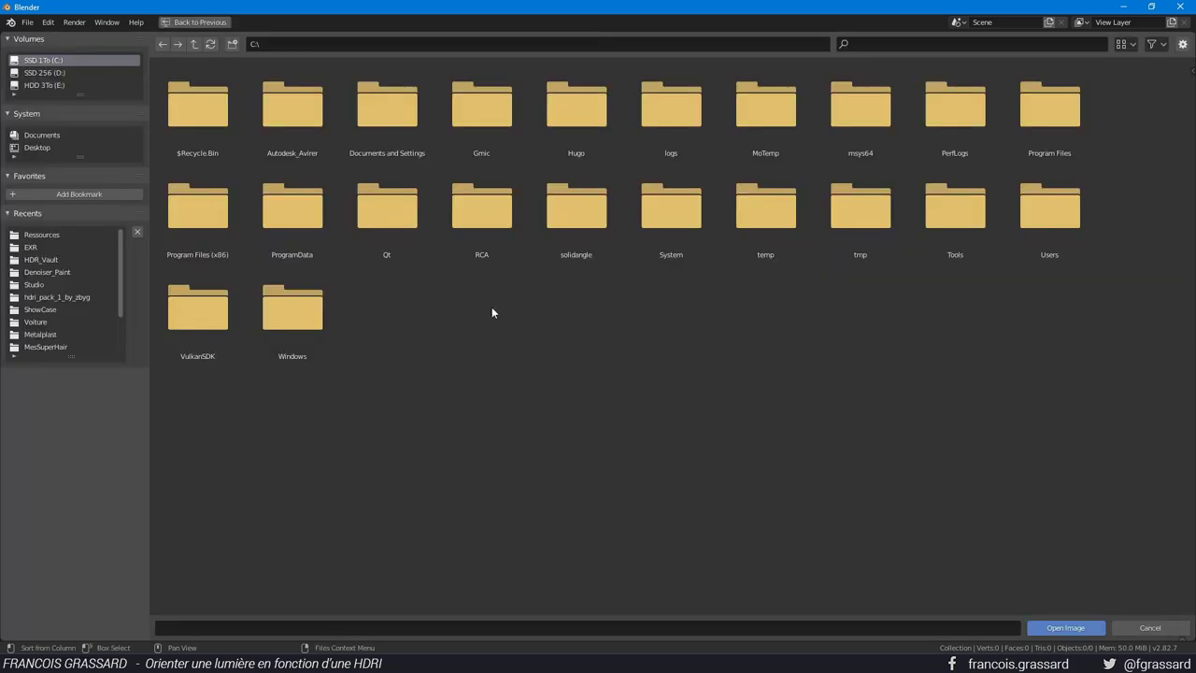
{"action": "left_click", "coordinate": [52, 234]}
{"action": "double_click", "coordinate": [852, 215]}
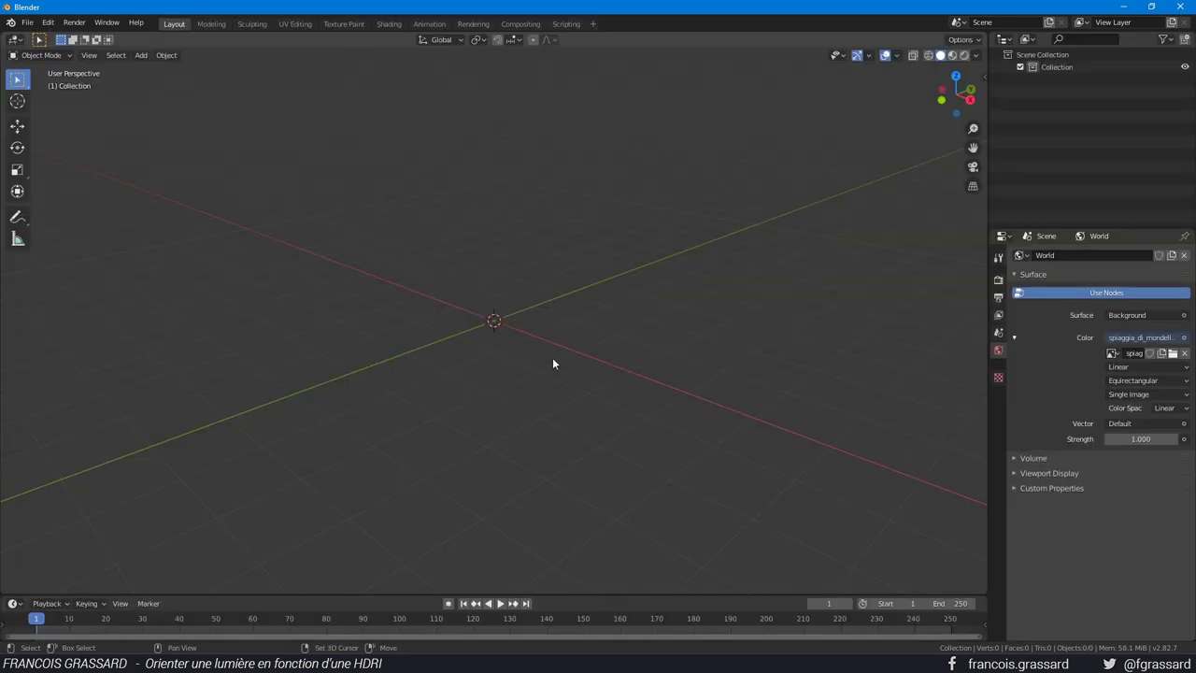
{"action": "middle_click_drag", "start_coordinate": [552, 357], "coordinate": [602, 345]}
- Switch the viewport to rendered shading and the render engine to Cycles
{"action": "key", "text": "z"}
{"action": "left_click", "coordinate": [614, 191]}
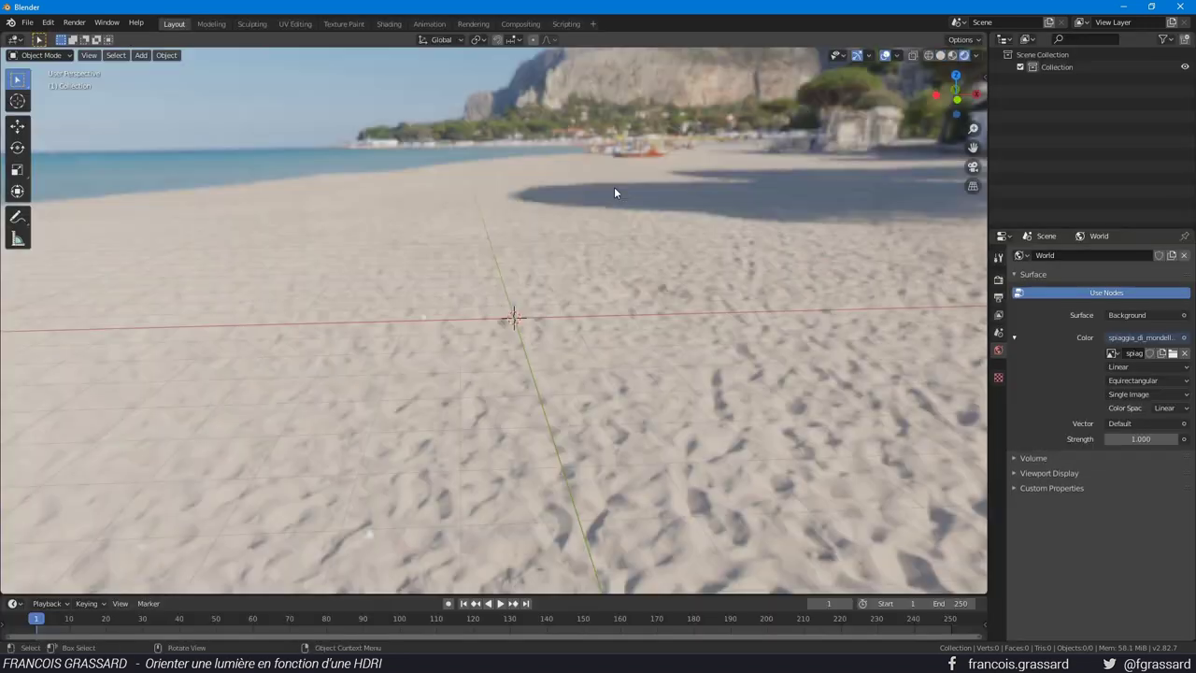
{"action": "mouse_move", "coordinate": [651, 234]}
{"action": "middle_mouse_down"}
{"action": "mouse_move", "coordinate": [682, 305]}
{"action": "mouse_move", "coordinate": [844, 307]}
{"action": "mouse_move", "coordinate": [757, 333]}
{"action": "mouse_move", "coordinate": [793, 324]}
{"action": "middle_mouse_up"}
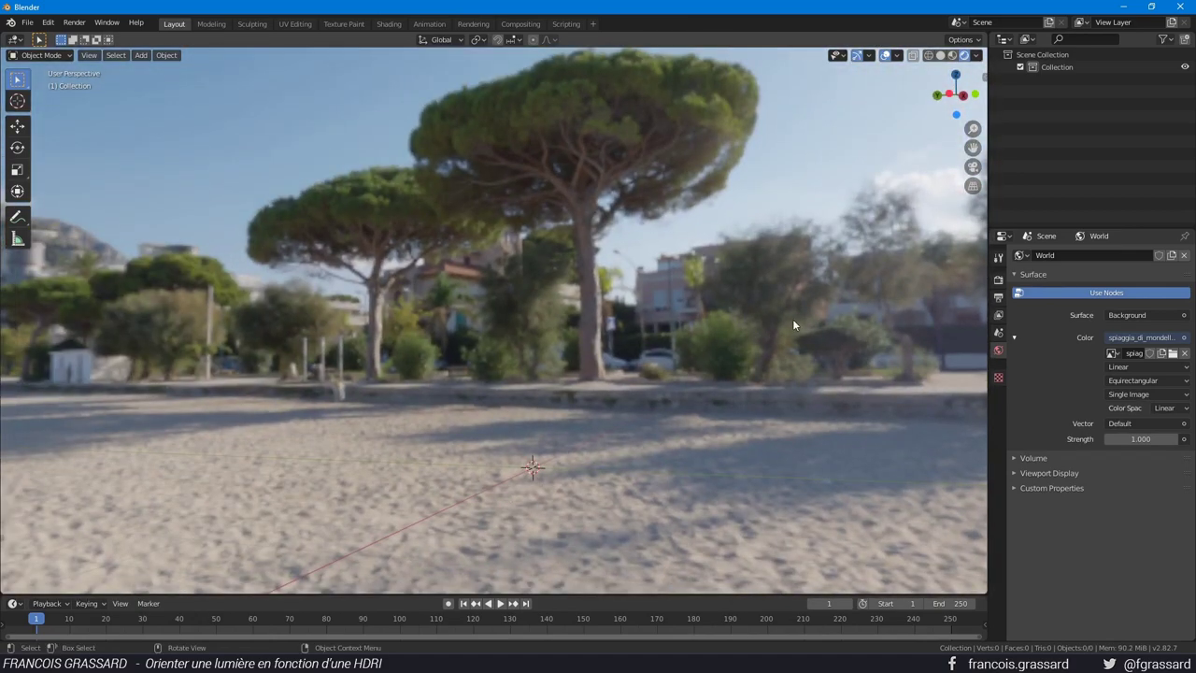
{"action": "left_click", "coordinate": [997, 278]}
{"action": "left_click", "coordinate": [1136, 256]}
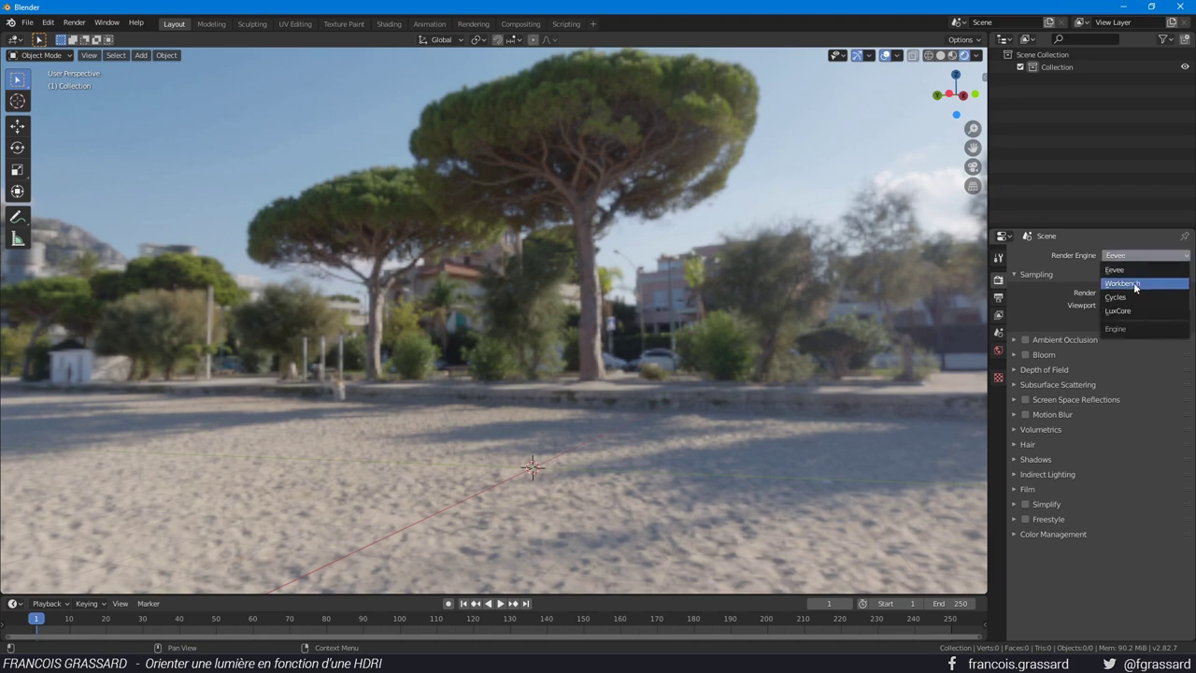
{"action": "left_click", "coordinate": [1147, 306]}
- Look up at the HDRI sun, then switch the render engine back to Eevee
{"action": "mouse_move", "coordinate": [797, 297]}
{"action": "middle_mouse_down"}
{"action": "mouse_move", "coordinate": [844, 264]}
{"action": "mouse_move", "coordinate": [849, 280]}
{"action": "mouse_move", "coordinate": [865, 277]}
{"action": "middle_mouse_up"}
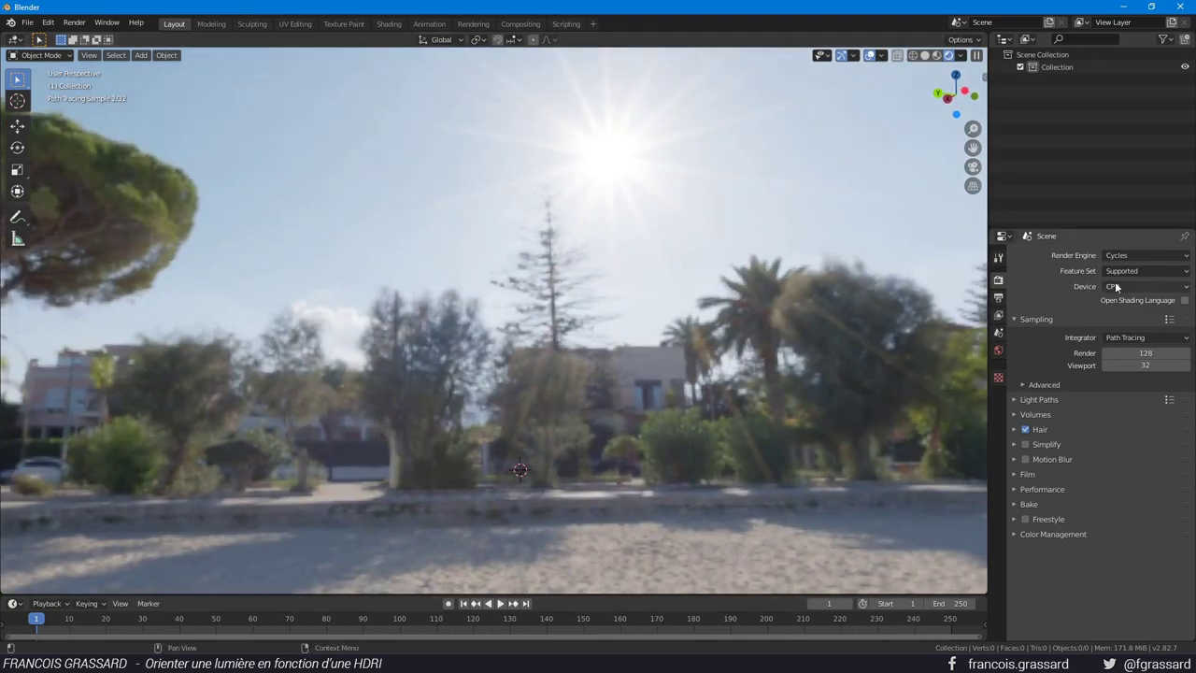
{"action": "left_click", "coordinate": [1142, 255]}
{"action": "left_click", "coordinate": [1142, 273]}
{"action": "mouse_move", "coordinate": [594, 351]}
{"action": "middle_mouse_down"}
{"action": "mouse_move", "coordinate": [557, 417]}
{"action": "mouse_move", "coordinate": [628, 365]}
{"action": "mouse_move", "coordinate": [646, 316]}
{"action": "middle_mouse_up"}
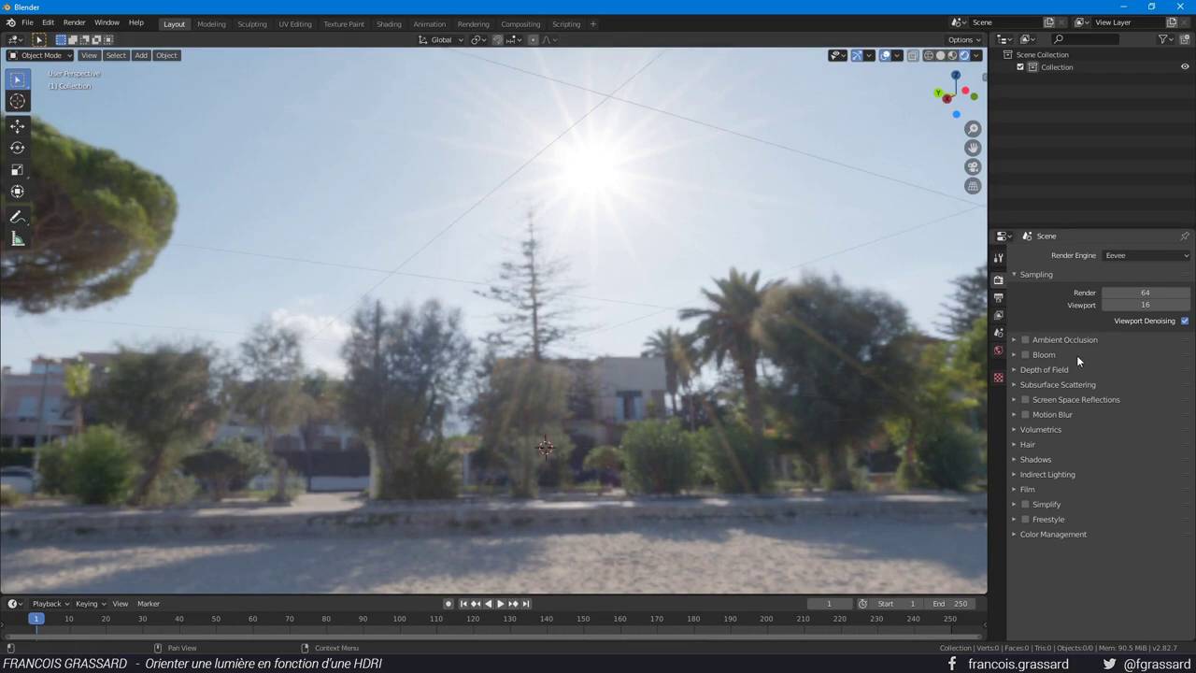
- Dim the World Strength to 0, then 0.01, to isolate the HDRI sun
{"action": "mouse_move", "coordinate": [793, 303]}
{"action": "middle_mouse_down"}
{"action": "mouse_move", "coordinate": [759, 298]}
{"action": "mouse_move", "coordinate": [727, 313]}
{"action": "mouse_move", "coordinate": [759, 291]}
{"action": "middle_mouse_up"}
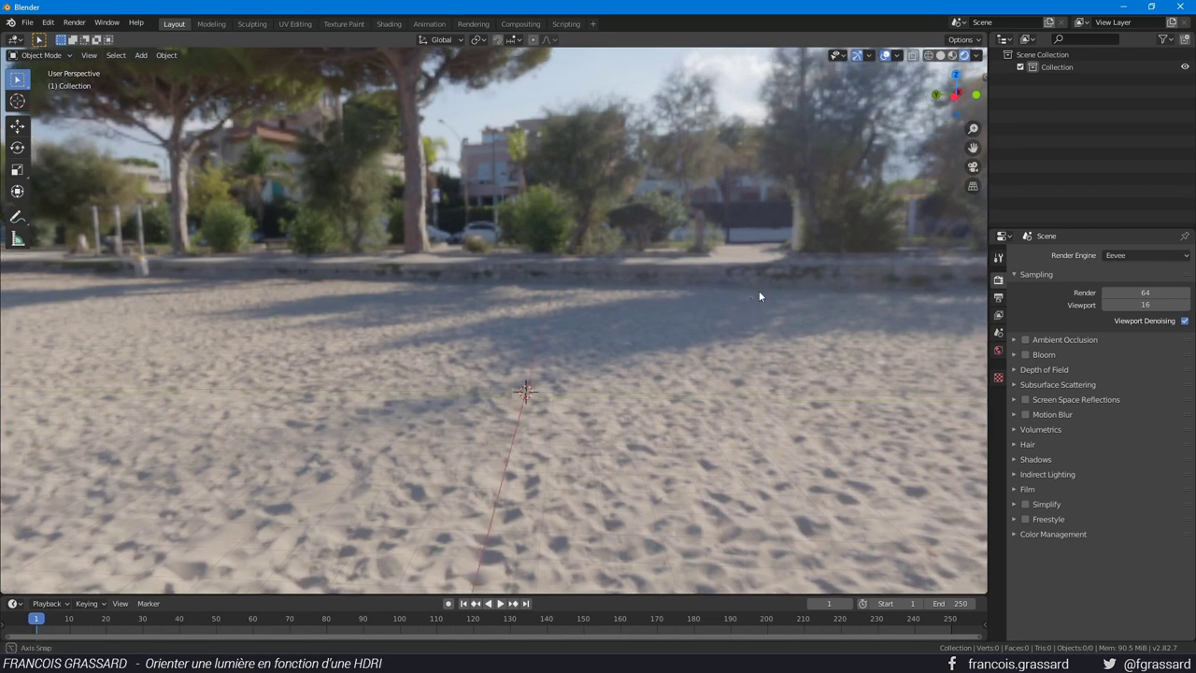
{"action": "left_click", "coordinate": [998, 349]}
{"action": "mouse_move", "coordinate": [960, 421]}
{"action": "middle_mouse_down"}
{"action": "mouse_move", "coordinate": [733, 376]}
{"action": "mouse_move", "coordinate": [892, 383]}
{"action": "middle_mouse_up"}
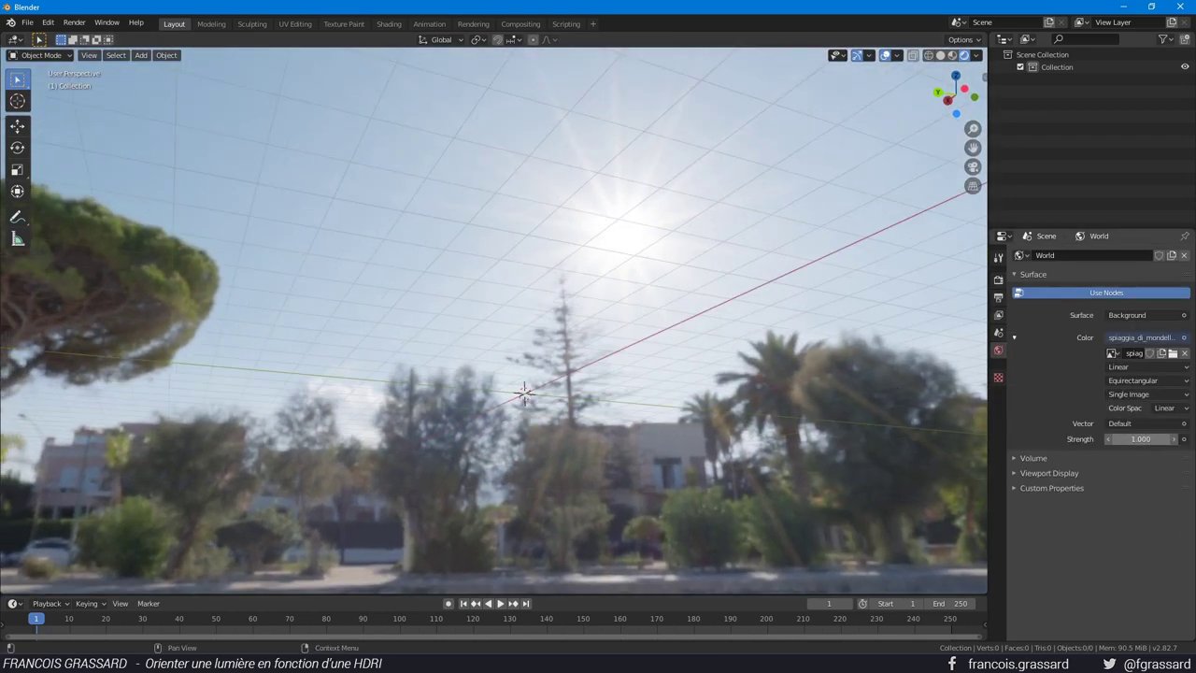
{"action": "mouse_move", "coordinate": [1147, 437]}
{"action": "left_mouse_down"}
{"action": "mouse_move", "coordinate": [1074, 437]}
{"action": "mouse_move", "coordinate": [1159, 438]}
{"action": "left_mouse_up"}
{"action": "left_click", "coordinate": [1159, 438]}
{"action": "type", "text": "0.2"}
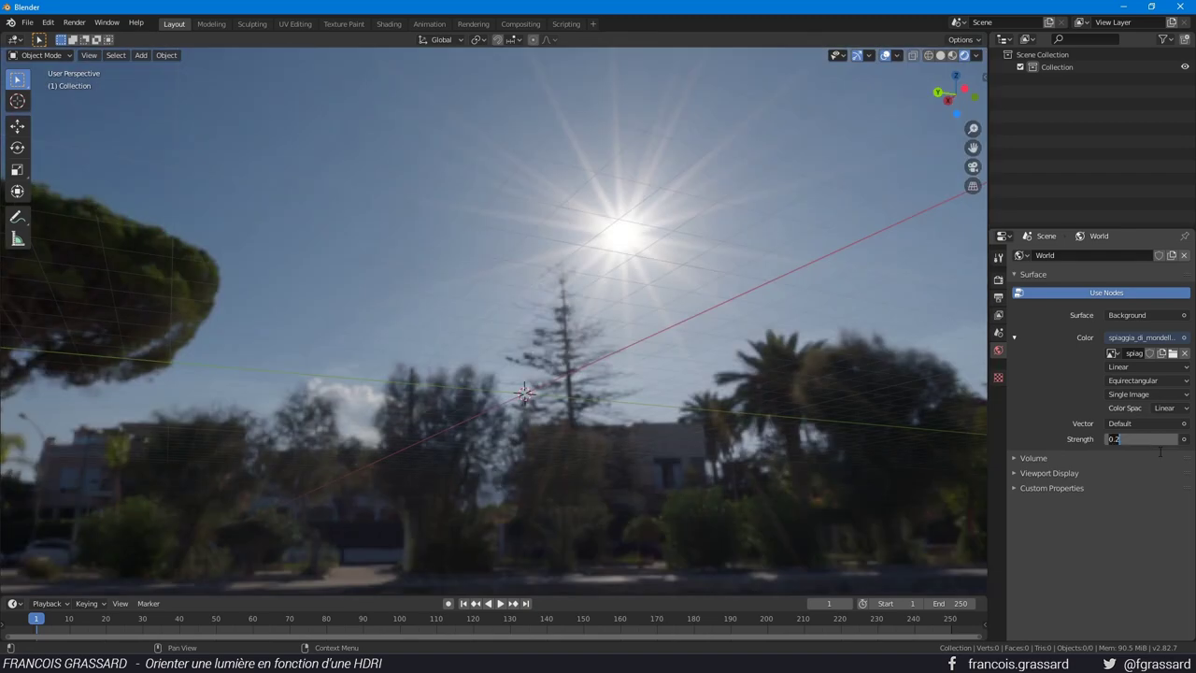
{"action": "type", "text": "0.01"}
{"action": "key", "text": "Return"}
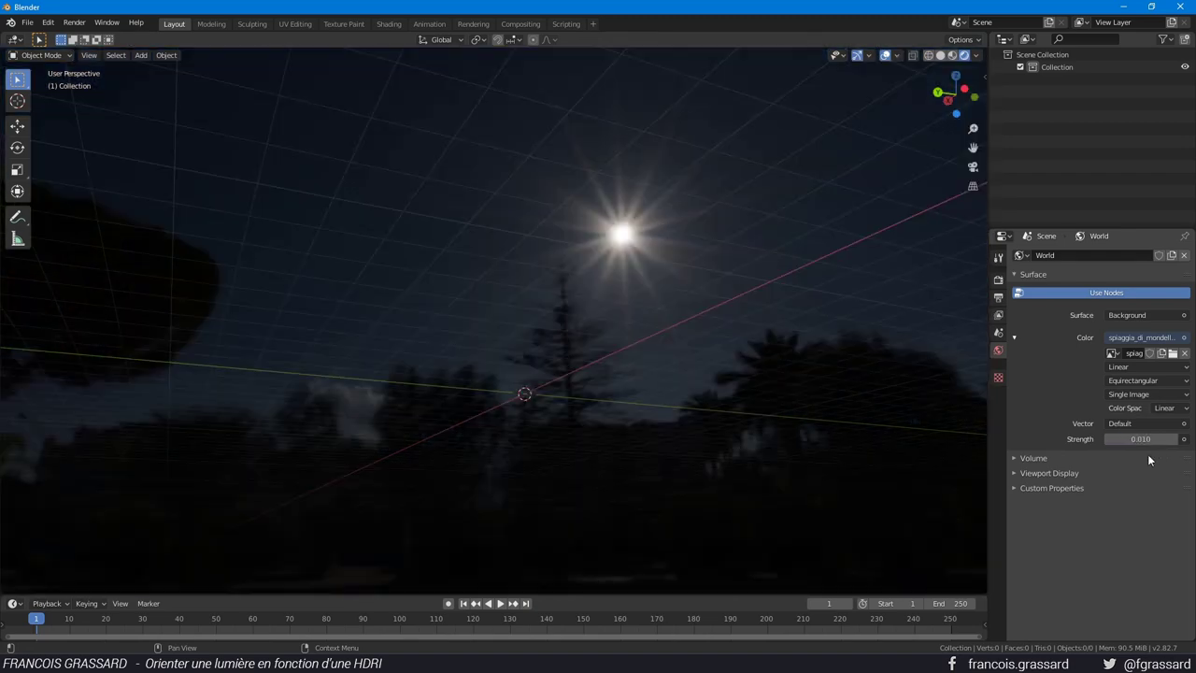
- Try World Strength 0.001, then reset it to 1.000
{"action": "middle_click_drag", "start_coordinate": [590, 241], "coordinate": [643, 242]}
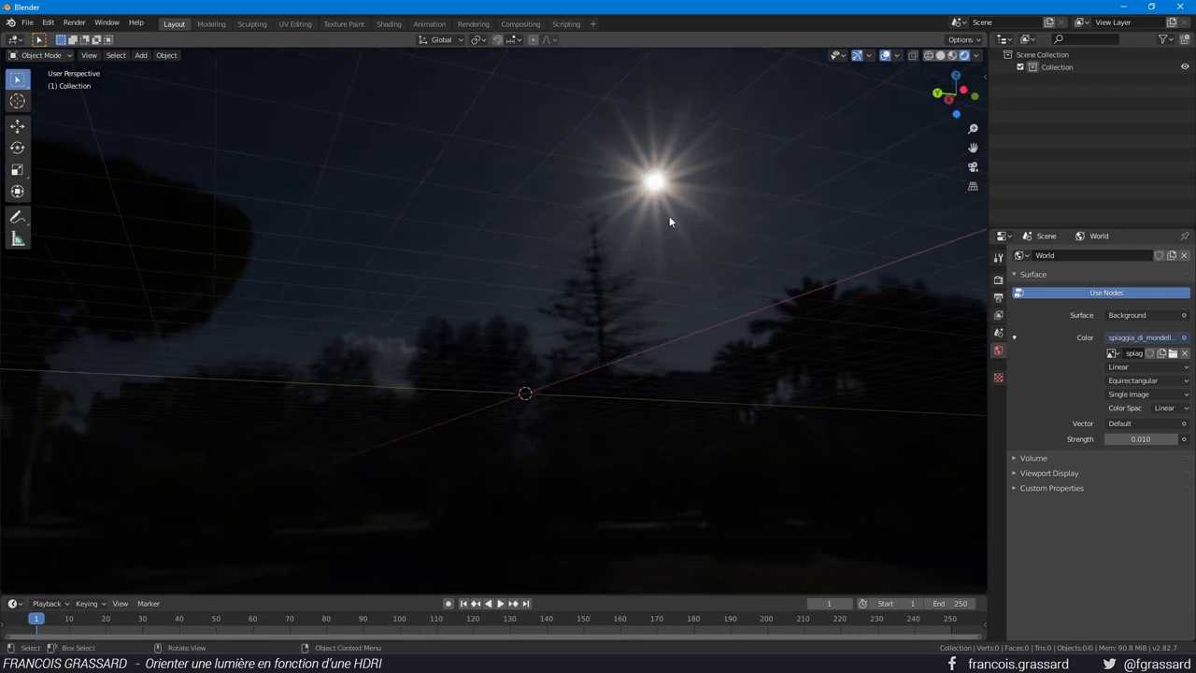
{"action": "left_click", "coordinate": [1134, 437]}
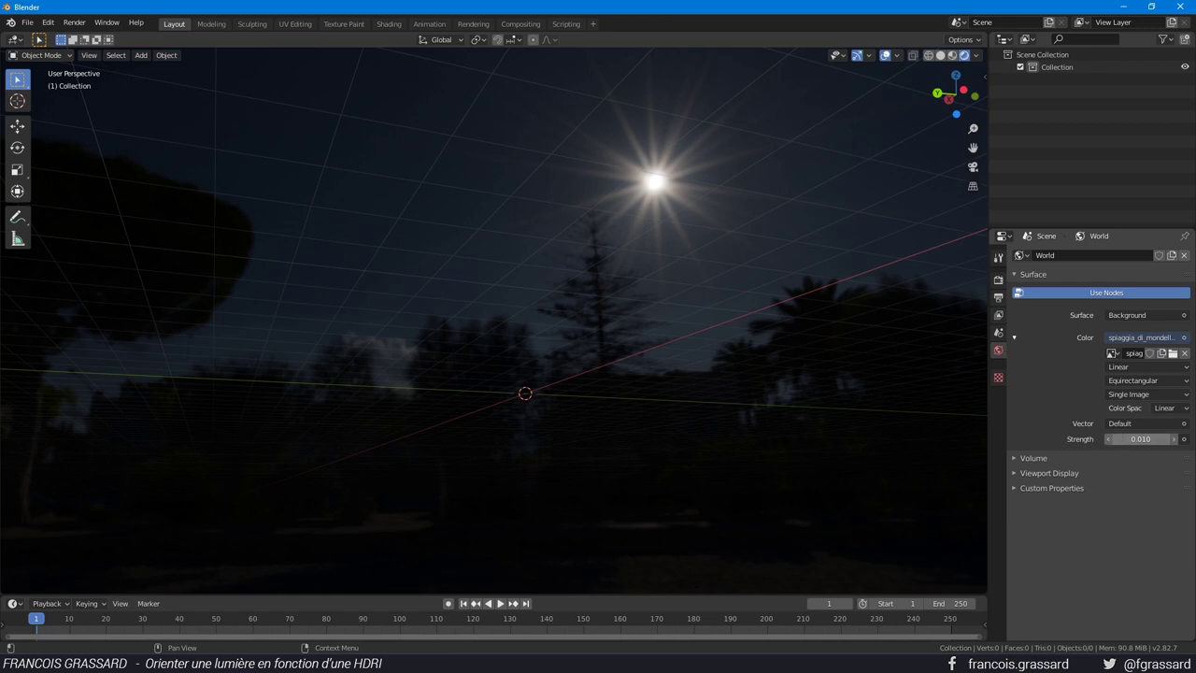
{"action": "type", "text": "0.001"}
{"action": "key", "text": "Return"}
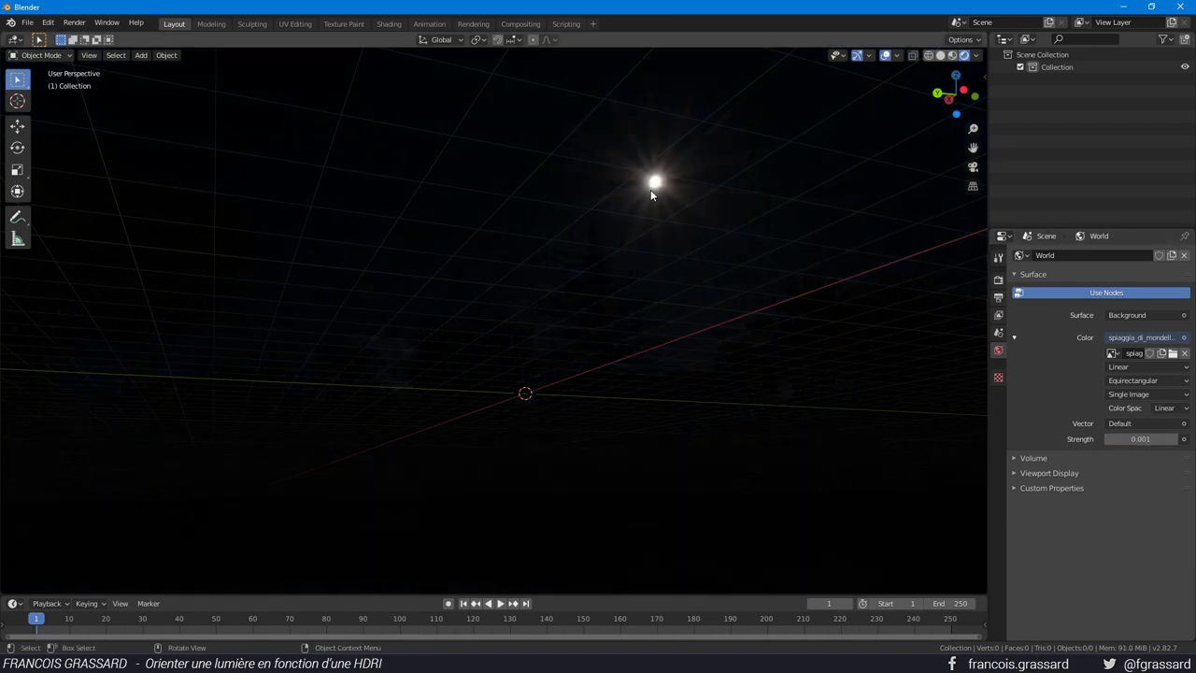
{"action": "left_click", "coordinate": [1134, 438]}
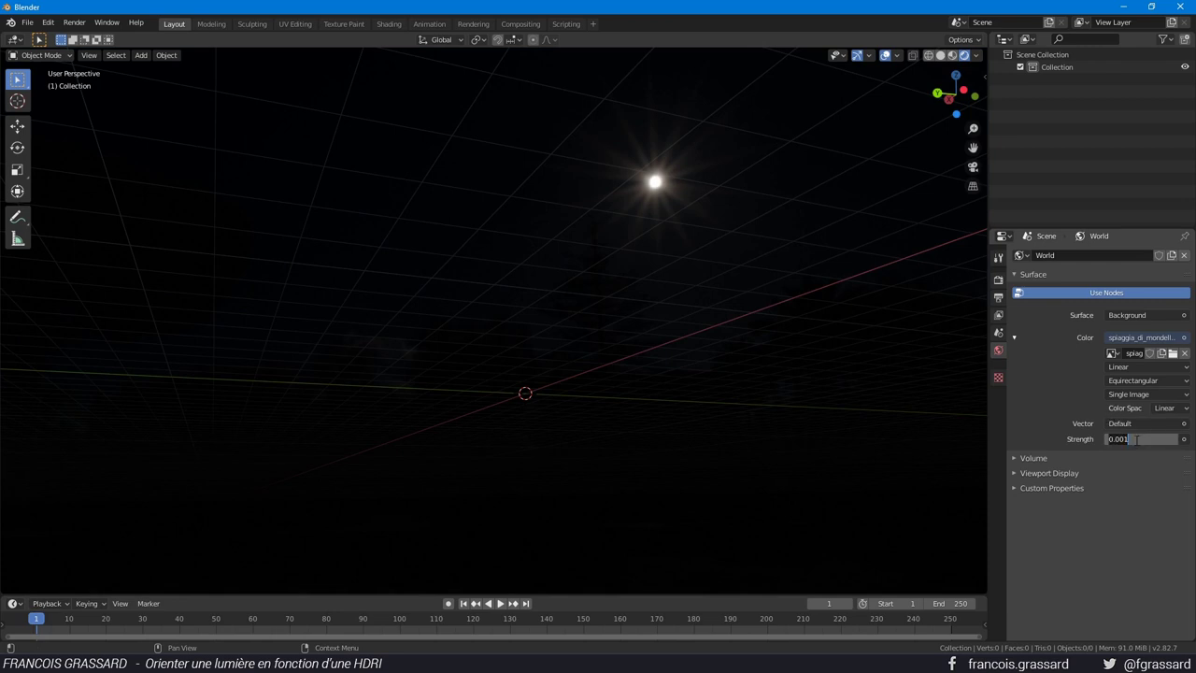
{"action": "type", "text": "1"}
{"action": "key", "text": "Return"}
- Return the viewport to Solid shading and add a Sun light
{"action": "left_click", "coordinate": [523, 331]}
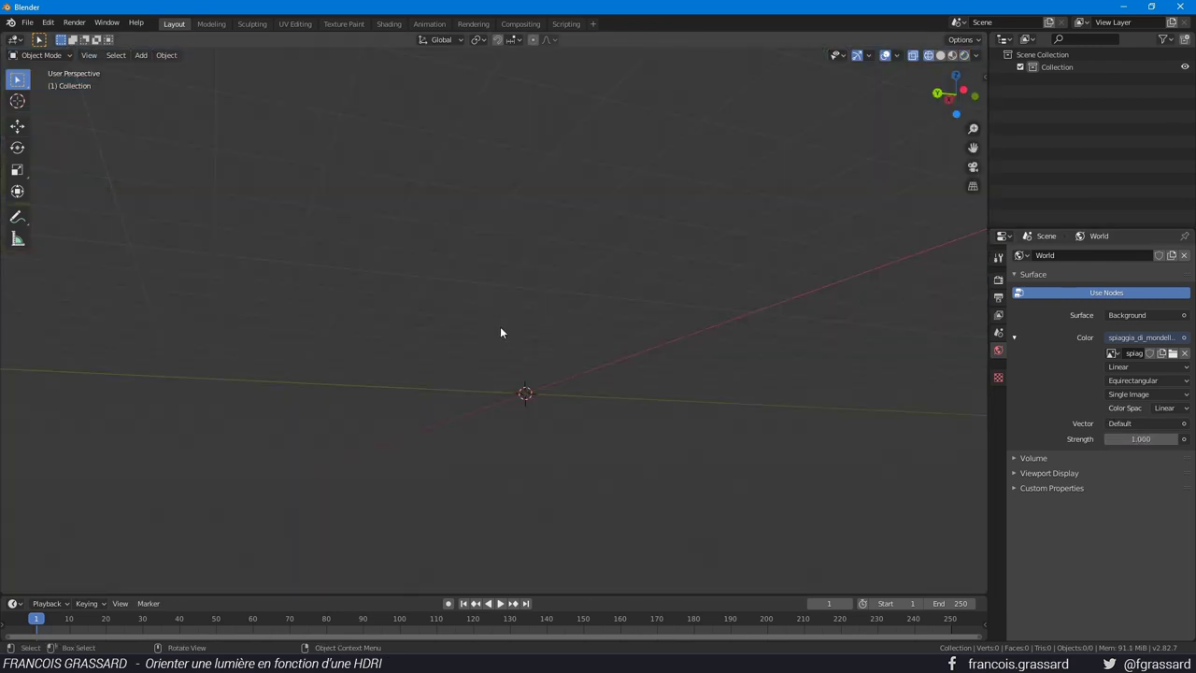
{"action": "mouse_move", "coordinate": [500, 326]}
{"action": "middle_mouse_down"}
{"action": "mouse_move", "coordinate": [527, 345]}
{"action": "mouse_move", "coordinate": [532, 311]}
{"action": "mouse_move", "coordinate": [484, 246]}
{"action": "middle_mouse_up"}
{"action": "key", "text": "shift+a"}
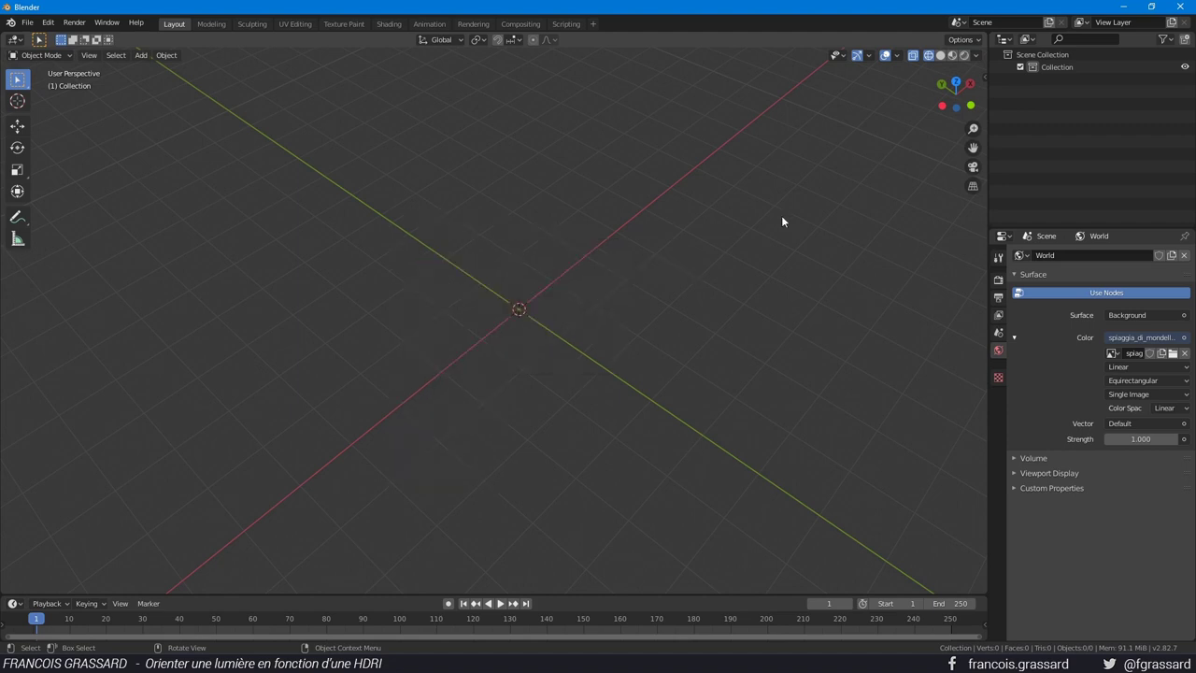
{"action": "key", "text": "shift+a"}
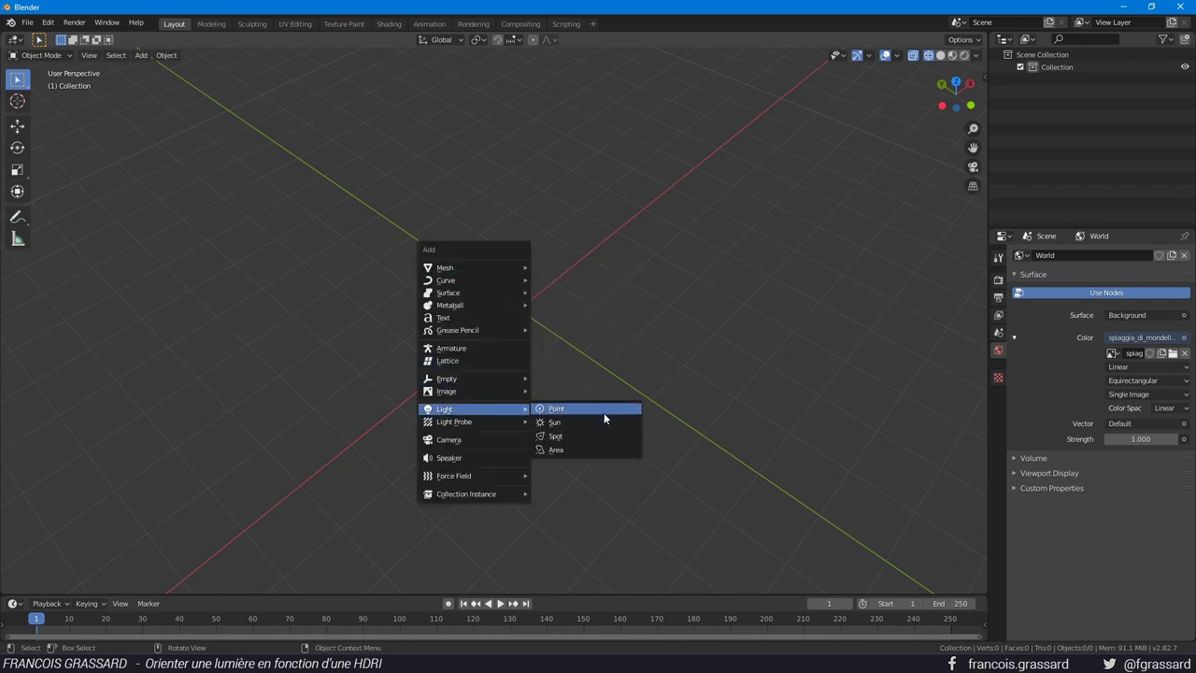
{"action": "left_click", "coordinate": [620, 422]}
- In Right side view, move the sun right of the origin and tilt it
{"action": "key", "text": "KP_3"}
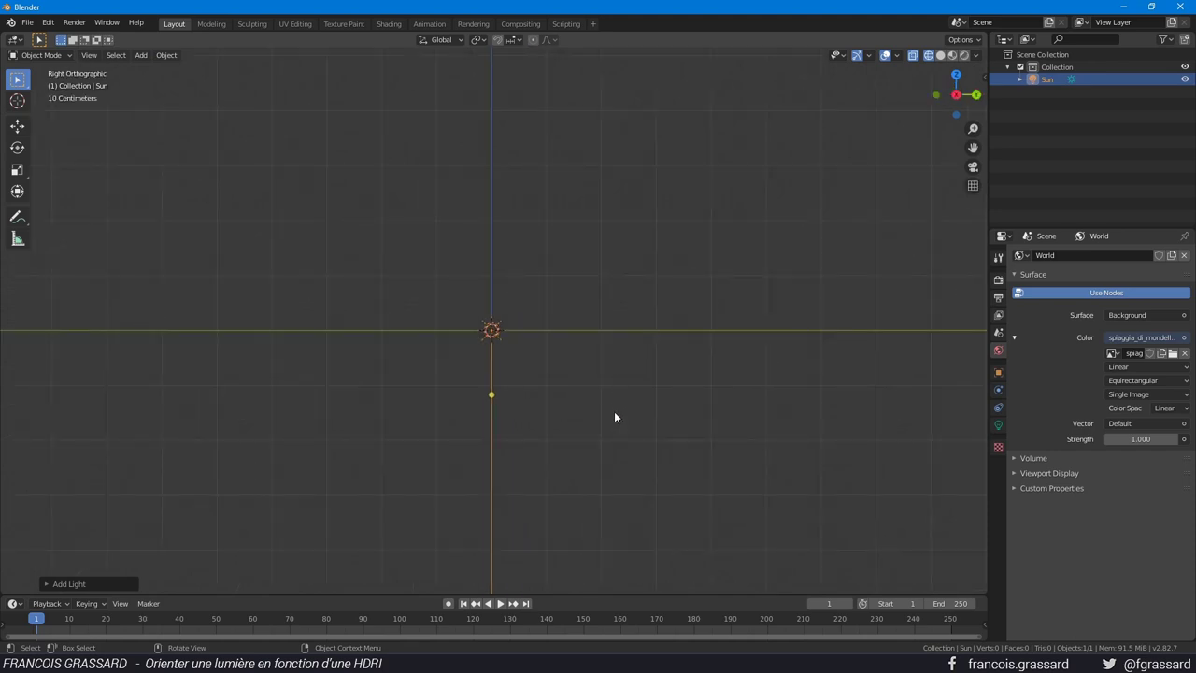
{"action": "key", "text": "g"}
{"action": "left_click", "coordinate": [779, 393]}
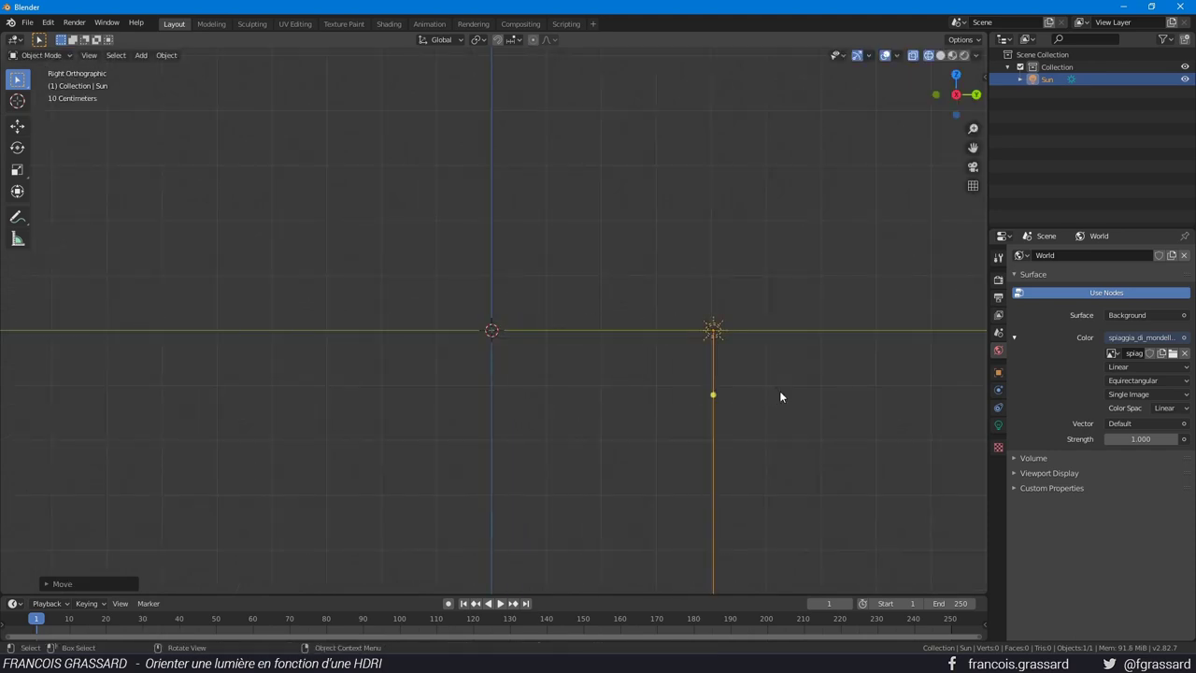
{"action": "key", "text": "r"}
{"action": "left_click", "coordinate": [649, 460]}
{"action": "mouse_move", "coordinate": [633, 449]}
{"action": "middle_mouse_down"}
{"action": "mouse_move", "coordinate": [584, 346]}
{"action": "mouse_move", "coordinate": [477, 332]}
{"action": "middle_mouse_up"}
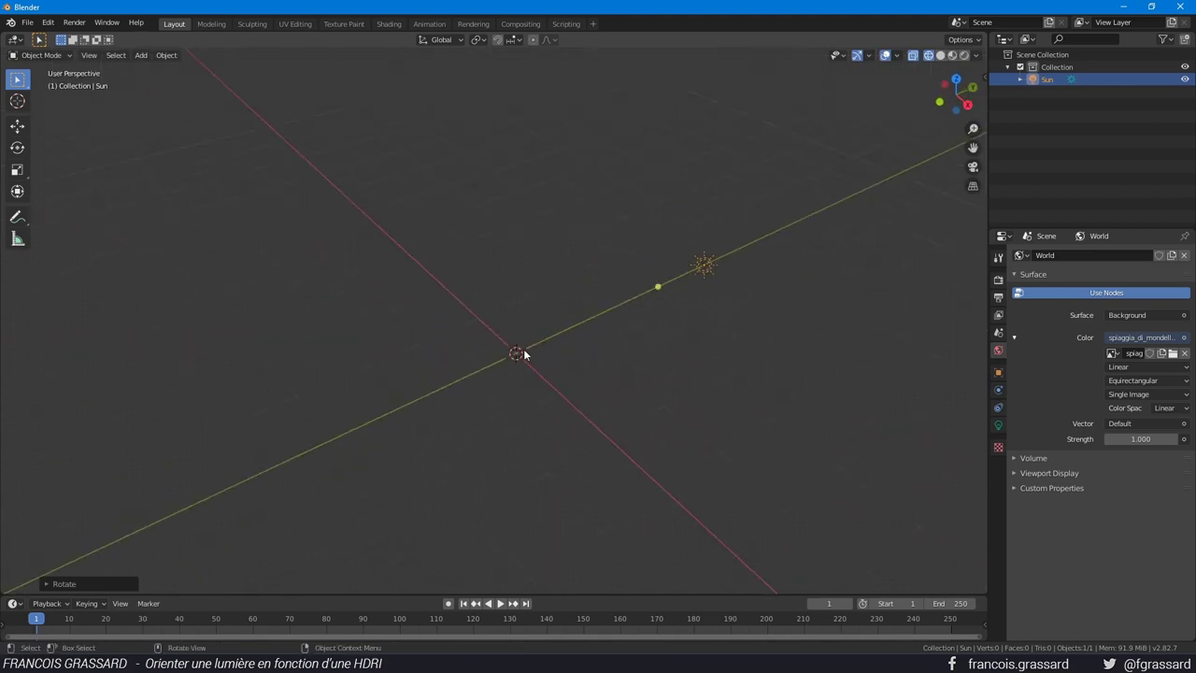
- Slide the sun out along the Y axis away from the origin
{"action": "key", "text": "g"}
{"action": "key", "text": "y"}
{"action": "left_click", "coordinate": [763, 327]}
{"action": "key", "text": "g"}
{"action": "key", "text": "y"}
{"action": "key", "text": "Escape"}
{"action": "scroll", "coordinate": [616, 342], "scroll_direction": "down", "scroll_amount": 2}
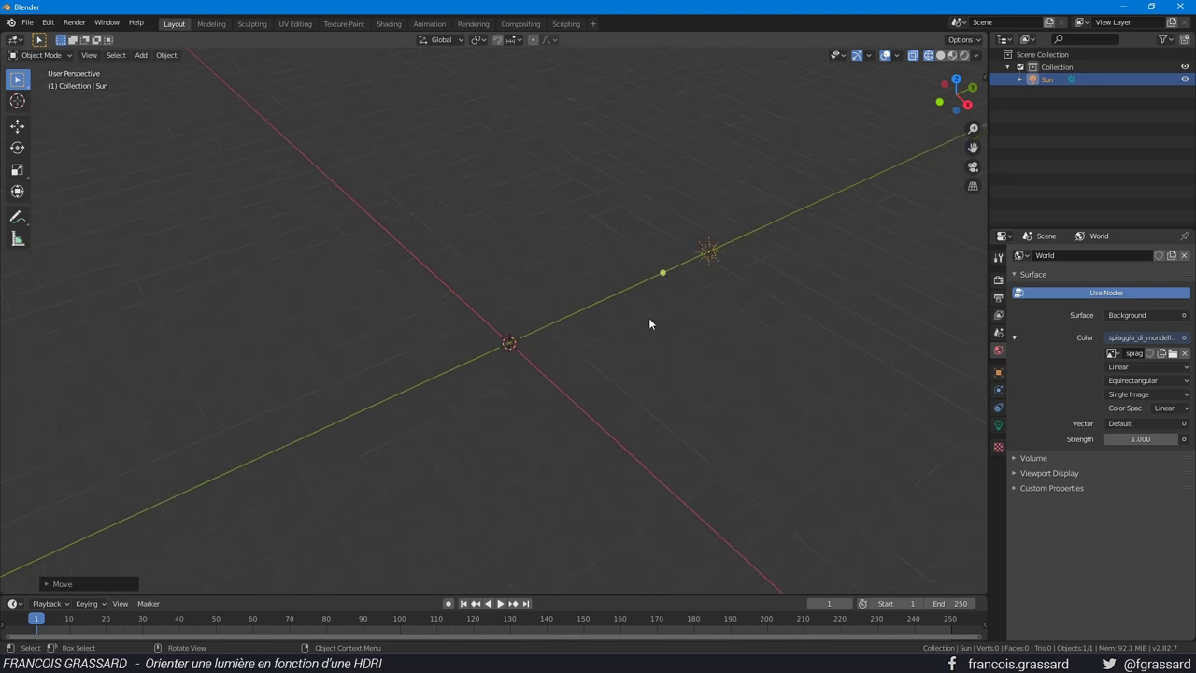
- Add a camera with rotation reset, rotate it level, and move it out along Y
{"action": "key", "text": "shift+a"}
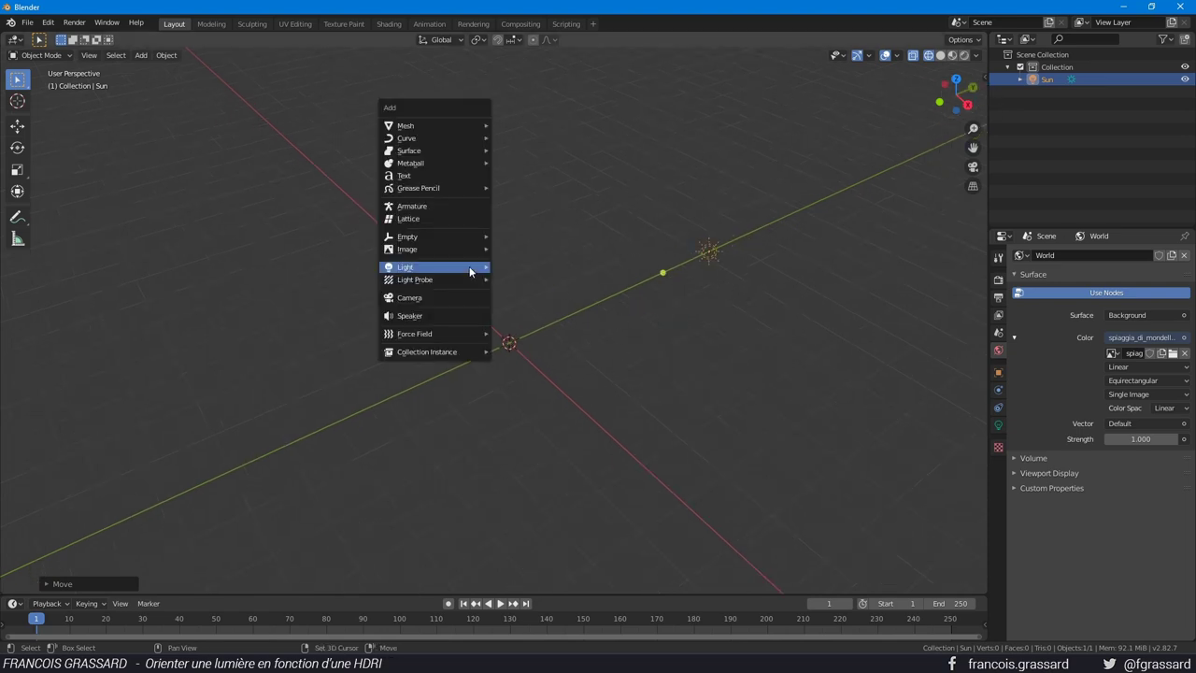
{"action": "left_click", "coordinate": [441, 298]}
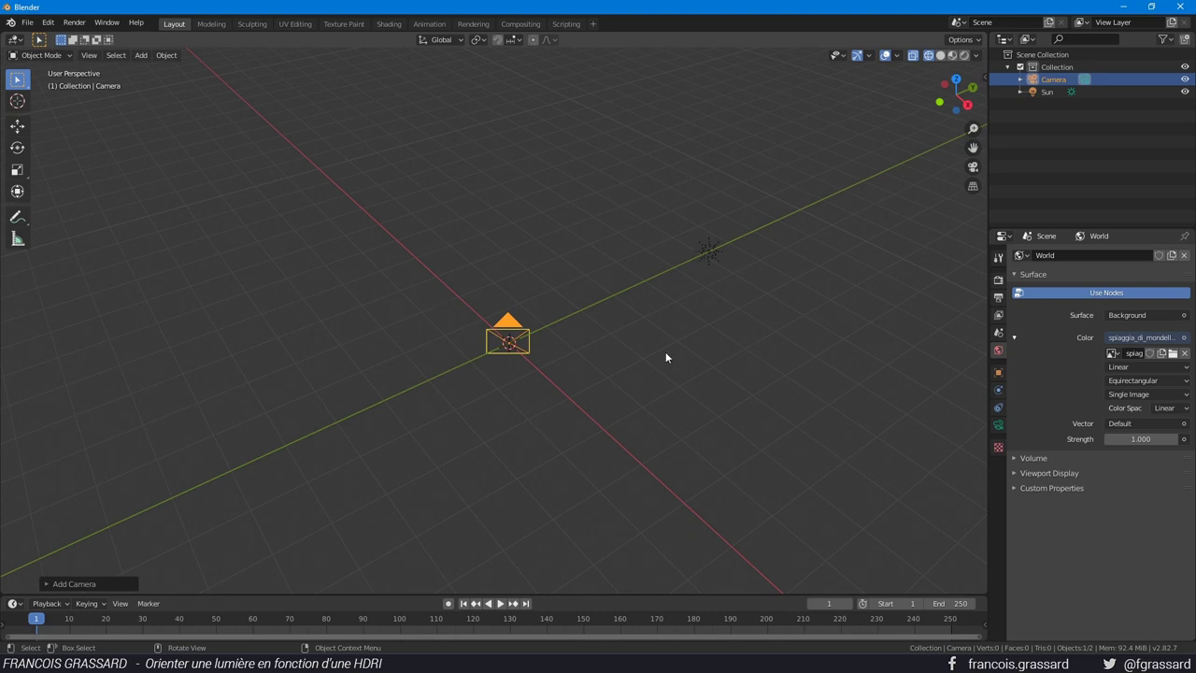
{"action": "key", "text": "alt+r"}
{"action": "key", "text": "KP_3"}
{"action": "key", "text": "r"}
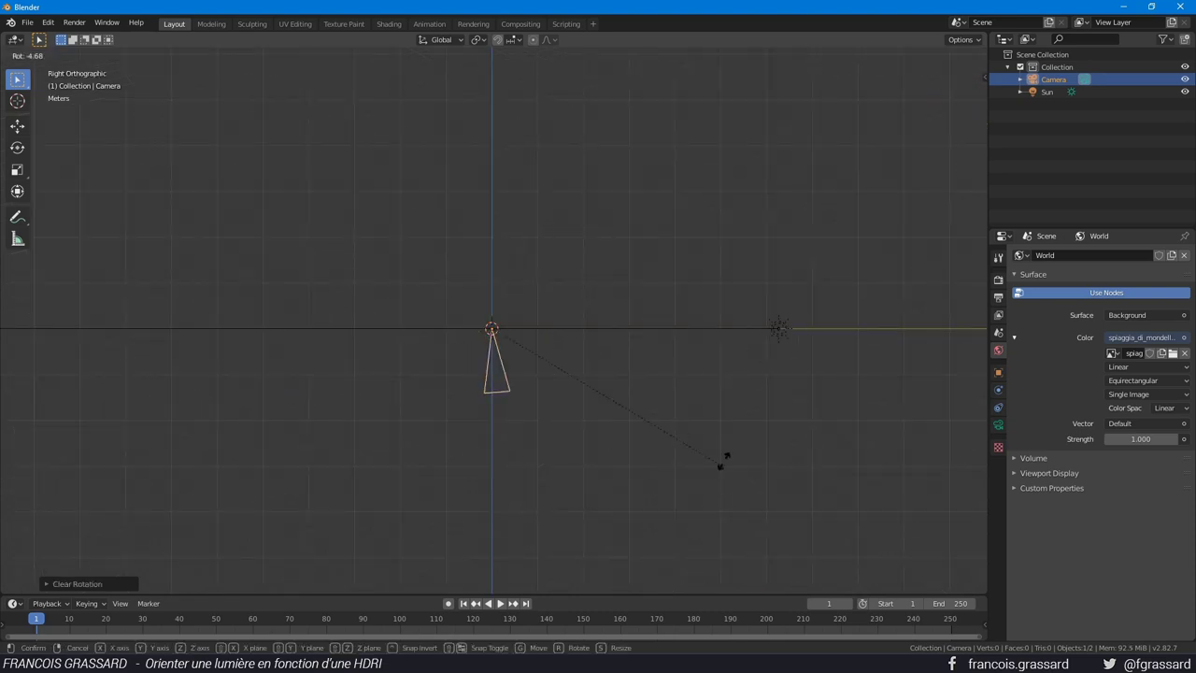
{"action": "left_click", "coordinate": [681, 75]}
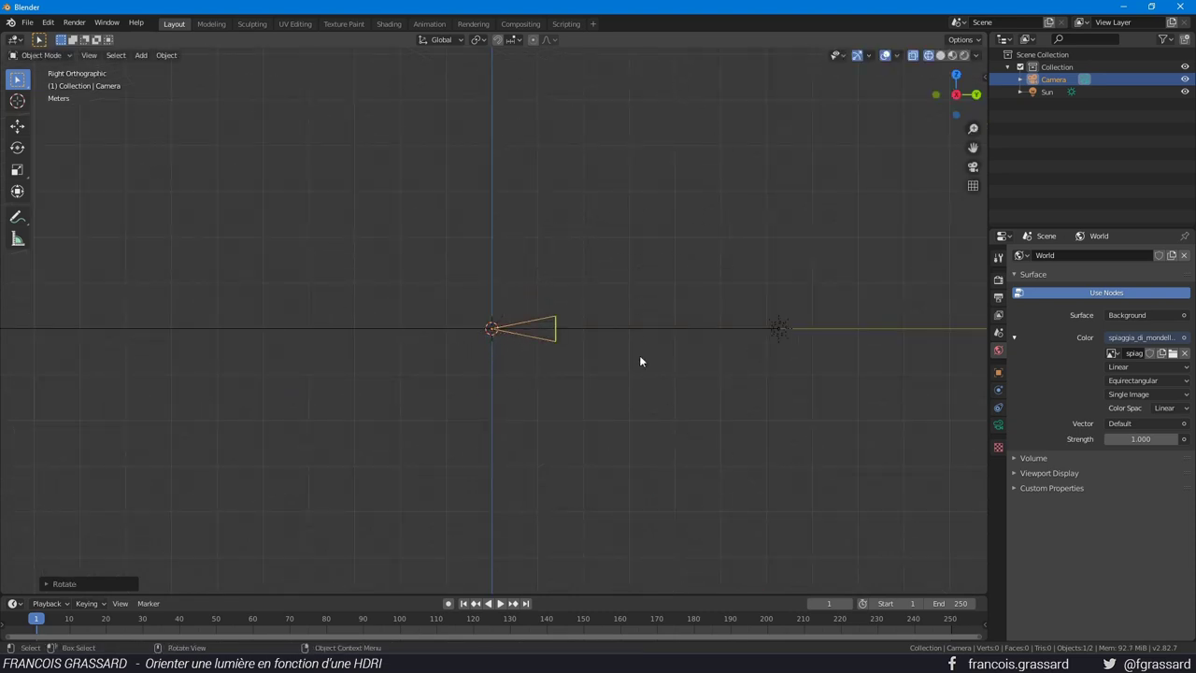
{"action": "key", "text": "g"}
{"action": "left_click", "coordinate": [296, 408]}
{"action": "mouse_move", "coordinate": [296, 408]}
{"action": "middle_mouse_down"}
{"action": "mouse_move", "coordinate": [325, 365]}
{"action": "mouse_move", "coordinate": [368, 403]}
{"action": "mouse_move", "coordinate": [417, 374]}
{"action": "middle_mouse_up"}
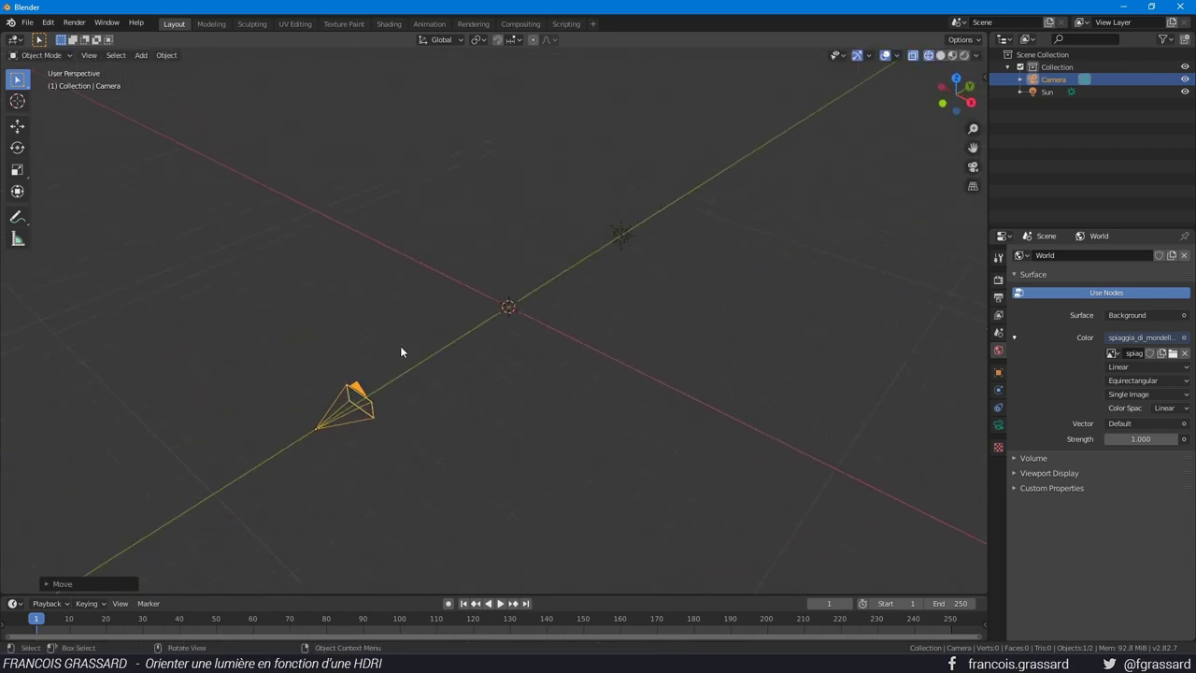
- Add a Plain Axes empty at the origin and select the camera
{"action": "key", "text": "shift+a"}
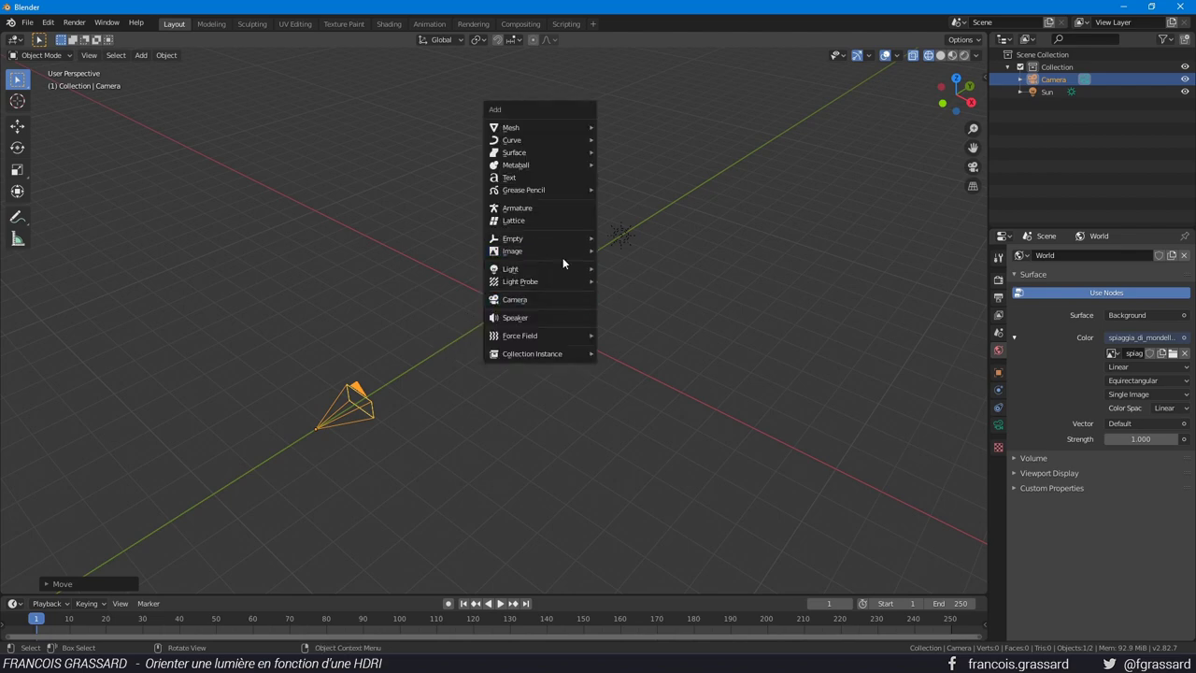
{"action": "left_click", "coordinate": [629, 238]}
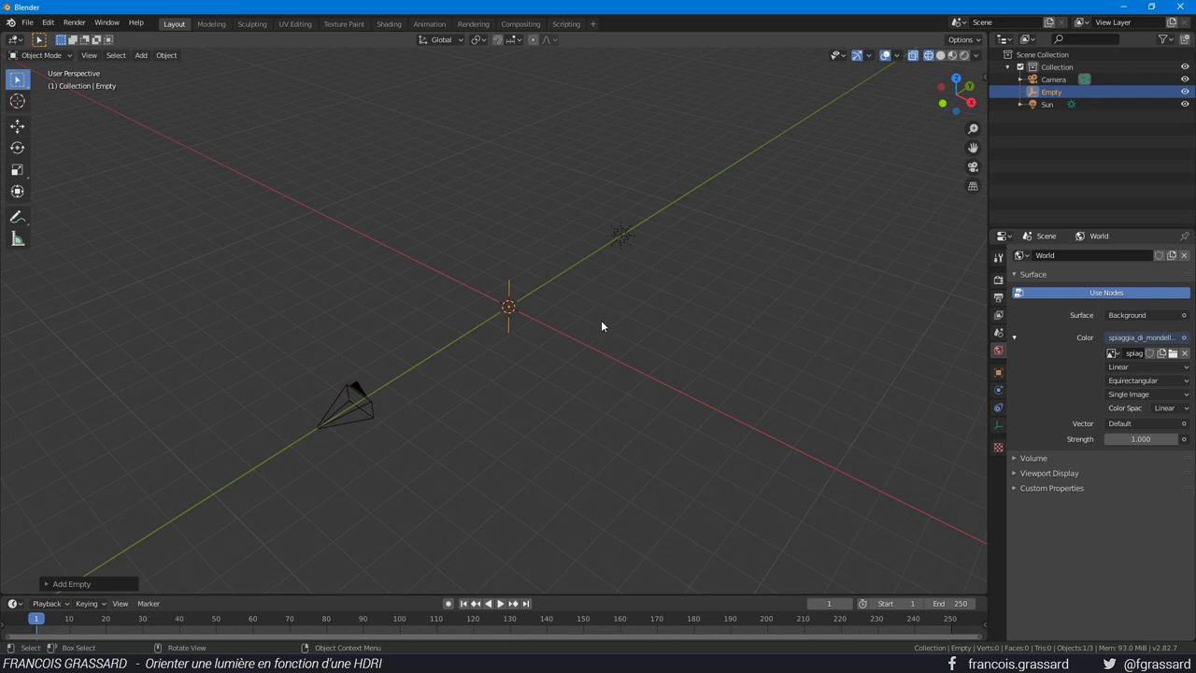
{"action": "middle_click_drag", "start_coordinate": [561, 328], "coordinate": [359, 427]}
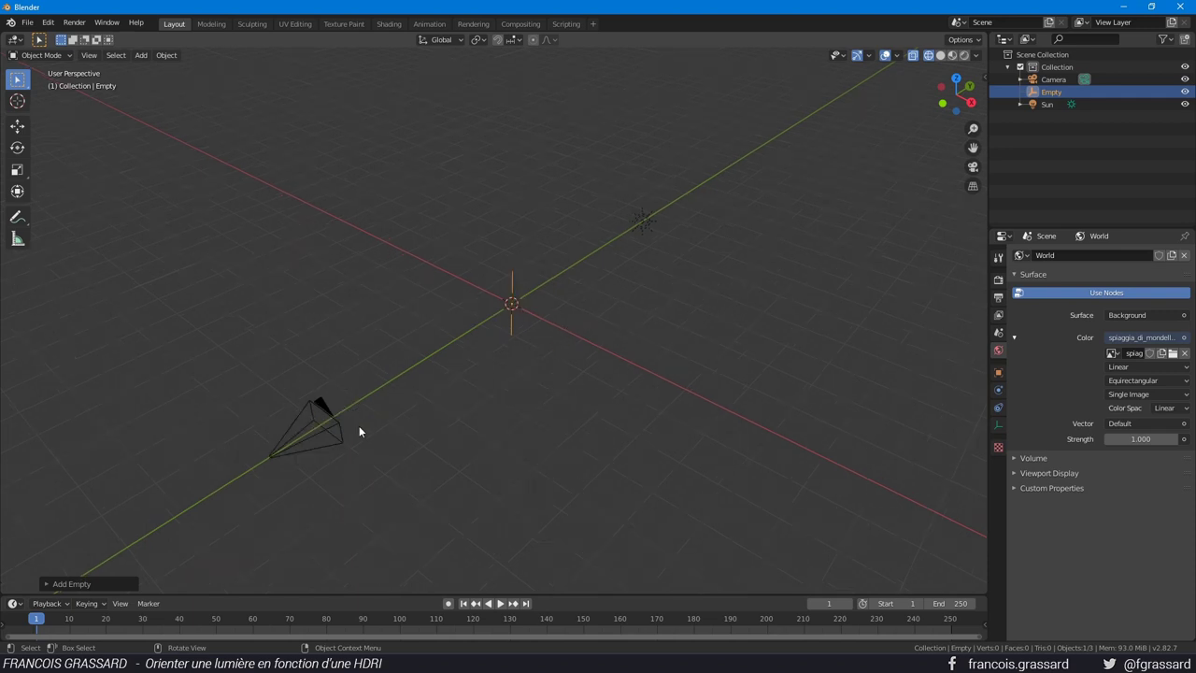
{"action": "left_click", "coordinate": [322, 409]}
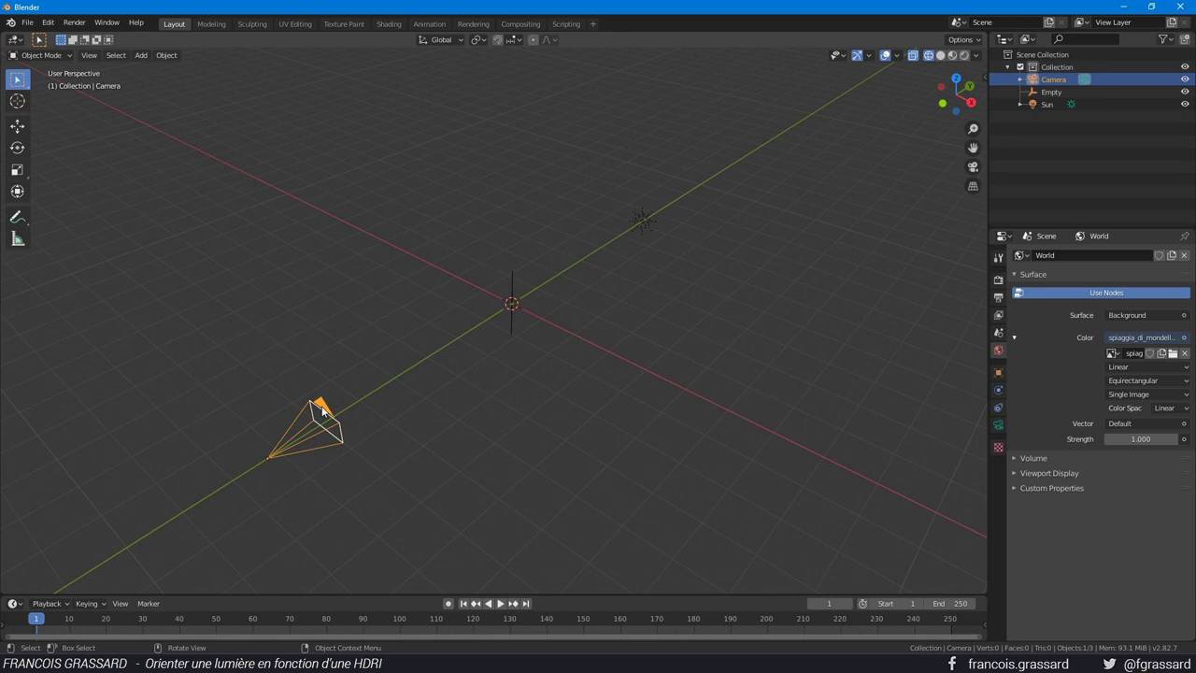
- Parent the camera and Sun to the active Empty using Object (Keep Transform)
{"action": "left_click", "coordinate": [643, 216], "text": "shift"}
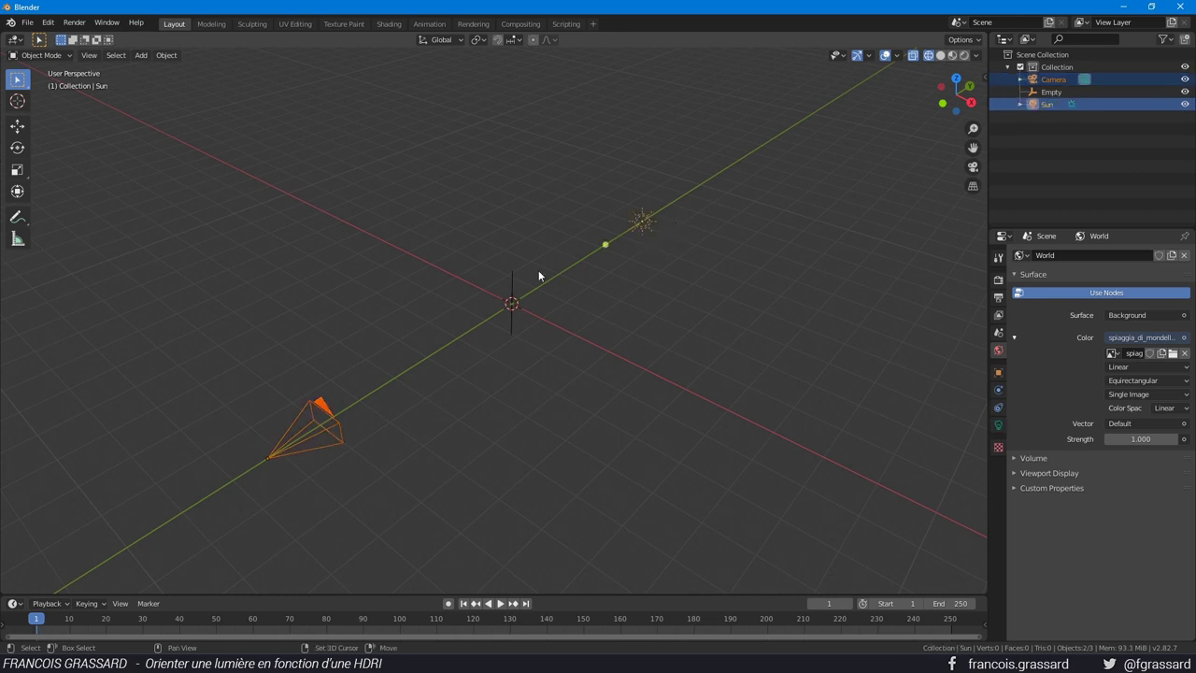
{"action": "left_click", "coordinate": [510, 277], "text": "shift"}
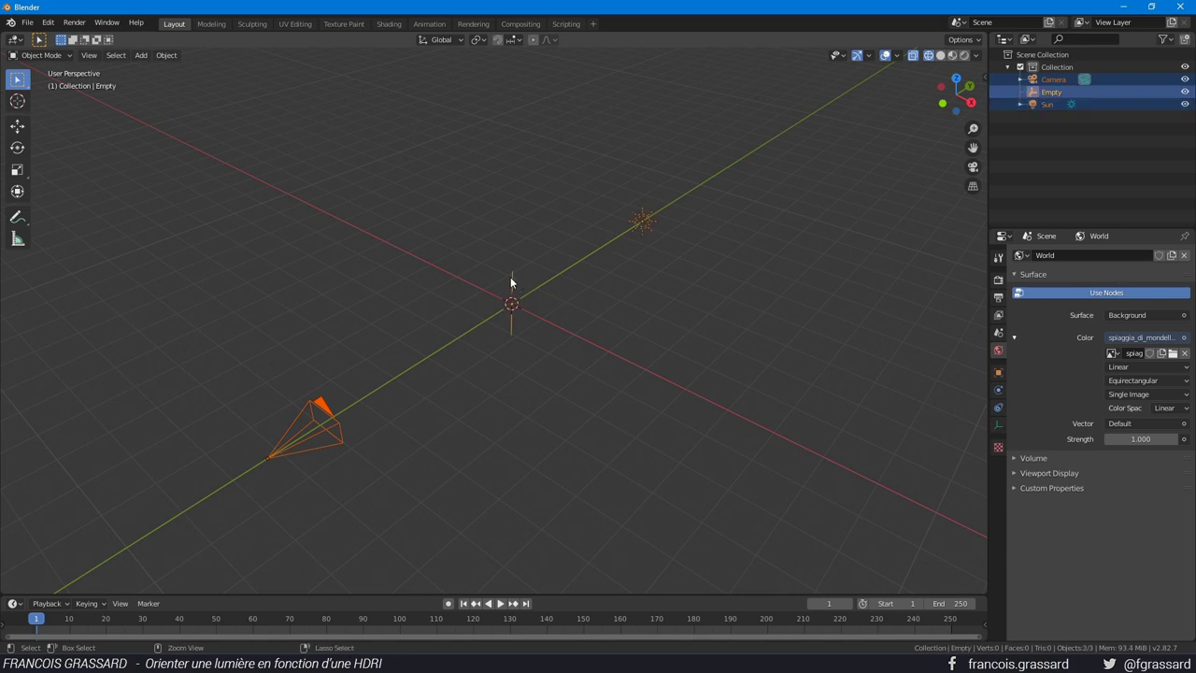
{"action": "key", "text": "ctrl+p"}
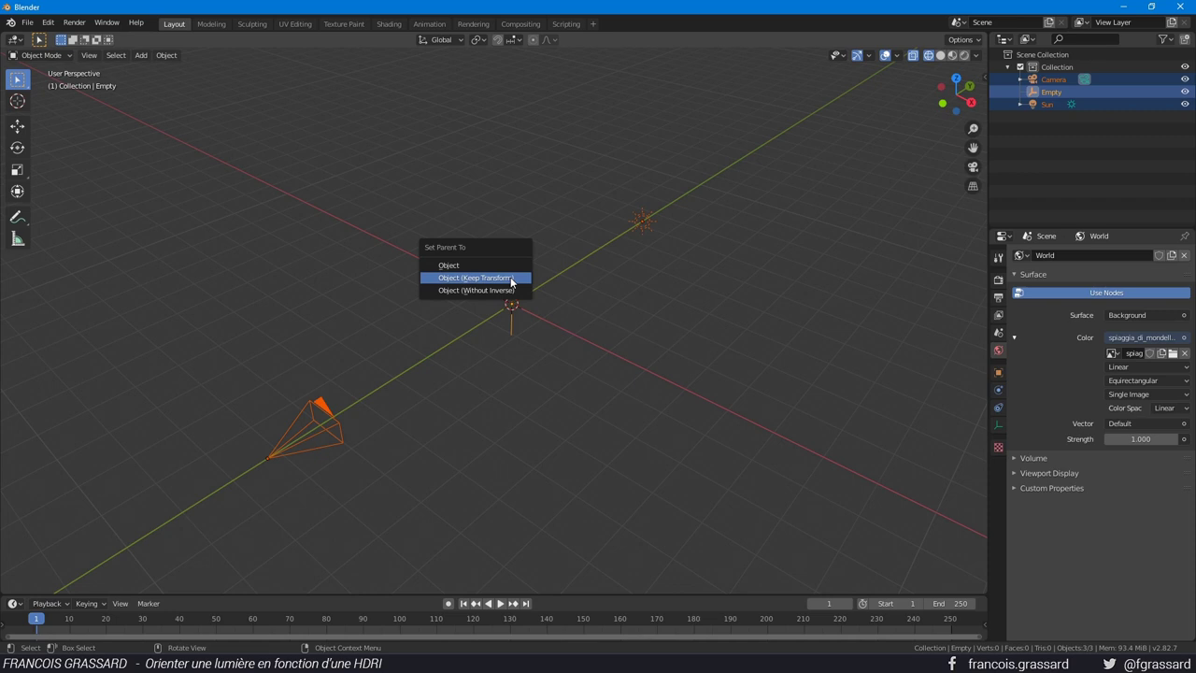
{"action": "left_click", "coordinate": [510, 278]}
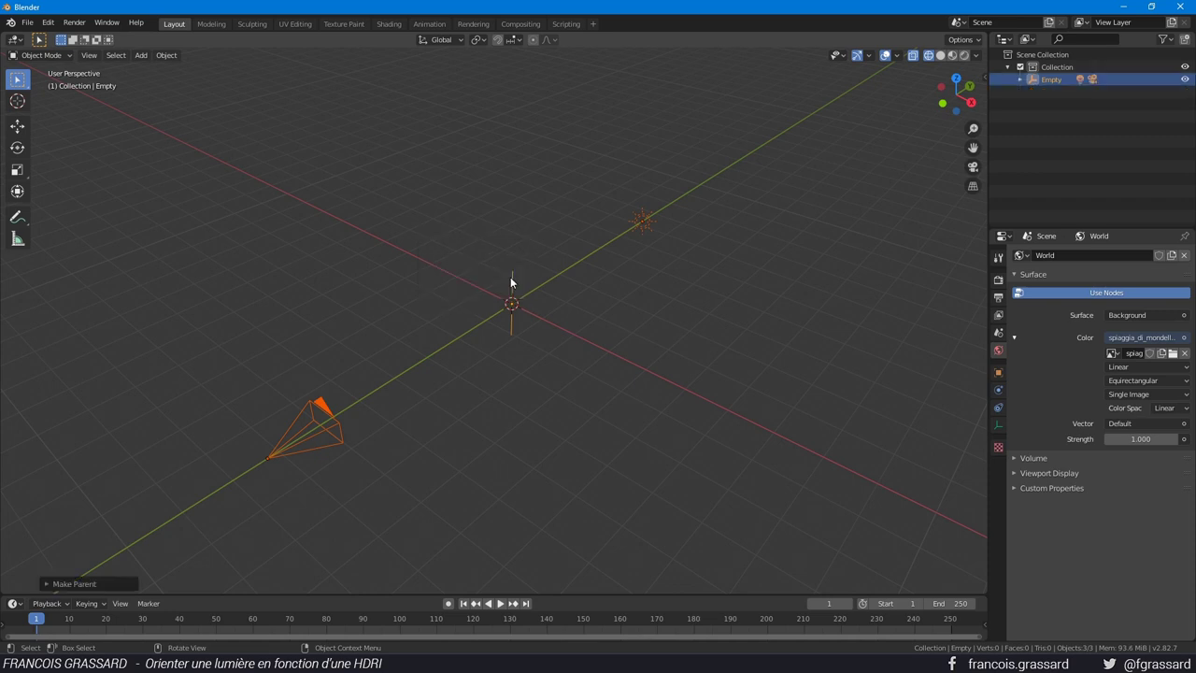
{"action": "left_click", "coordinate": [510, 277]}
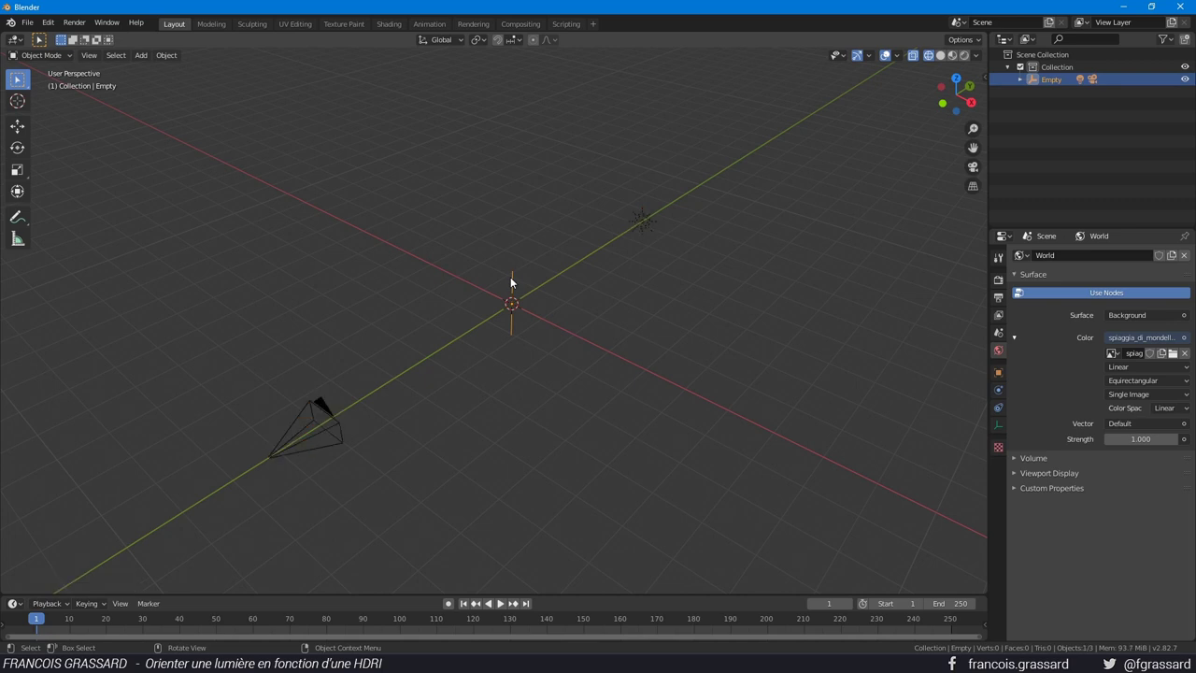
- Test rotating the Empty rig, including a trackball rotation, then show Render properties (Eevee, 64 samples)
{"action": "key", "text": "r"}
{"action": "right_click", "coordinate": [713, 375]}
{"action": "key", "text": "r"}
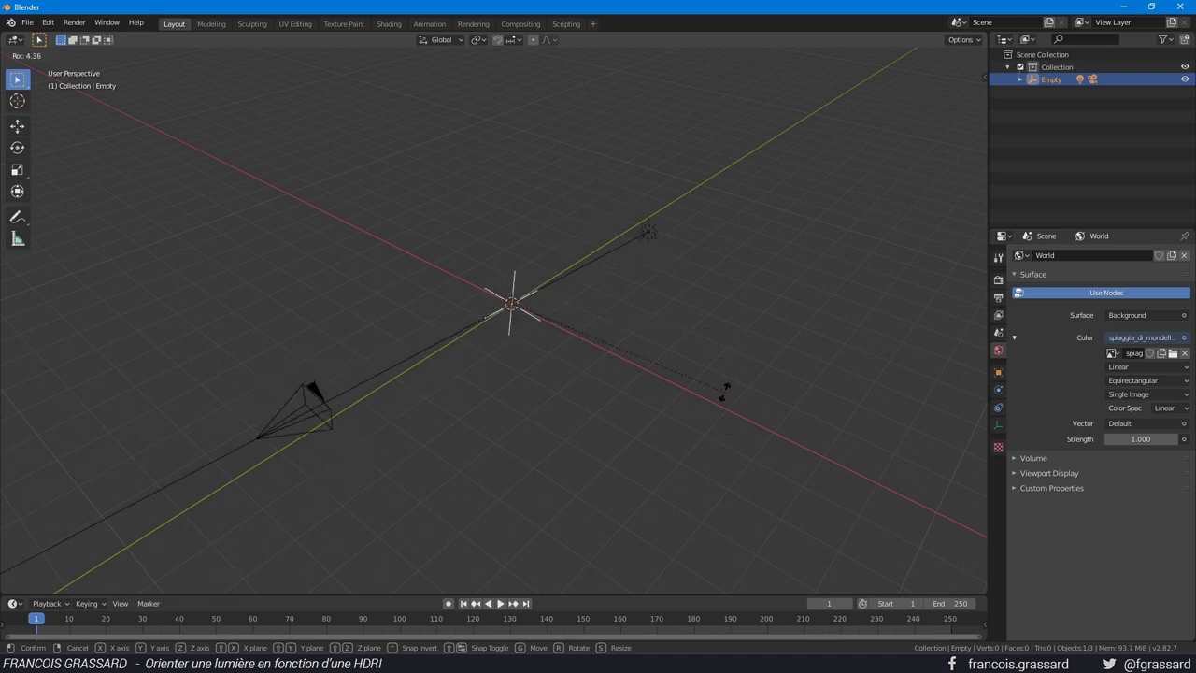
{"action": "left_click", "coordinate": [707, 348]}
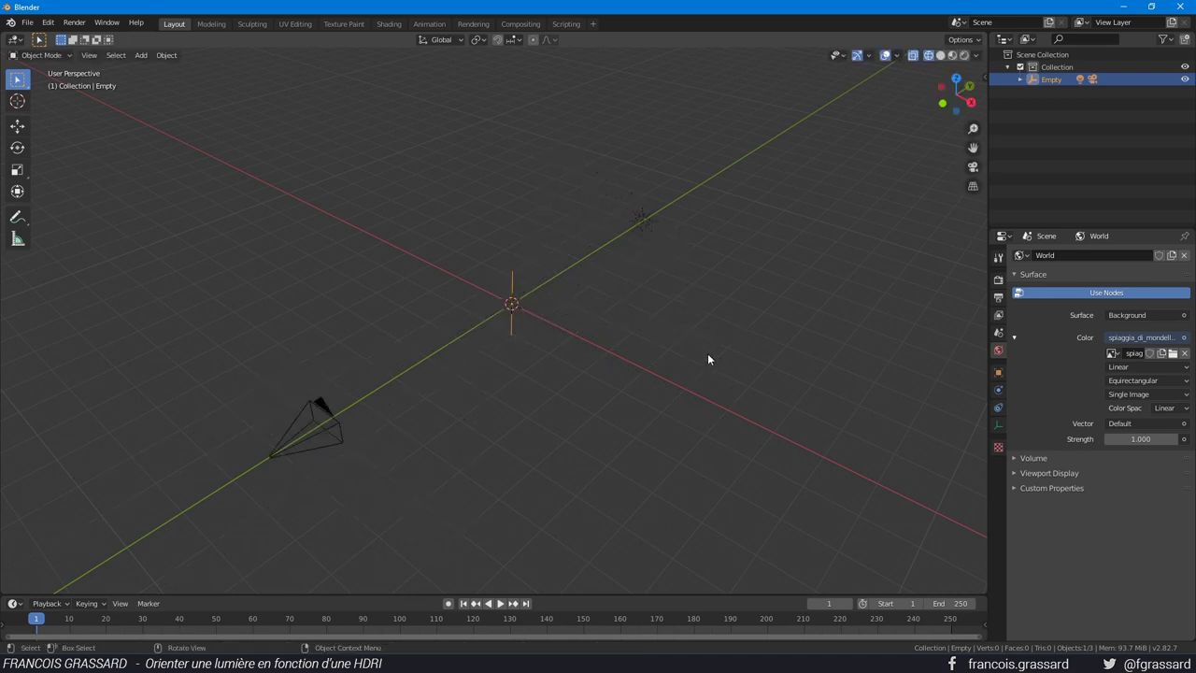
{"action": "key", "text": "r"}
{"action": "key", "text": "r"}
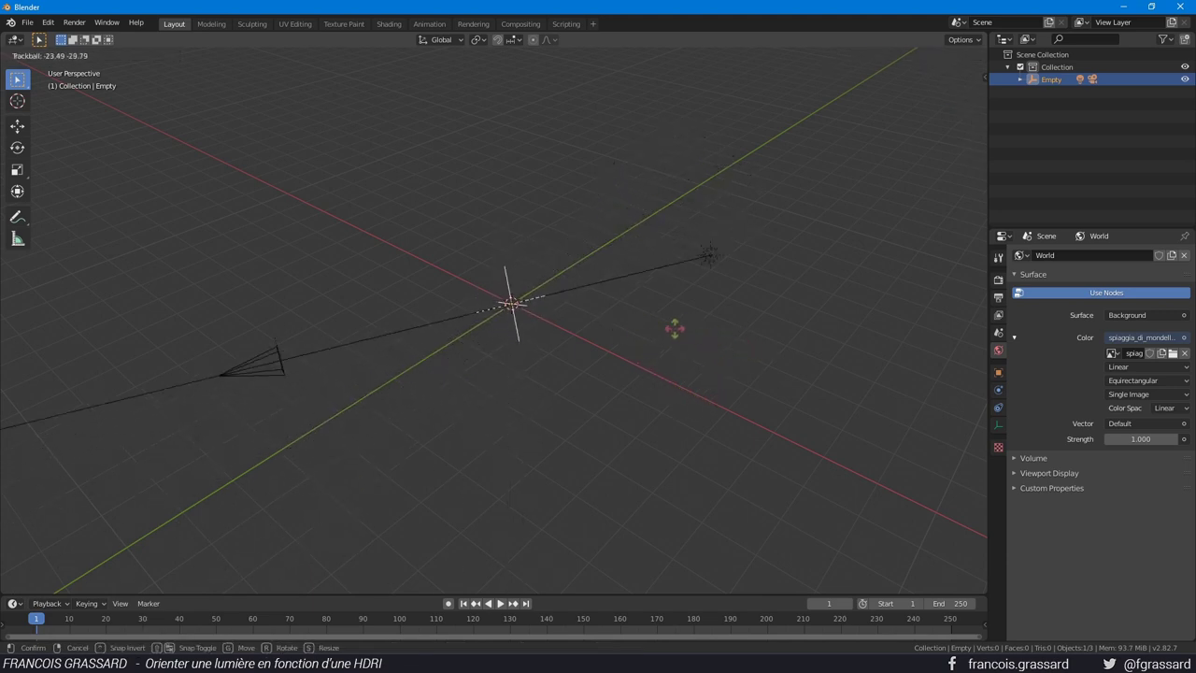
{"action": "right_click", "coordinate": [671, 349]}
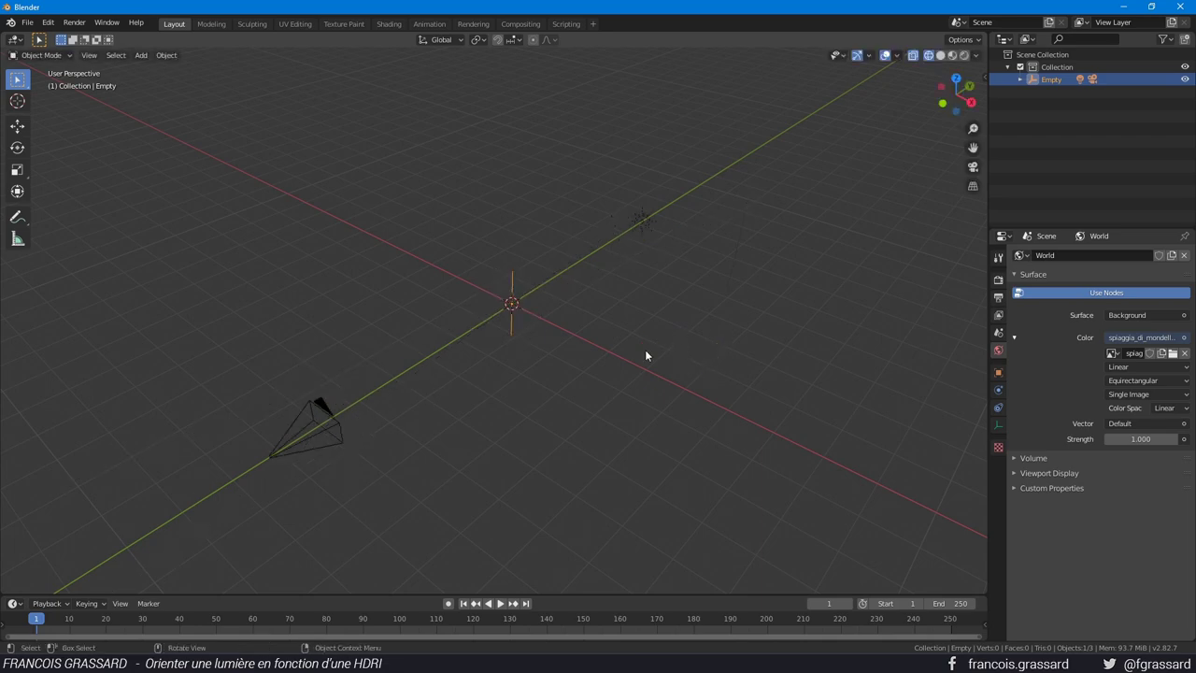
{"action": "left_click", "coordinate": [998, 279]}
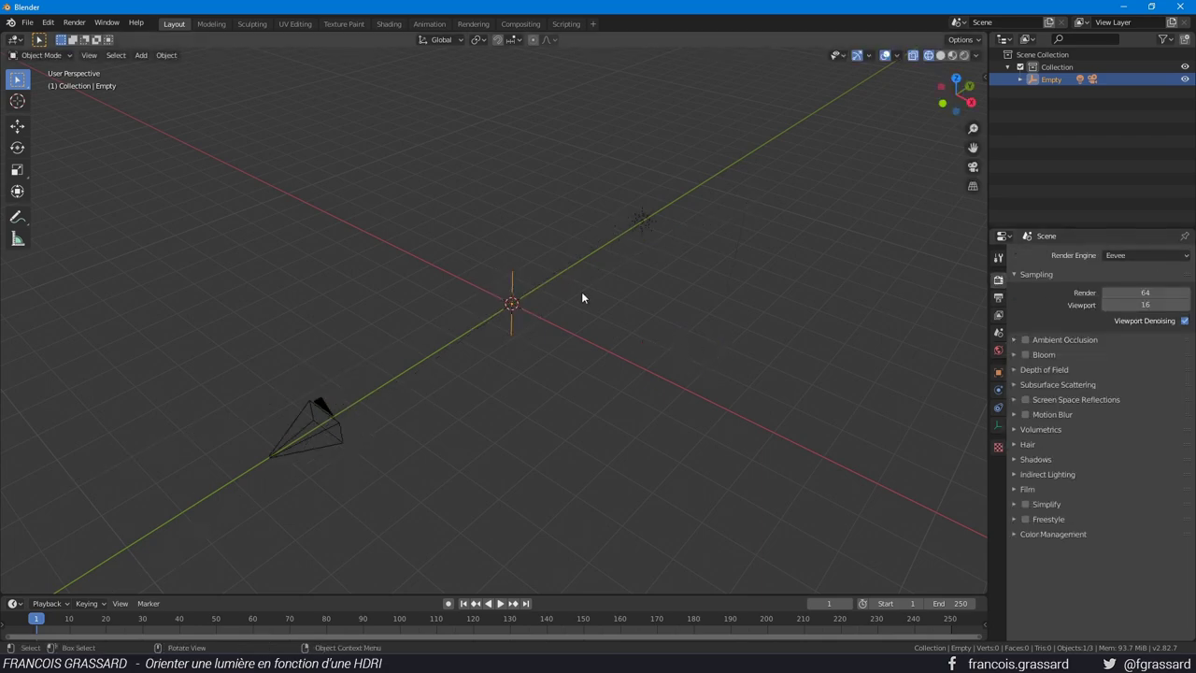
- Switch the viewport to Rendered shading and look through the camera
{"action": "key", "text": "z"}
{"action": "left_click", "coordinate": [522, 281]}
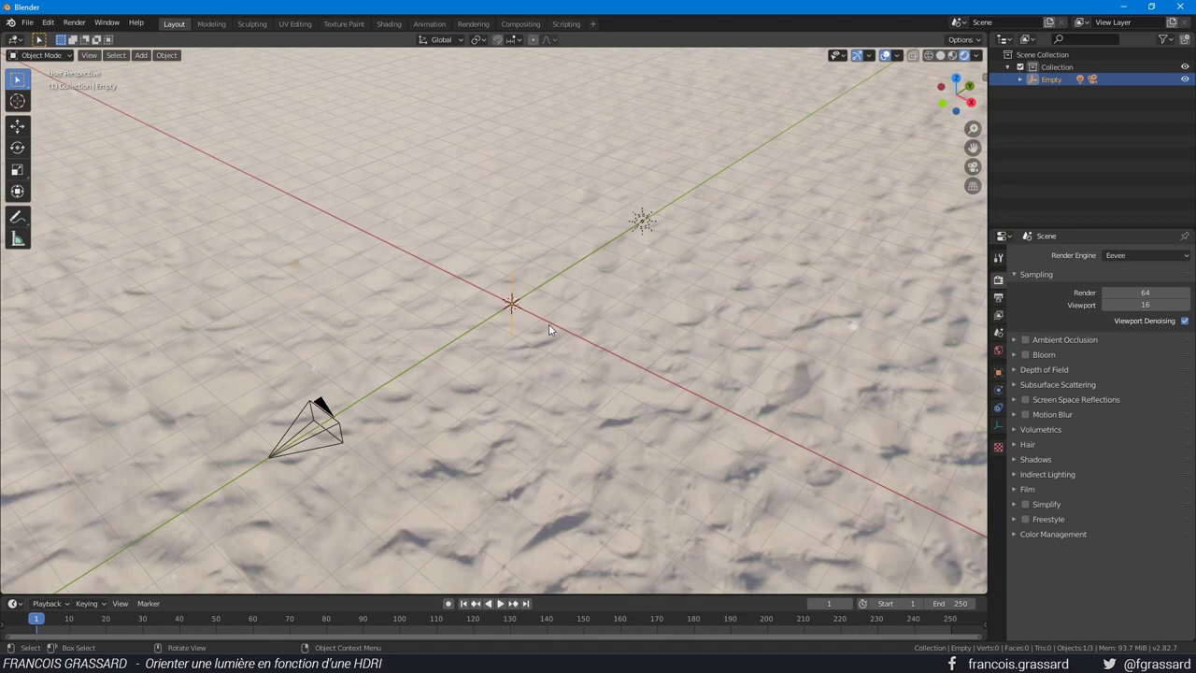
{"action": "key", "text": "KP_0"}
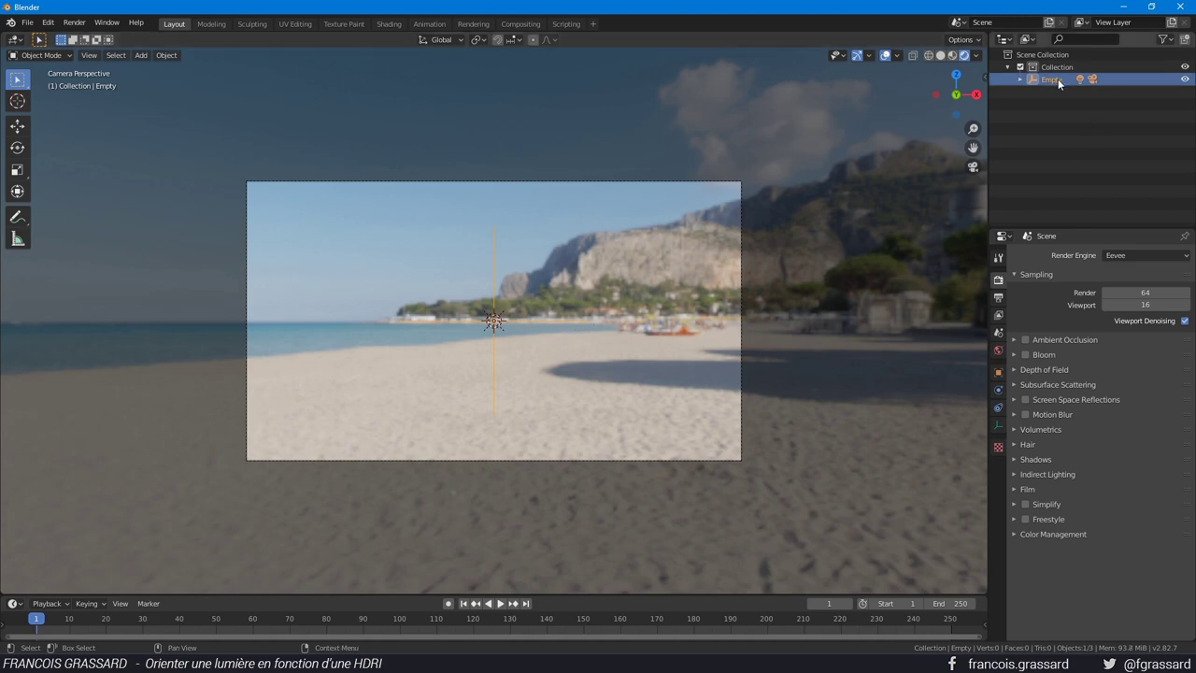
- Trackball-rotate the Empty rig twice until the bright HDRI sun is centred in the camera view
{"action": "key", "text": "r"}
{"action": "key", "text": "r"}
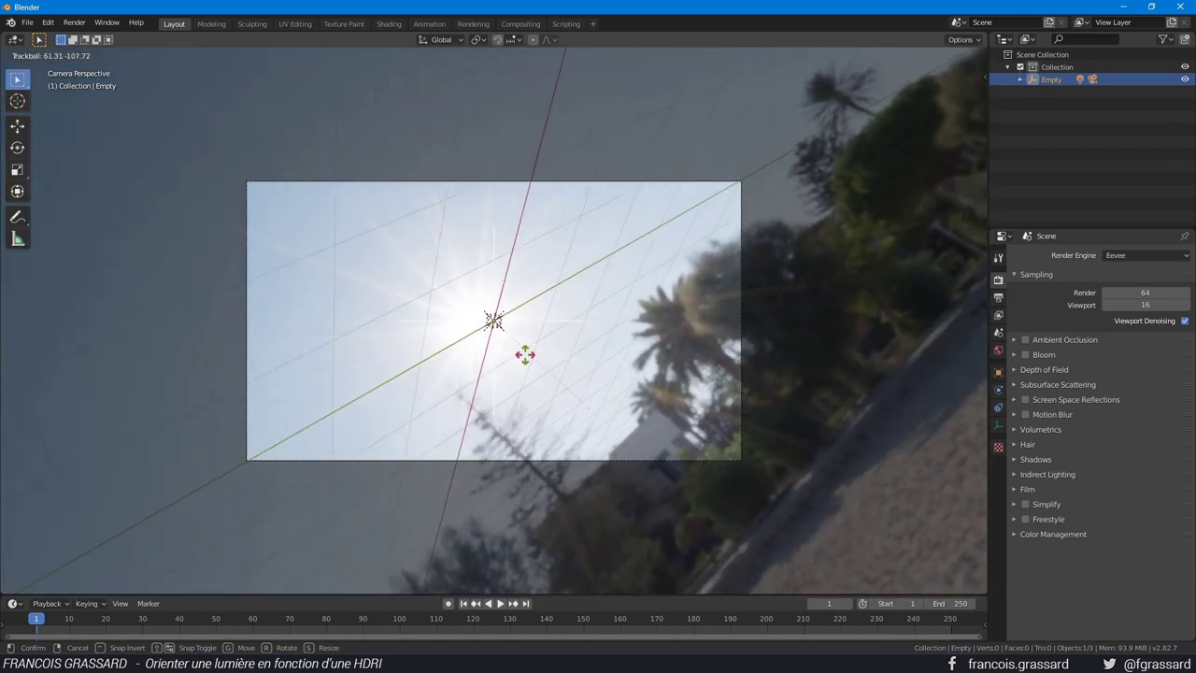
{"action": "left_click", "coordinate": [529, 358]}
{"action": "key", "text": "r"}
{"action": "key", "text": "r"}
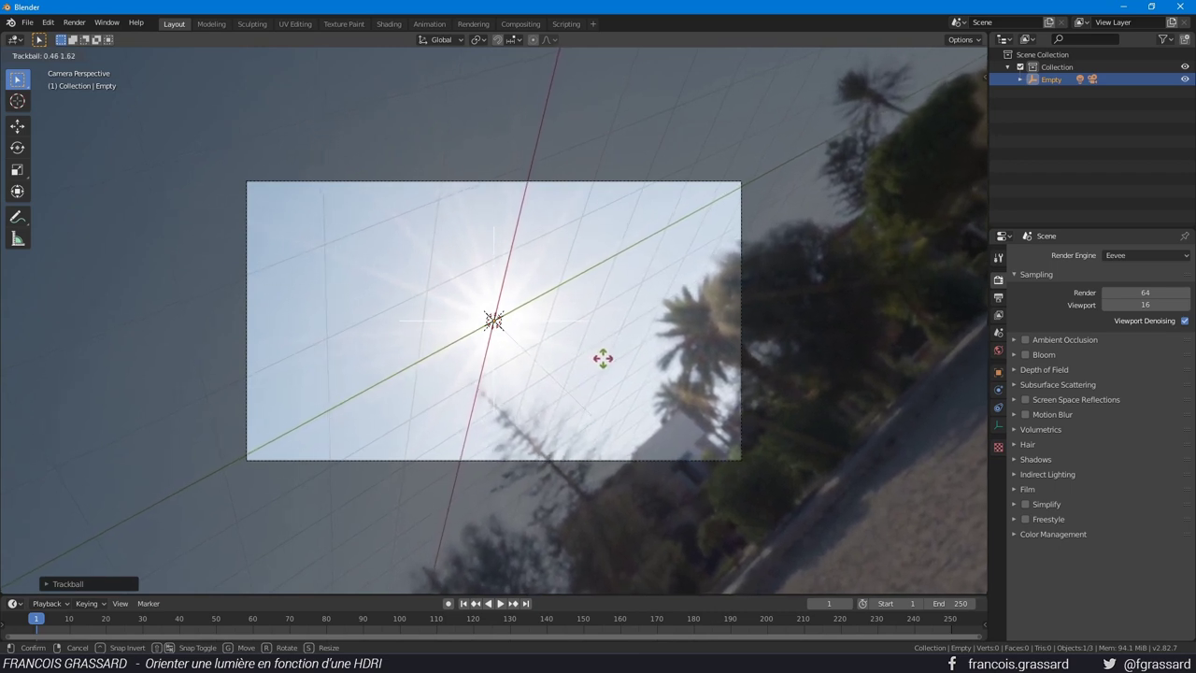
{"action": "left_click", "coordinate": [603, 357]}
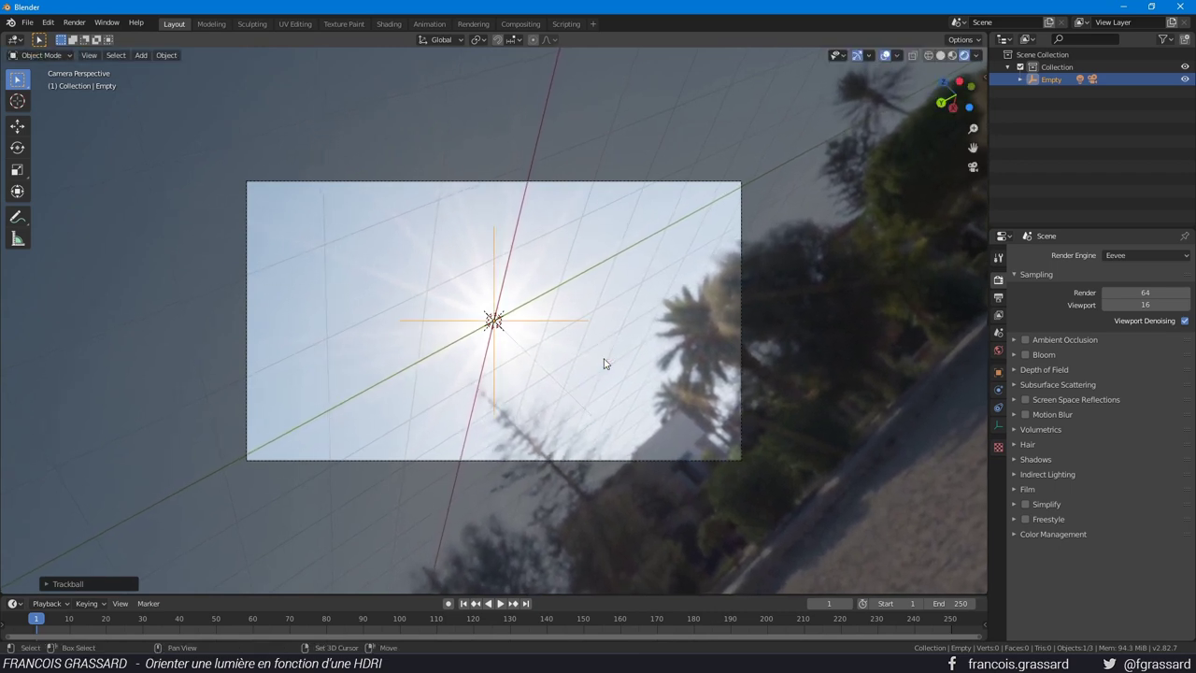
- Lower the World Strength to 0.0001 so the sun's bright spot stands out
{"action": "left_click", "coordinate": [998, 349]}
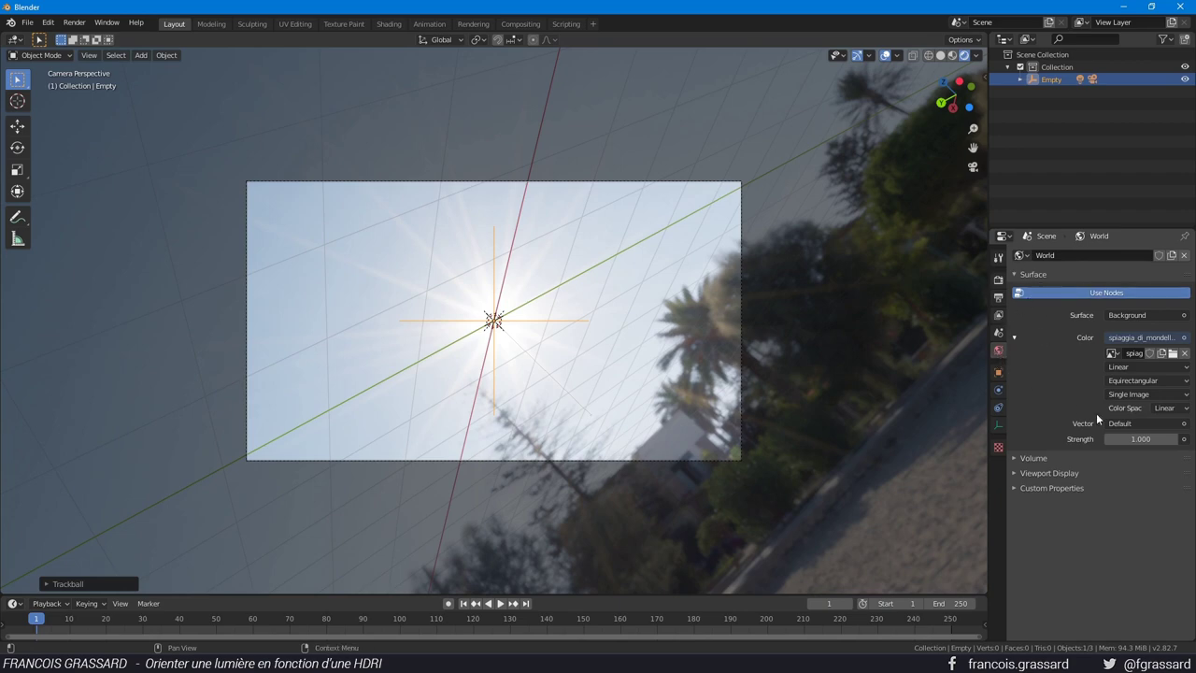
{"action": "double_click", "coordinate": [1129, 439]}
{"action": "type", "text": "0"}
{"action": "key", "text": "Return"}
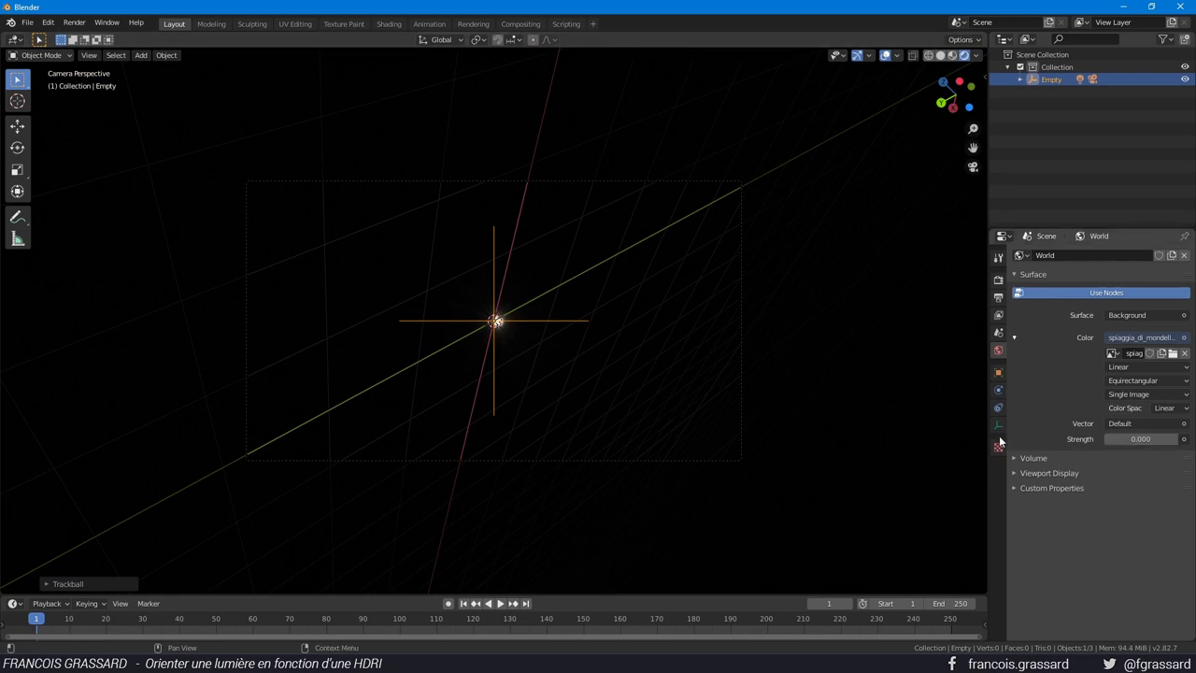
{"action": "double_click", "coordinate": [1154, 439]}
{"action": "type", "text": "0.0001"}
{"action": "left_click", "coordinate": [1158, 439]}
{"action": "key", "text": "Return"}
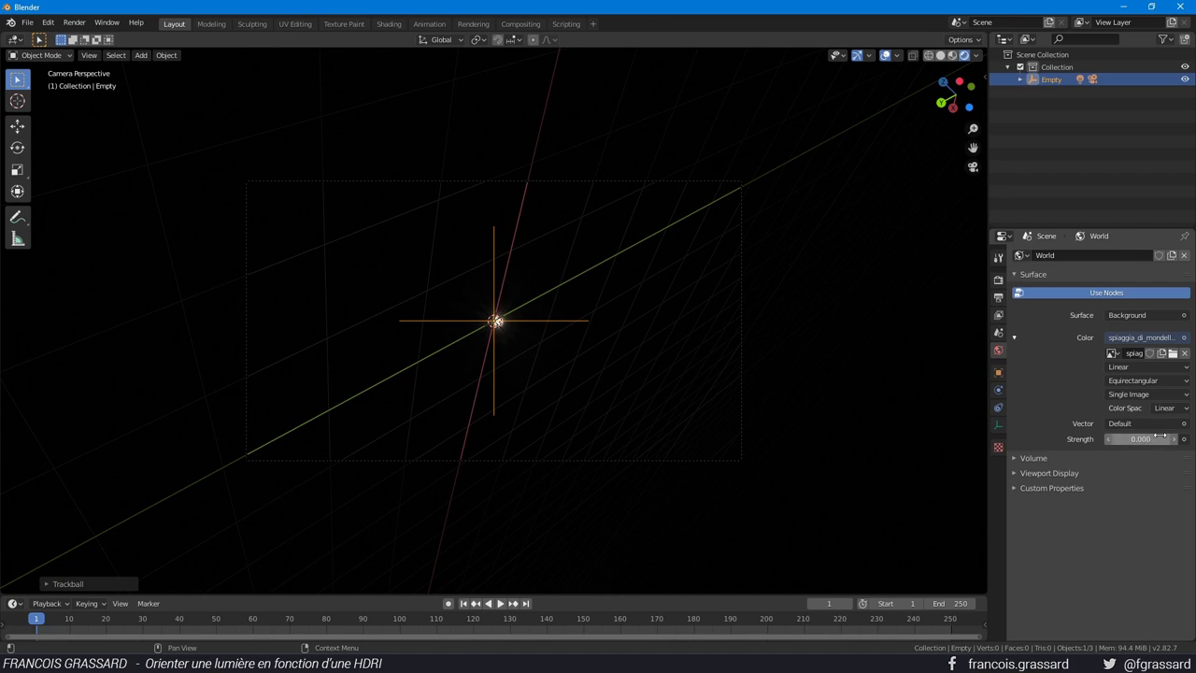
{"action": "left_click", "coordinate": [1153, 439]}
{"action": "key", "text": "Return"}
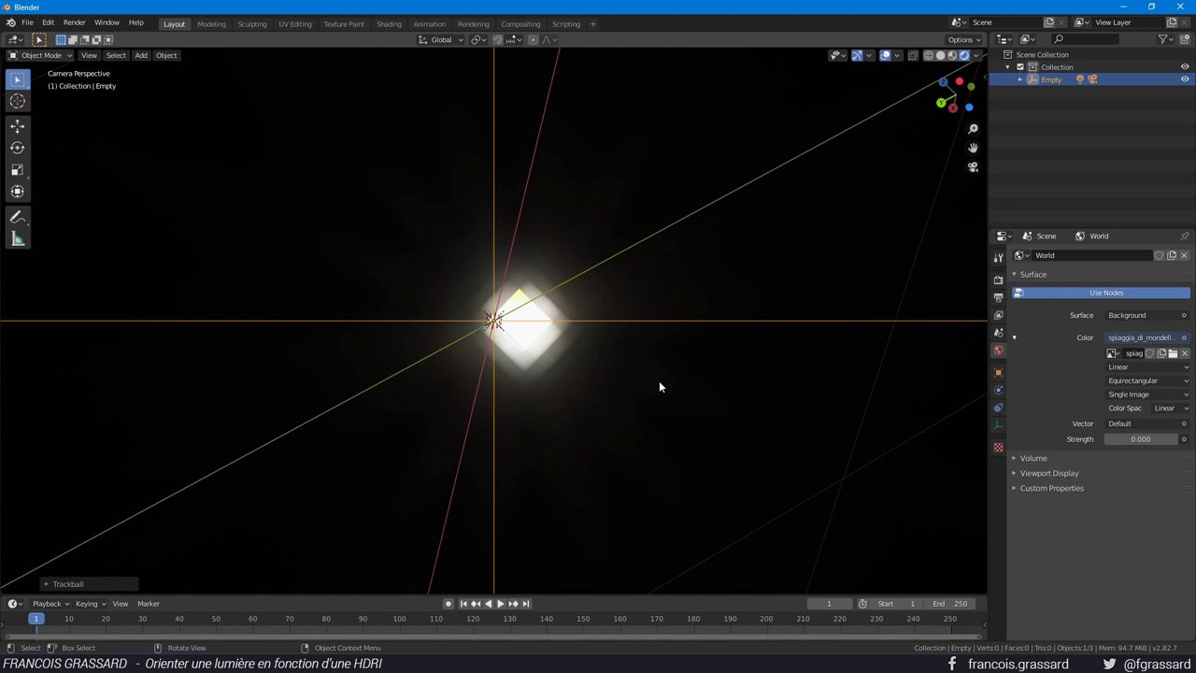
- Fine-rotate the Empty rig onto the sun, then check it in front orthographic view
{"action": "key", "text": "r"}
{"action": "key", "text": "r"}
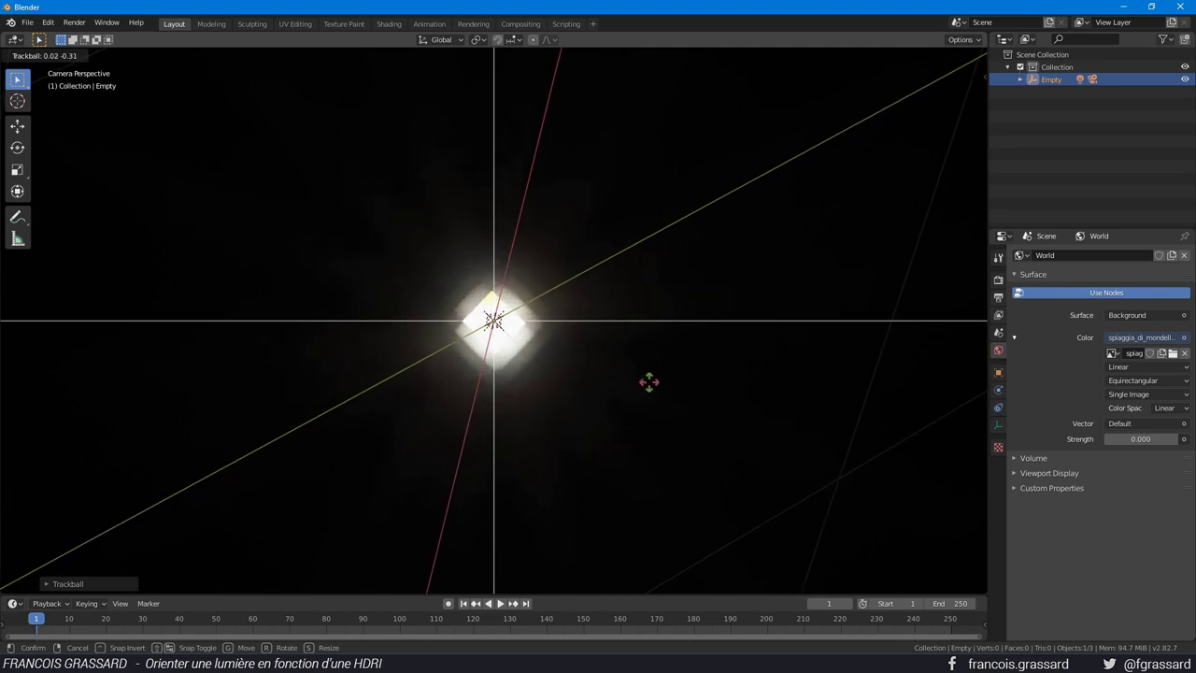
{"action": "left_click", "coordinate": [648, 381]}
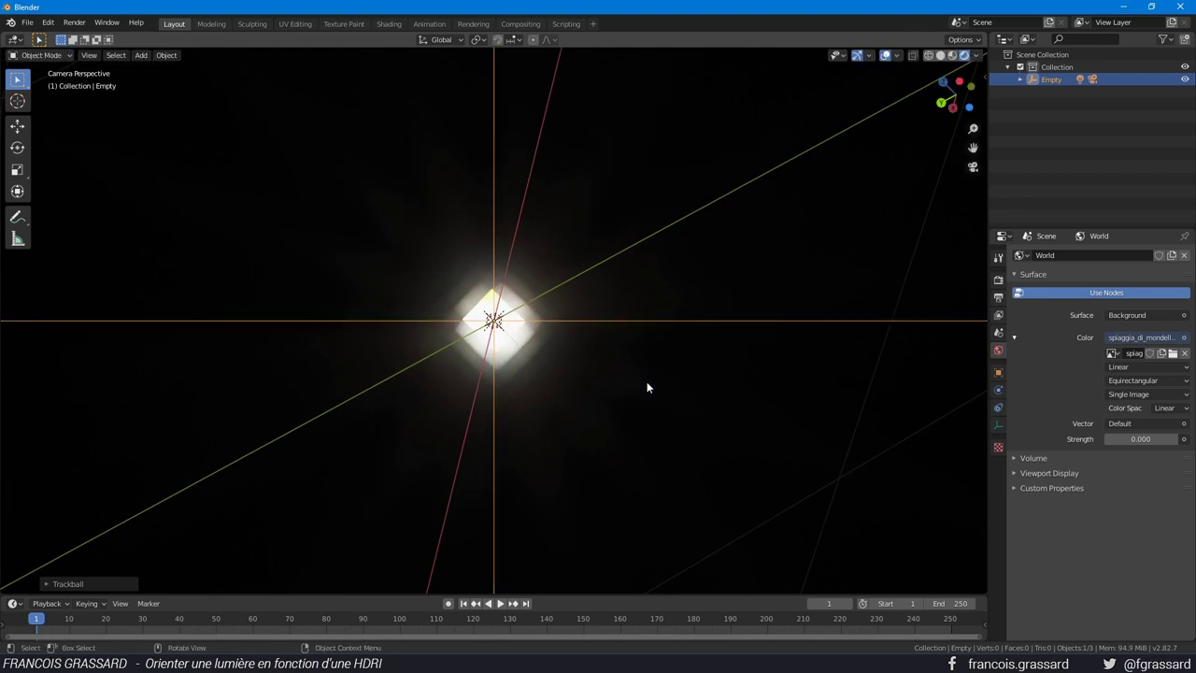
{"action": "middle_click_drag", "start_coordinate": [647, 382], "coordinate": [567, 399]}
{"action": "key", "text": "KP_1"}
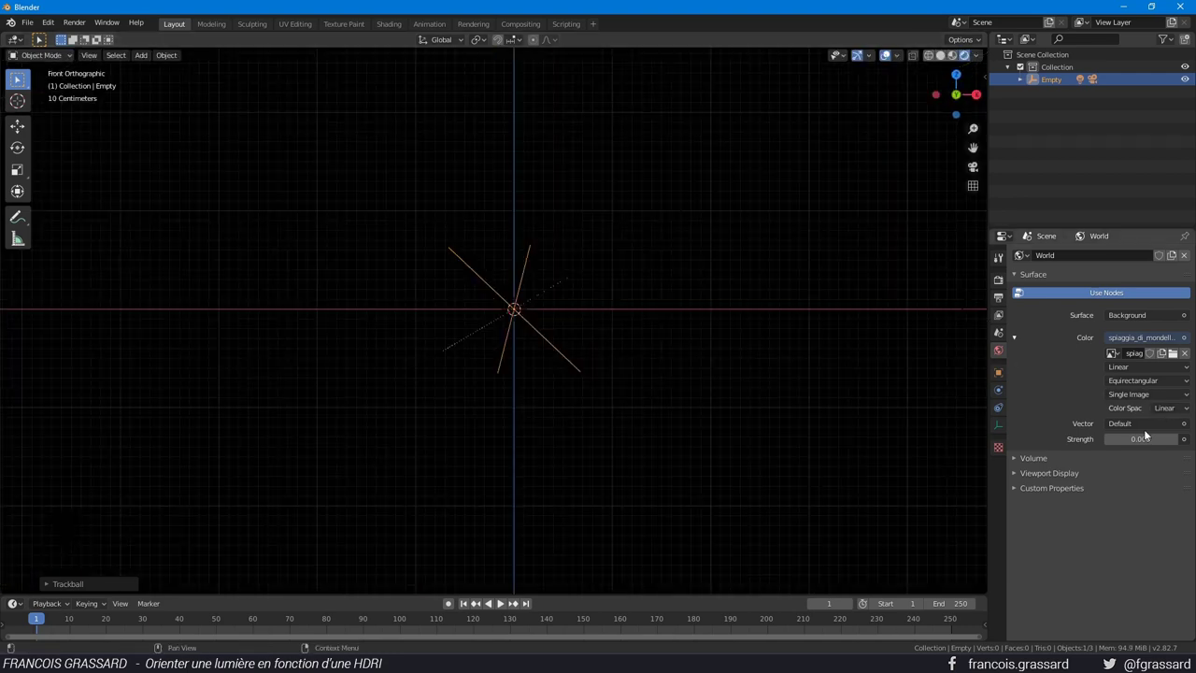
- Restore the World Strength to 1 and view the beach scene
{"action": "left_click", "coordinate": [1148, 438]}
{"action": "type", "text": "1"}
{"action": "key", "text": "Return"}
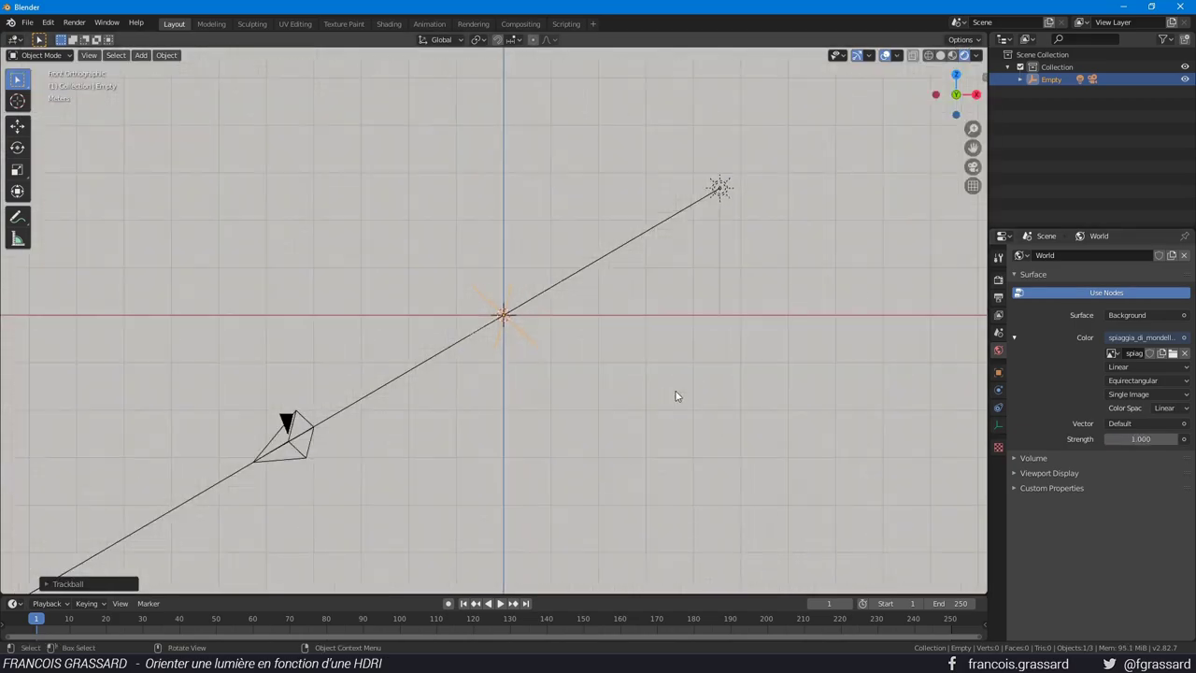
{"action": "mouse_move", "coordinate": [675, 395]}
{"action": "middle_mouse_down"}
{"action": "mouse_move", "coordinate": [653, 377]}
{"action": "mouse_move", "coordinate": [707, 399]}
{"action": "mouse_move", "coordinate": [797, 343]}
{"action": "mouse_move", "coordinate": [857, 327]}
{"action": "mouse_move", "coordinate": [761, 370]}
{"action": "middle_mouse_up"}
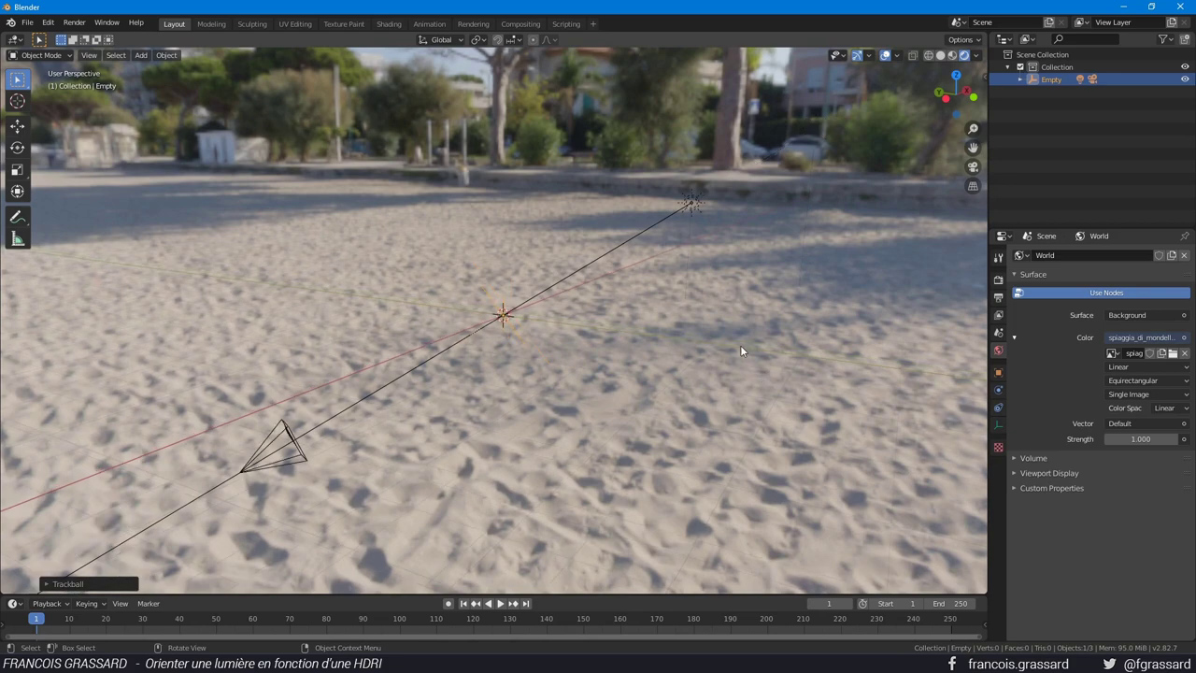
- Unparent the Sun lamp with Clear and Keep Transformation
{"action": "left_click", "coordinate": [692, 200]}
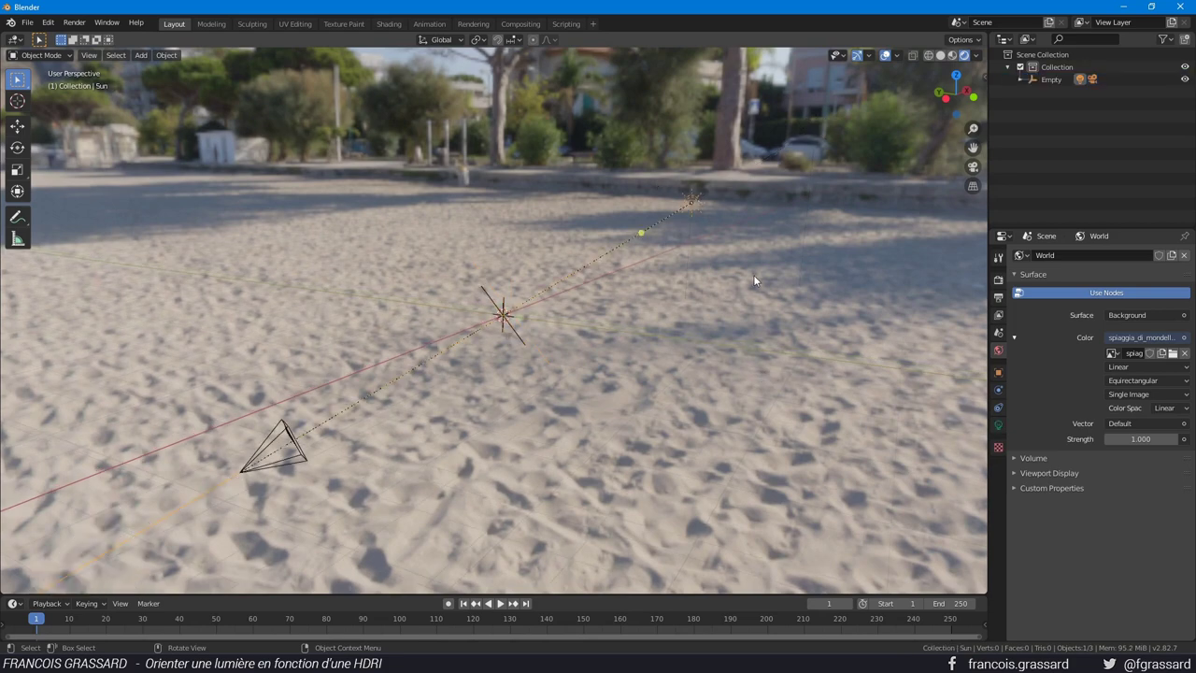
{"action": "key", "text": "alt+p"}
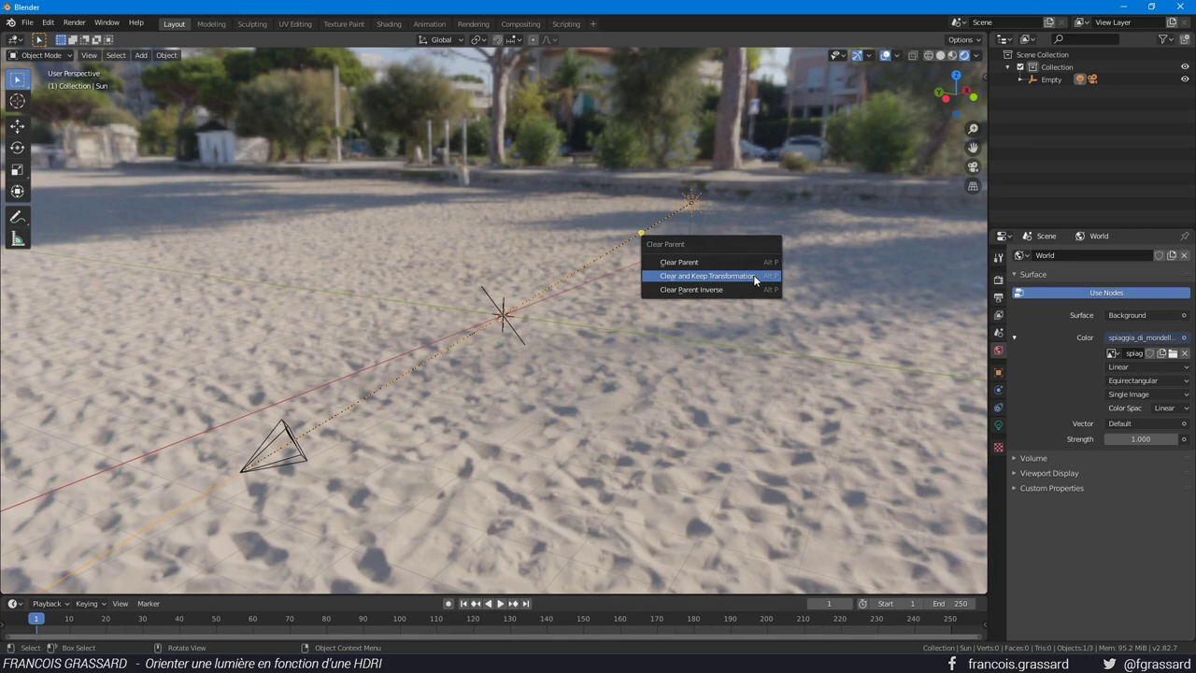
{"action": "left_click", "coordinate": [753, 275]}
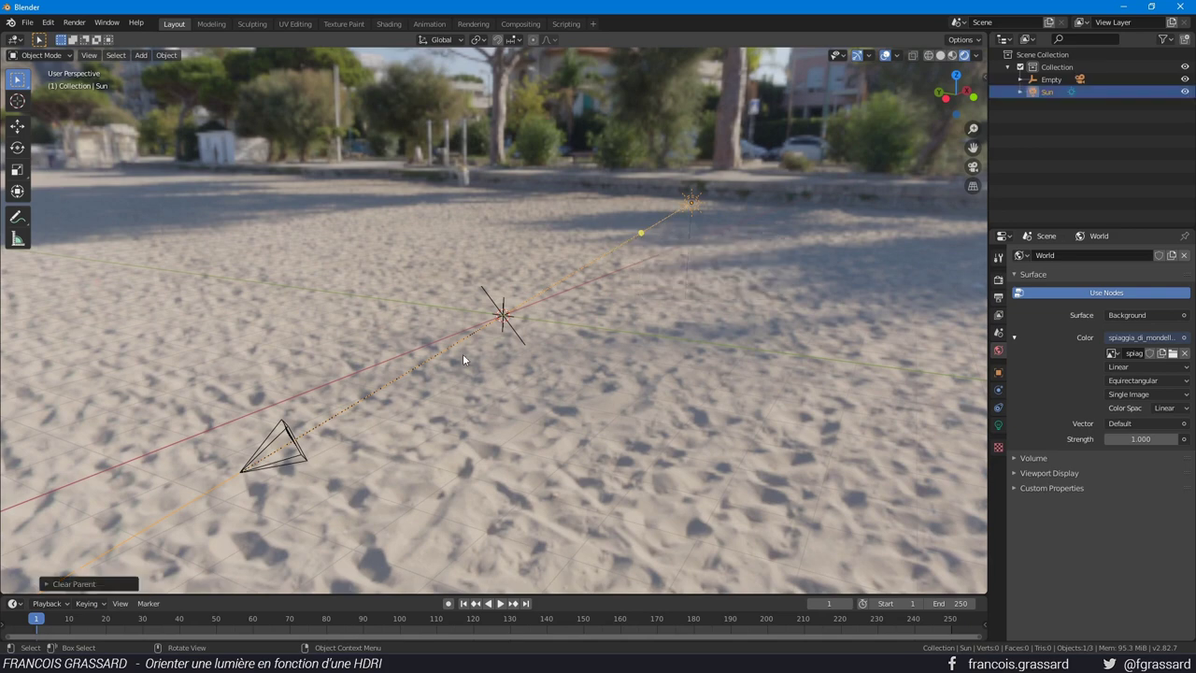
- Delete the Empty and the Camera together
{"action": "left_click", "coordinate": [522, 331]}
{"action": "left_click", "coordinate": [296, 464], "text": "shift"}
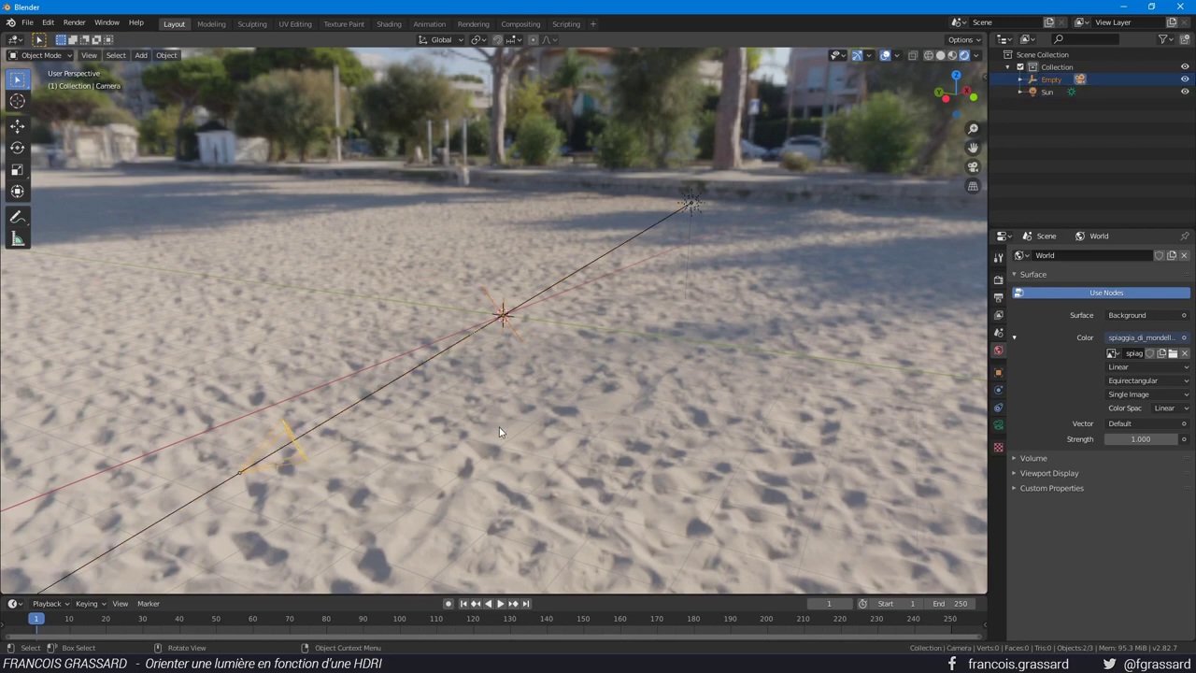
{"action": "key", "text": "Delete"}
{"action": "mouse_move", "coordinate": [500, 432]}
{"action": "middle_mouse_down"}
{"action": "mouse_move", "coordinate": [547, 234]}
{"action": "mouse_move", "coordinate": [560, 309]}
{"action": "mouse_move", "coordinate": [546, 279]}
{"action": "middle_mouse_up"}
{"action": "key", "text": "shift+a"}
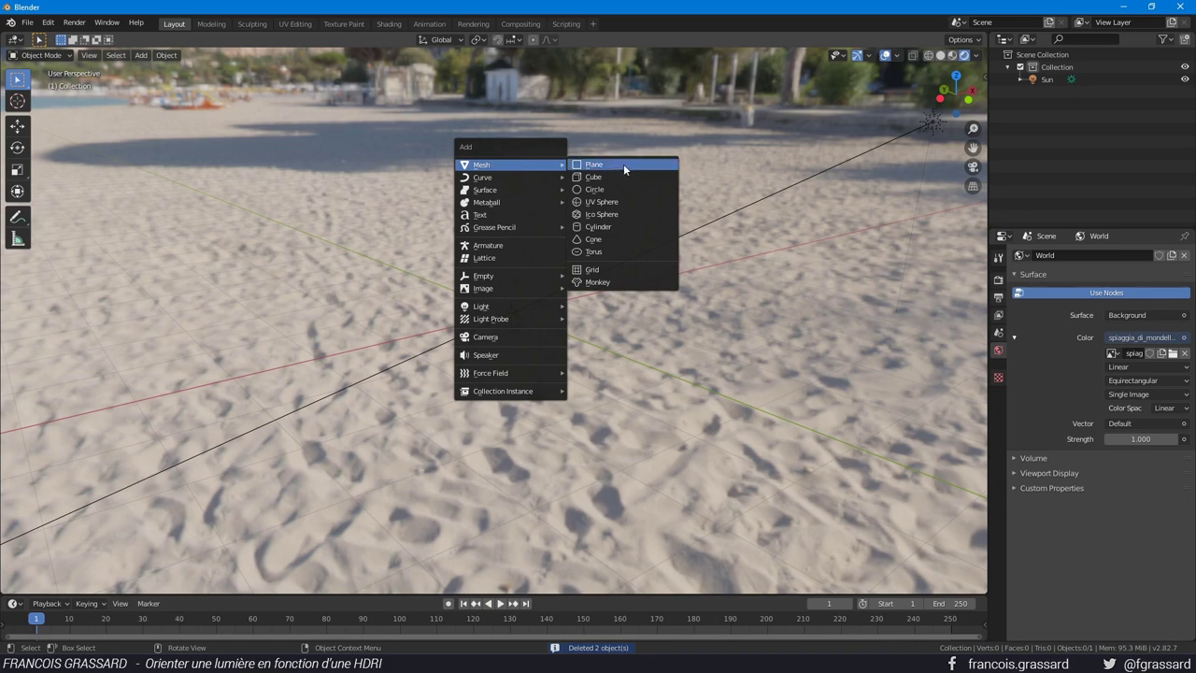
- Add a ground plane and scale it up, then switch to front view
{"action": "left_click", "coordinate": [594, 164]}
{"action": "key", "text": "s"}
{"action": "left_click", "coordinate": [186, 277]}
{"action": "key", "text": "KP_1"}
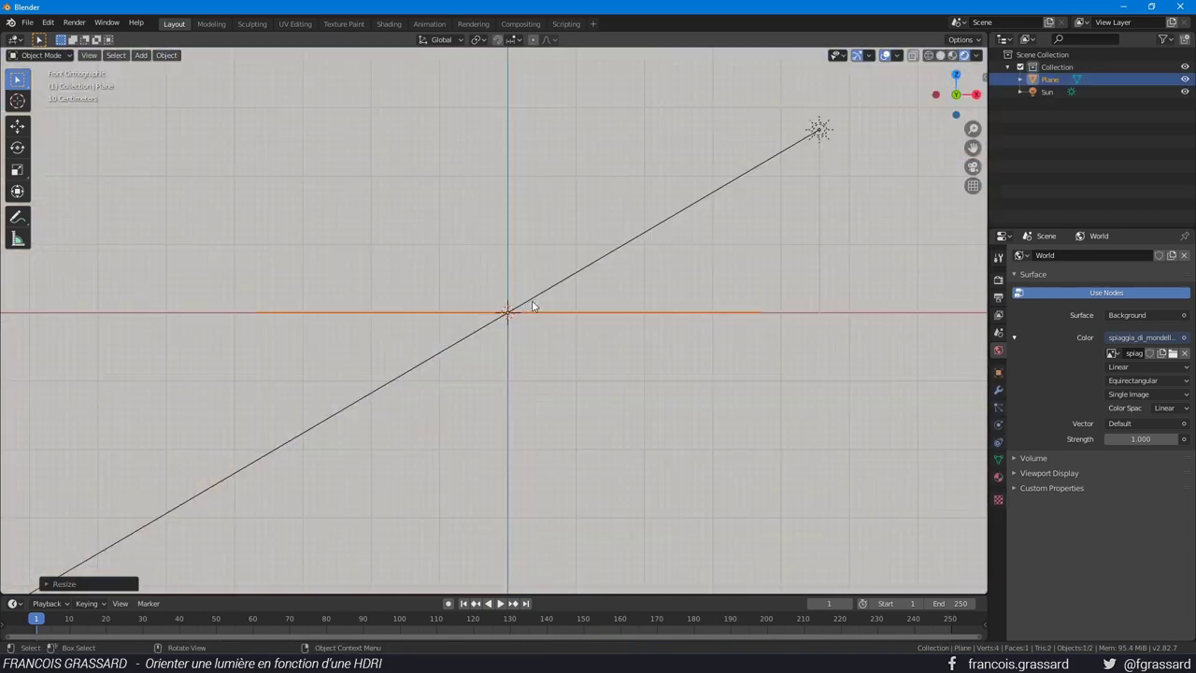
- Add a cube and move it up along Z to rest on the plane
{"action": "key", "text": "shift+a"}
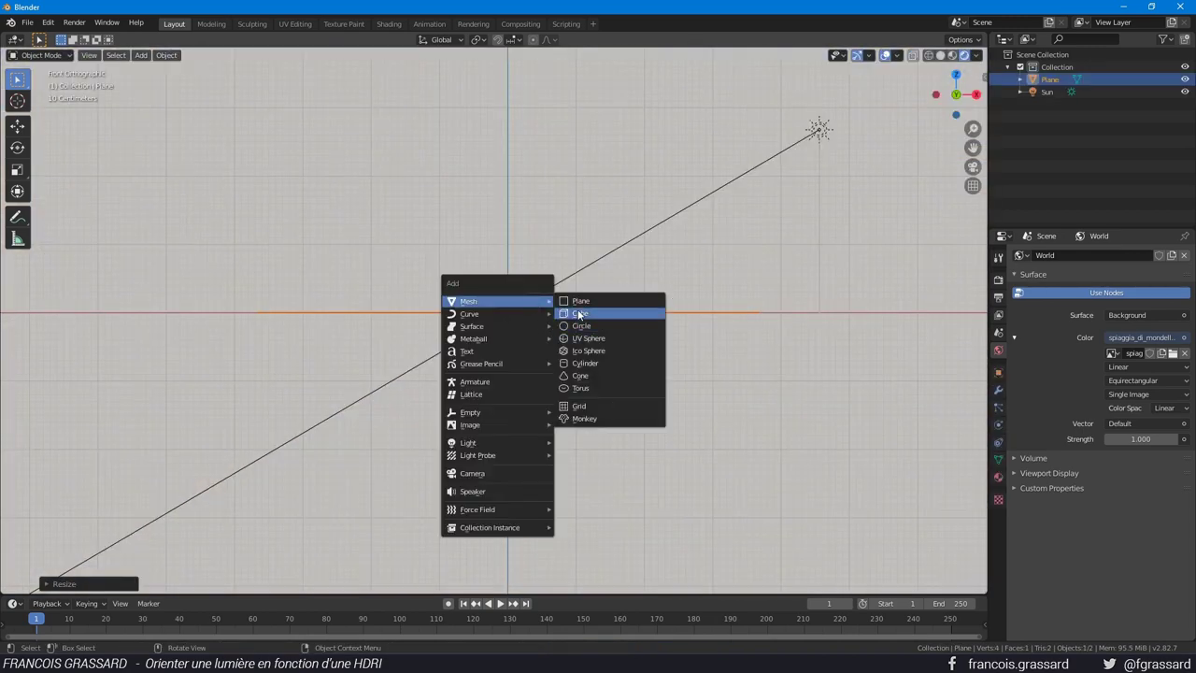
{"action": "left_click", "coordinate": [579, 313]}
{"action": "key", "text": "g"}
{"action": "key", "text": "z"}
{"action": "left_click", "coordinate": [592, 314]}
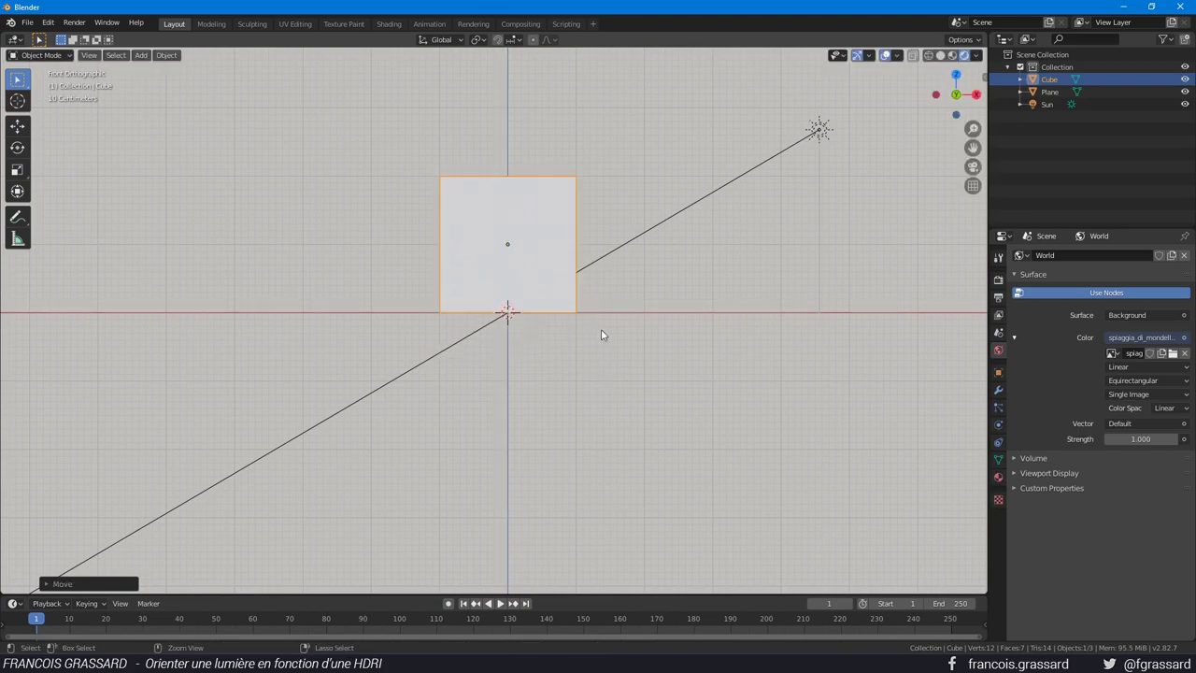
- Scale the plane much larger into a wide floor
{"action": "middle_click_drag", "start_coordinate": [603, 333], "coordinate": [641, 358]}
{"action": "left_click", "coordinate": [641, 358]}
{"action": "key", "text": "s"}
{"action": "left_click", "coordinate": [930, 377]}
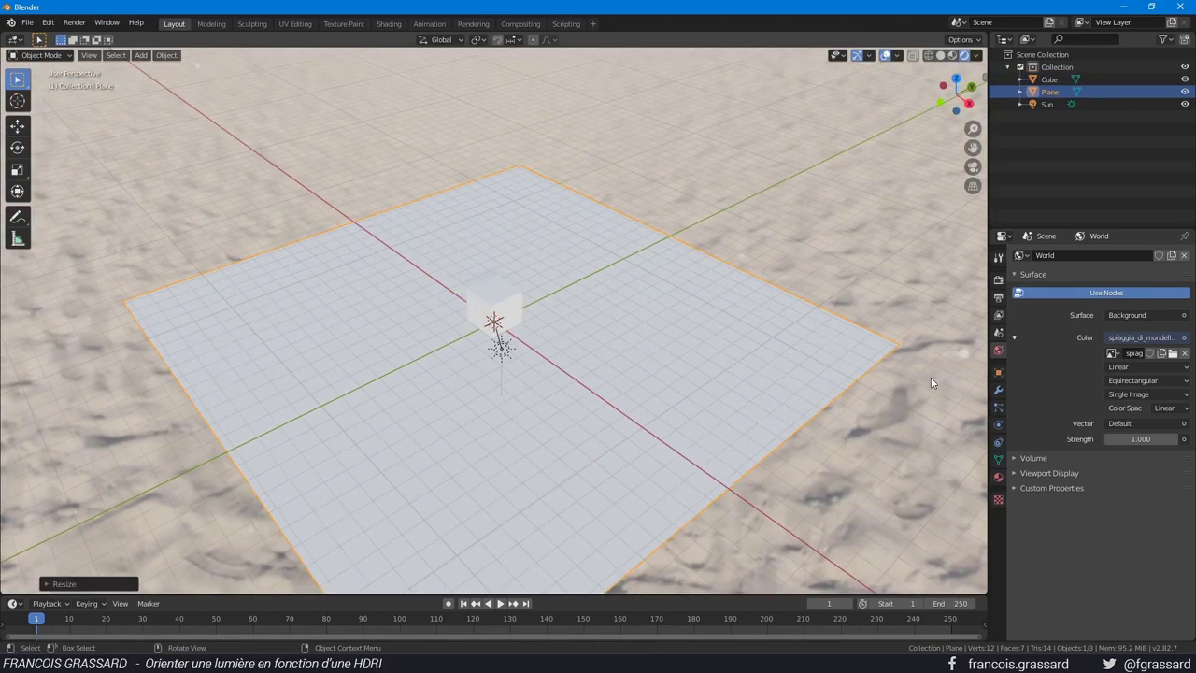
{"action": "middle_click_drag", "start_coordinate": [931, 377], "coordinate": [731, 388]}
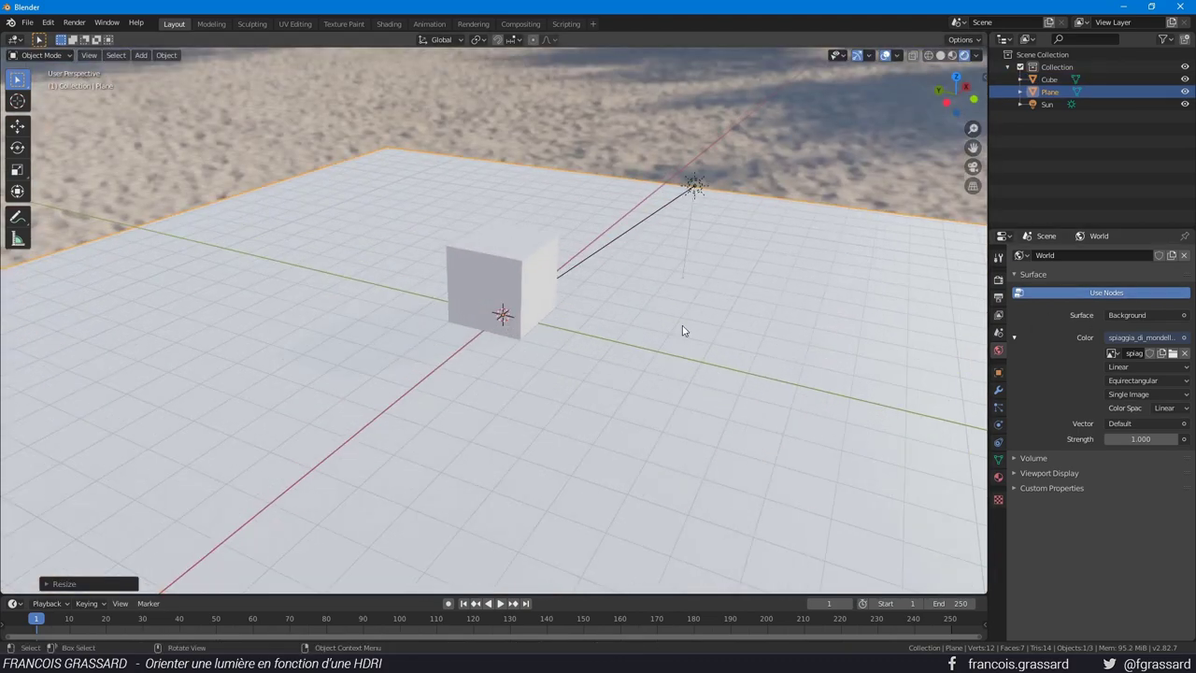
{"action": "left_click", "coordinate": [997, 477]}
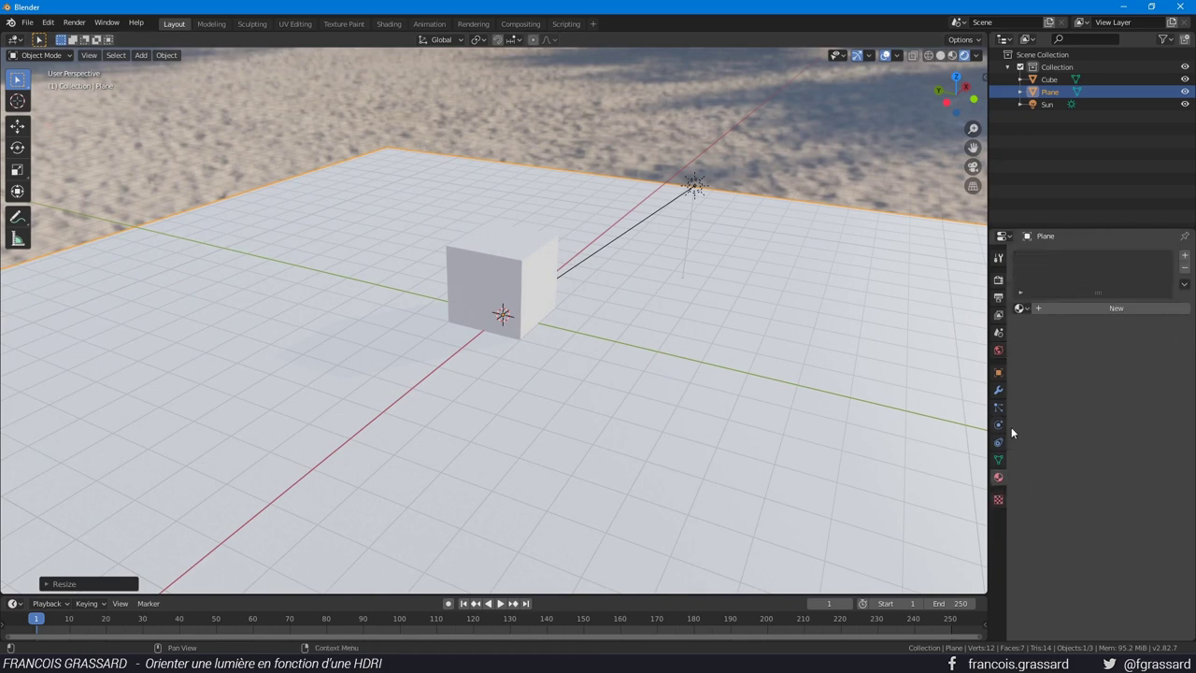
- Set the World Strength of the beach HDRI to 0.250
{"action": "left_click", "coordinate": [998, 349]}
{"action": "left_click", "coordinate": [1149, 438]}
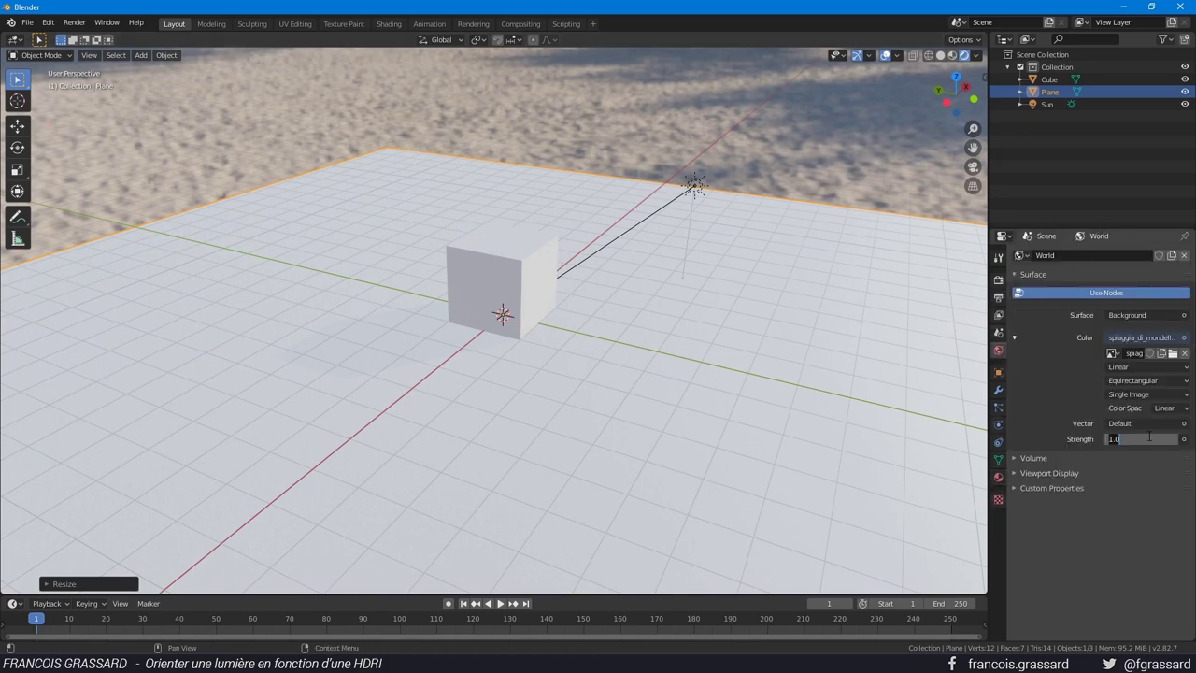
{"action": "type", "text": "5"}
{"action": "key", "text": "Return"}
{"action": "mouse_move", "coordinate": [622, 367]}
{"action": "middle_mouse_down"}
{"action": "mouse_move", "coordinate": [504, 359]}
{"action": "mouse_move", "coordinate": [639, 313]}
{"action": "mouse_move", "coordinate": [625, 323]}
{"action": "middle_mouse_up"}
{"action": "middle_click_drag", "start_coordinate": [585, 285], "coordinate": [607, 246]}
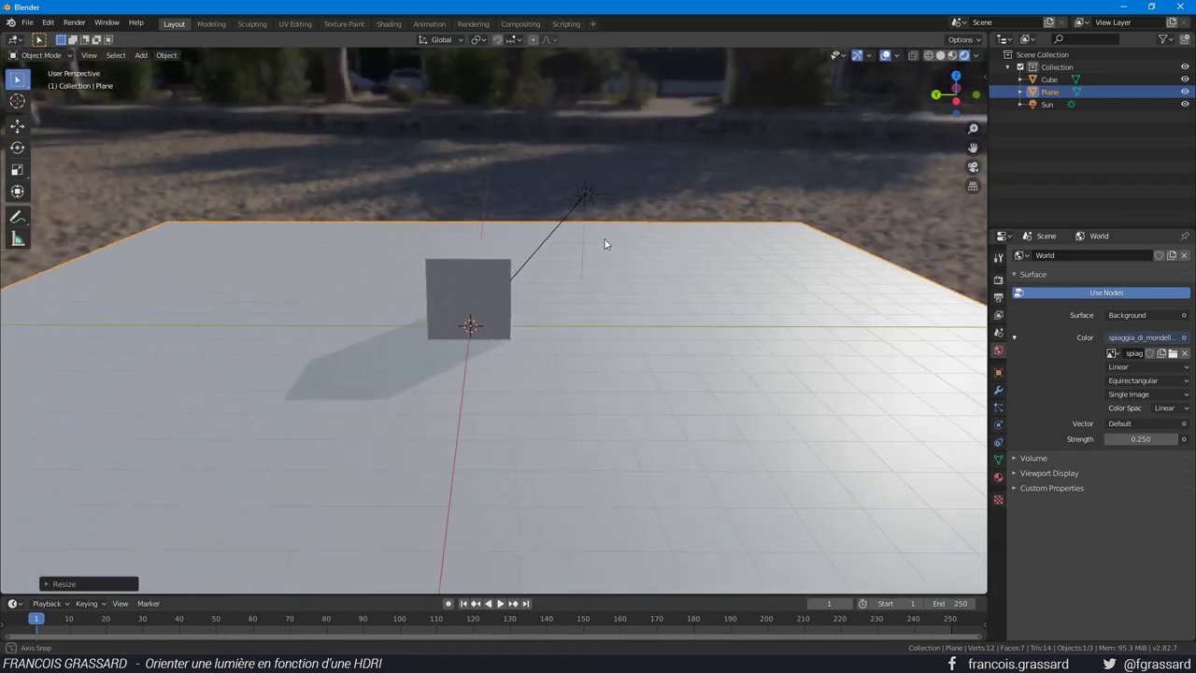
- Move the Sun lamp higher above the cube
{"action": "left_click", "coordinate": [589, 200]}
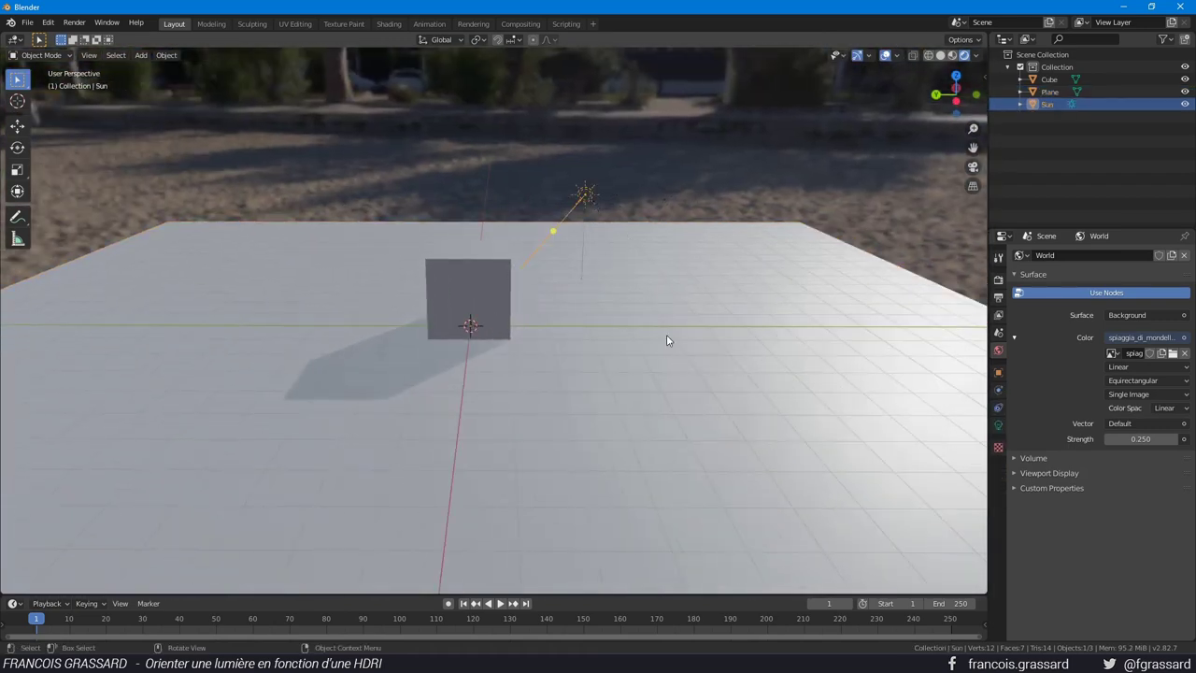
{"action": "key", "text": "g"}
{"action": "left_click", "coordinate": [699, 237]}
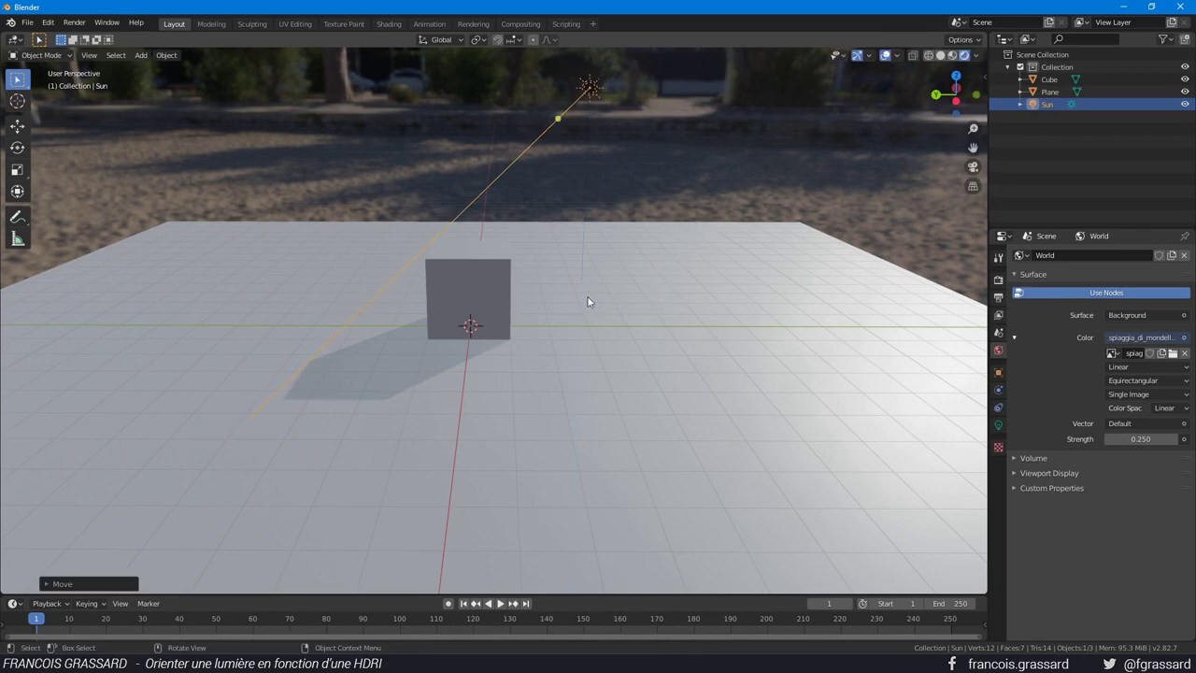
{"action": "mouse_move", "coordinate": [801, 272]}
{"action": "middle_mouse_down"}
{"action": "mouse_move", "coordinate": [726, 284]}
{"action": "mouse_move", "coordinate": [749, 306]}
{"action": "middle_mouse_up"}
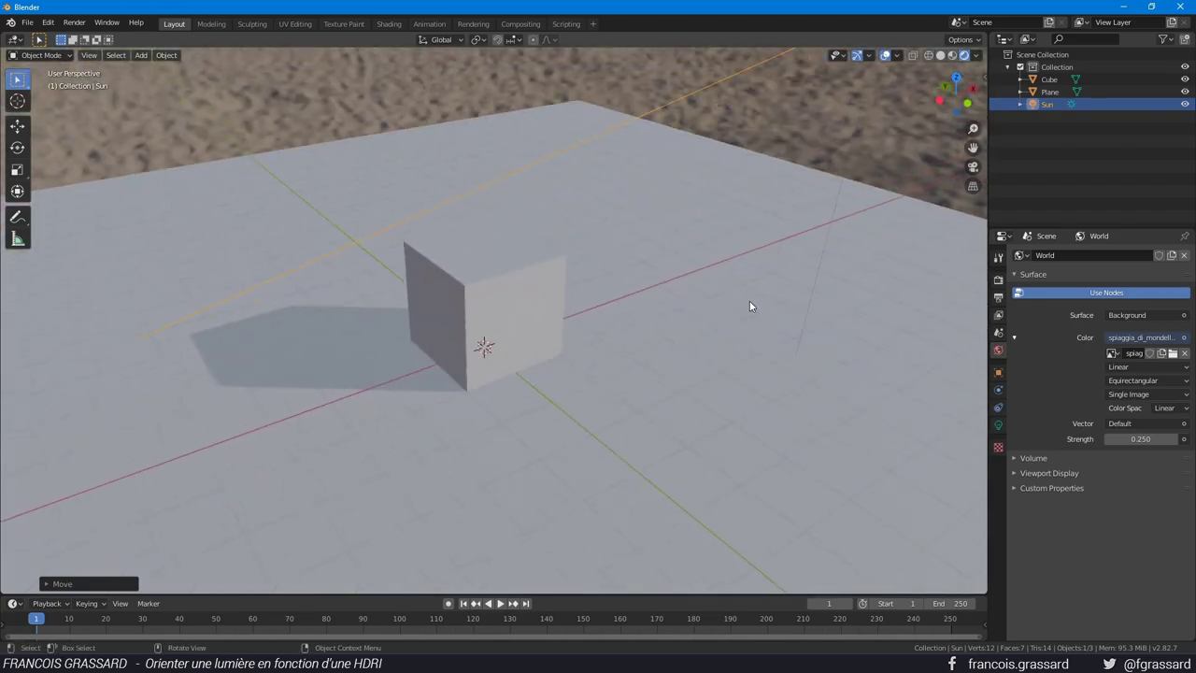
- Switch the render engine to Cycles using GPU Compute
{"action": "left_click", "coordinate": [998, 280]}
{"action": "left_click", "coordinate": [1135, 255]}
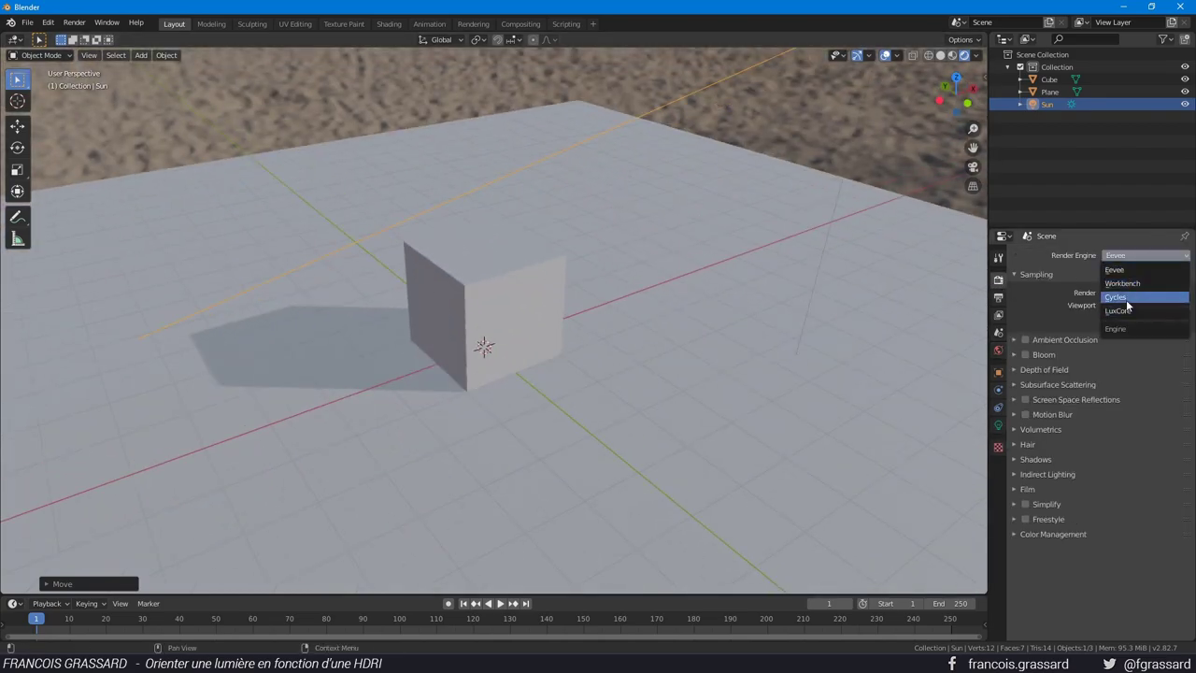
{"action": "left_click", "coordinate": [1128, 298]}
{"action": "middle_click_drag", "start_coordinate": [749, 325], "coordinate": [675, 260]}
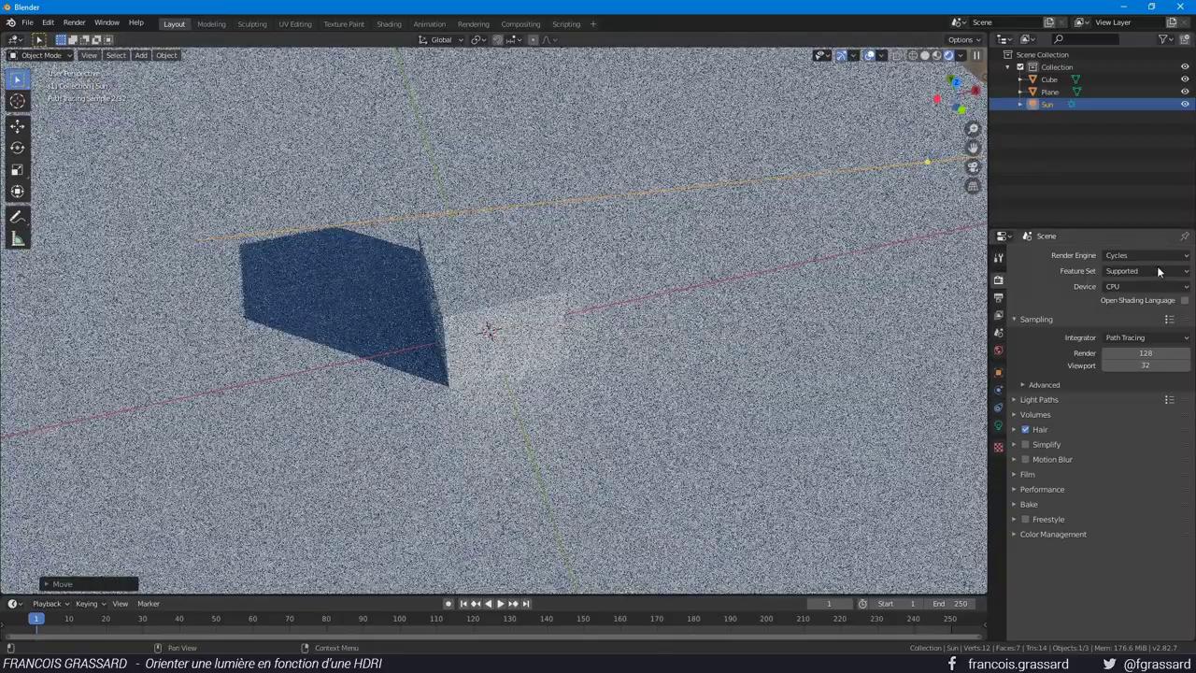
{"action": "left_click", "coordinate": [1146, 286]}
{"action": "left_click", "coordinate": [1135, 302]}
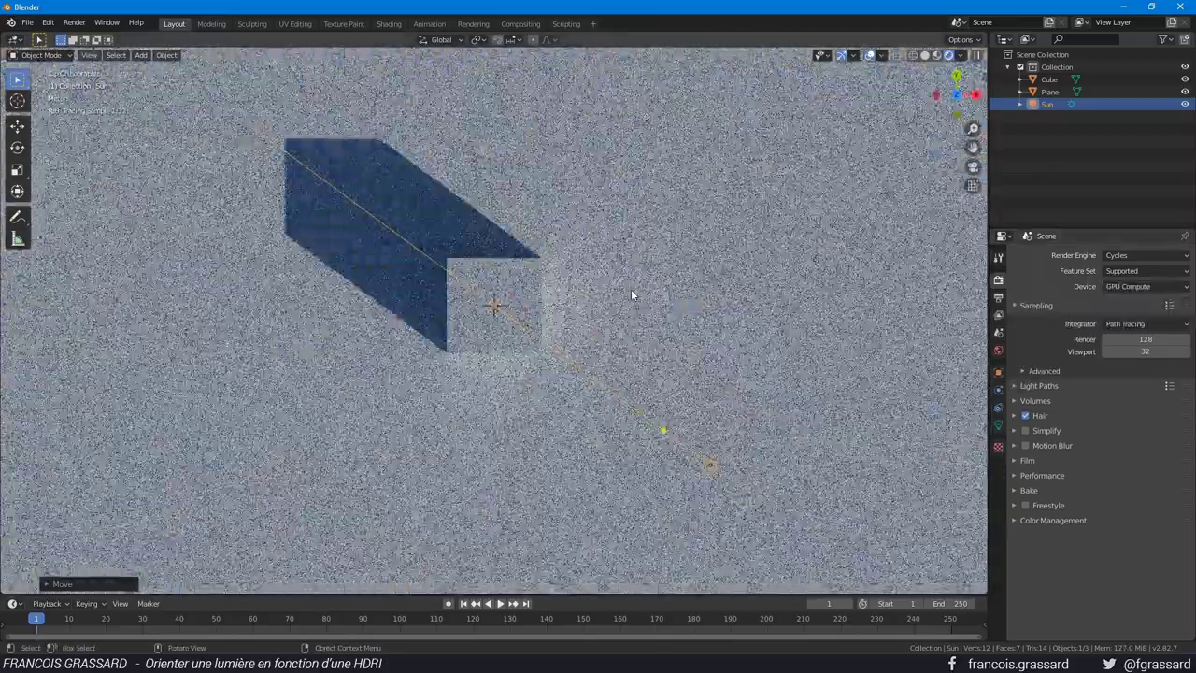
{"action": "middle_click_drag", "start_coordinate": [630, 289], "coordinate": [551, 257]}
- From top view, draw a render region and rotate the Sun so the shadow falls upper left
{"action": "key", "text": "KP_7"}
{"action": "key", "text": "ctrl+b"}
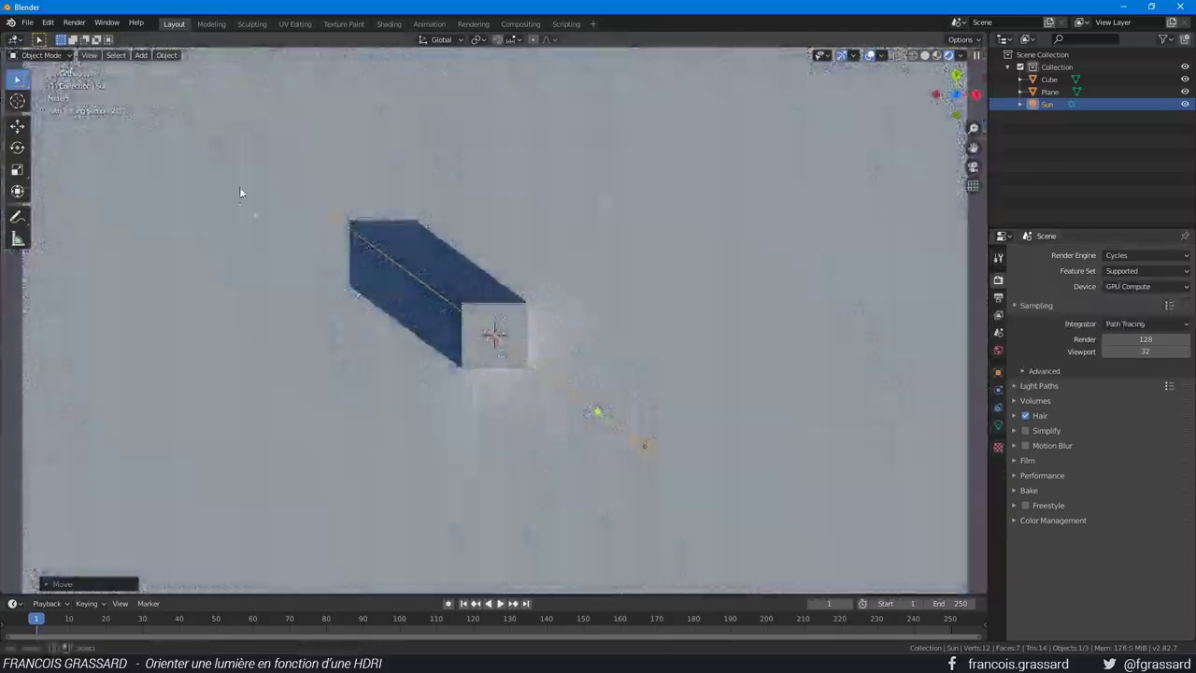
{"action": "left_click_drag", "start_coordinate": [247, 169], "coordinate": [703, 478]}
{"action": "key", "text": "r"}
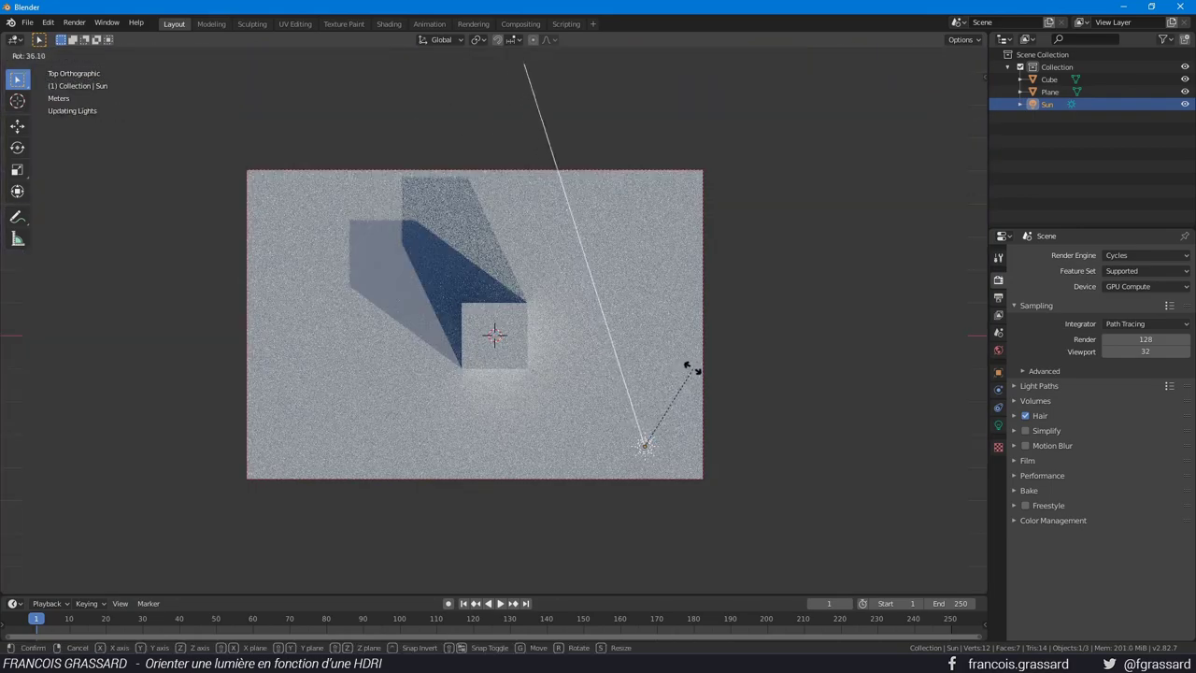
{"action": "left_click", "coordinate": [687, 366]}
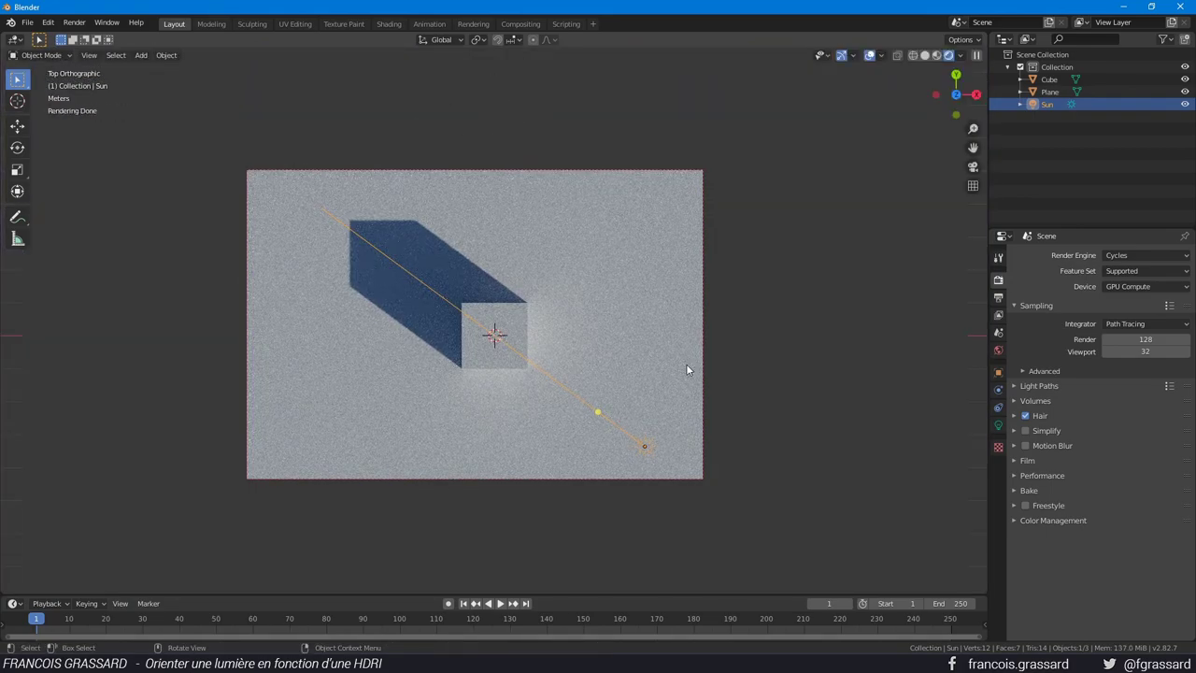
- Leave rendered preview and switch the render engine back to Eevee
{"action": "key", "text": "z"}
{"action": "middle_click_drag", "start_coordinate": [512, 368], "coordinate": [633, 300]}
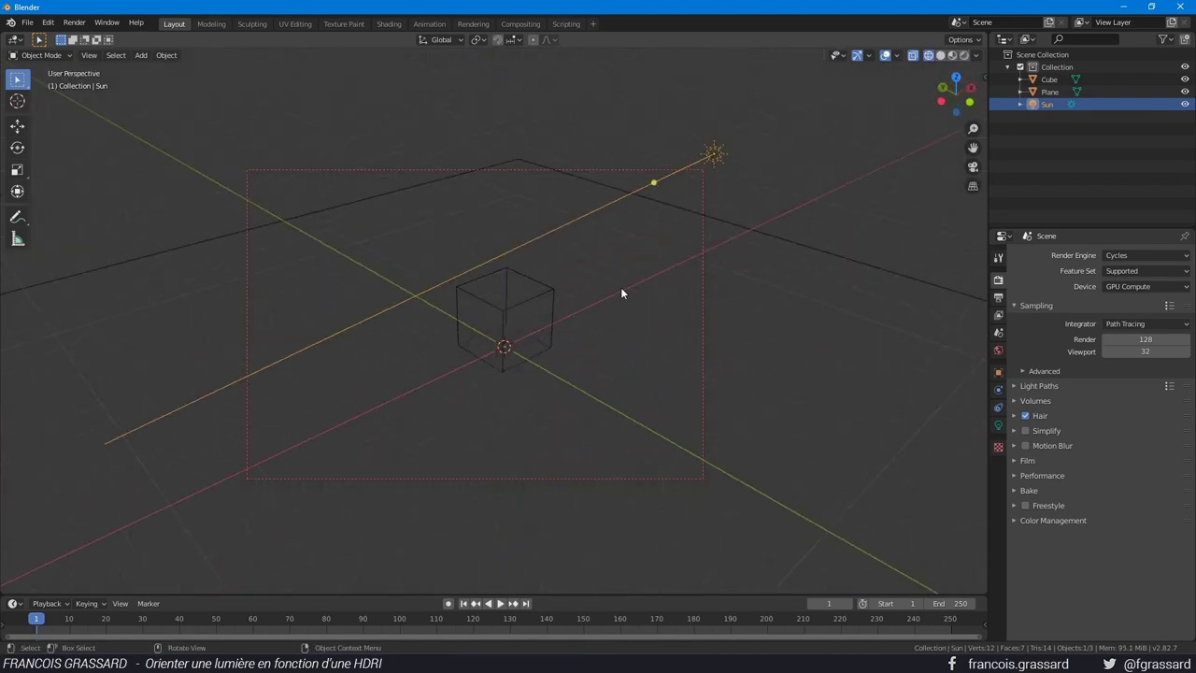
{"action": "left_click", "coordinate": [1137, 256]}
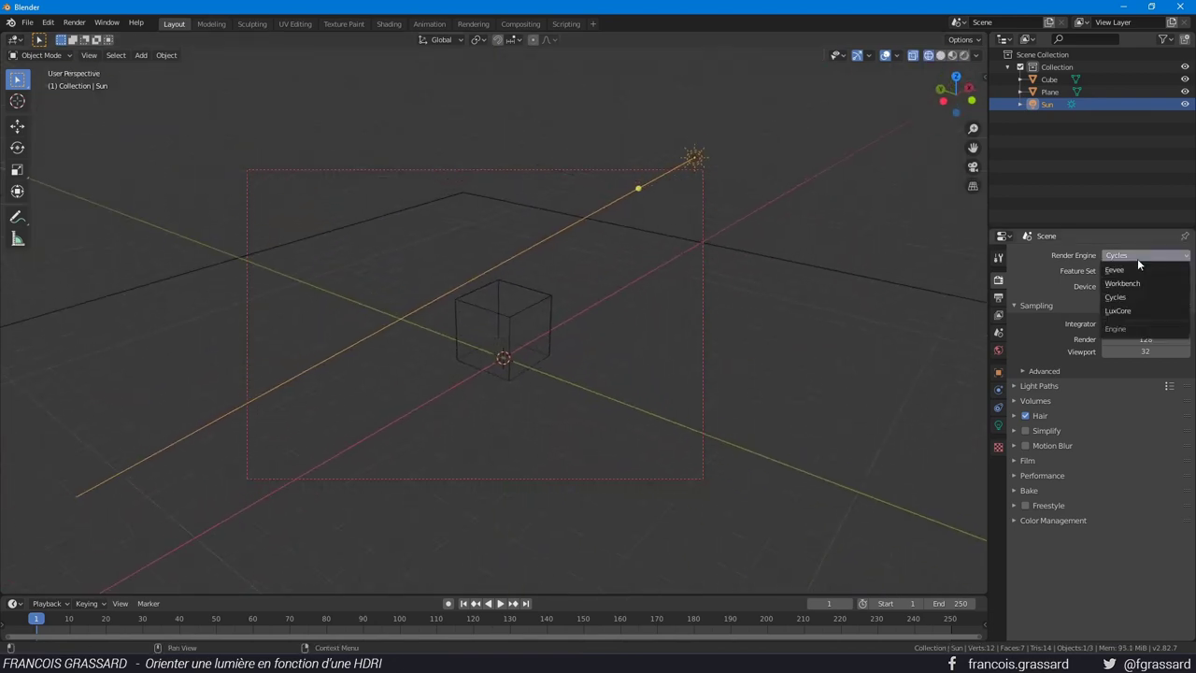
{"action": "left_click", "coordinate": [1127, 271]}
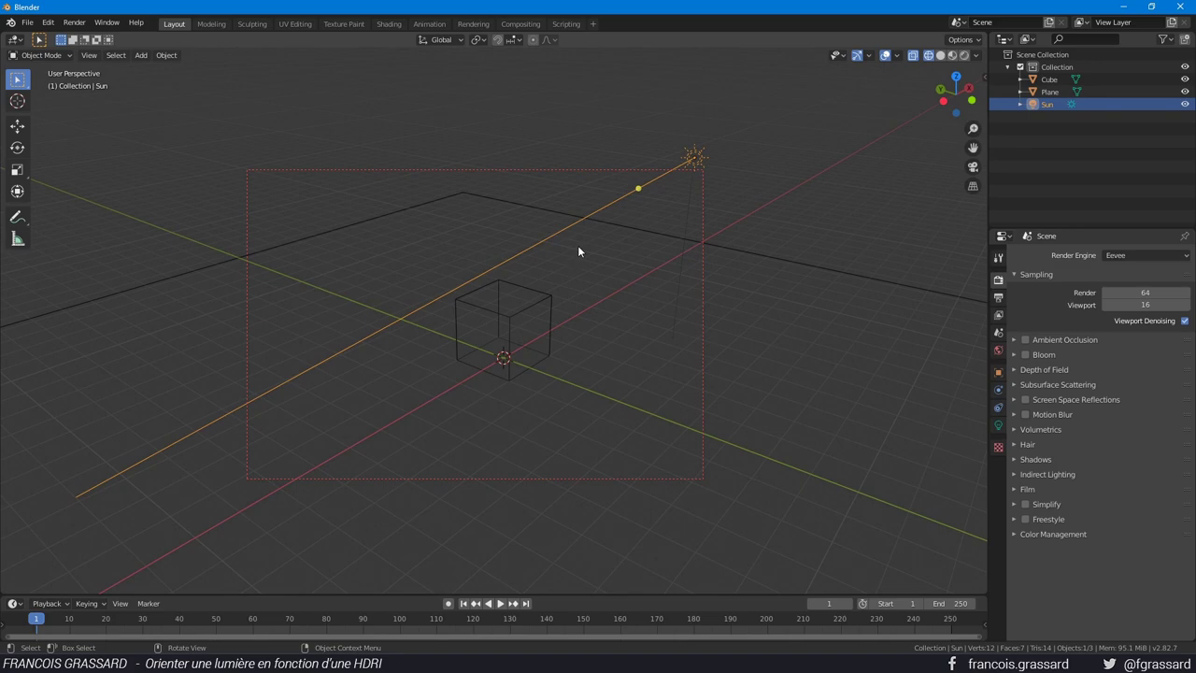
- Turn on Rendered shading and load HDR_Vault/Autoshop Engines.exr as the World's environment image
{"action": "key", "text": "z"}
{"action": "left_click", "coordinate": [594, 156]}
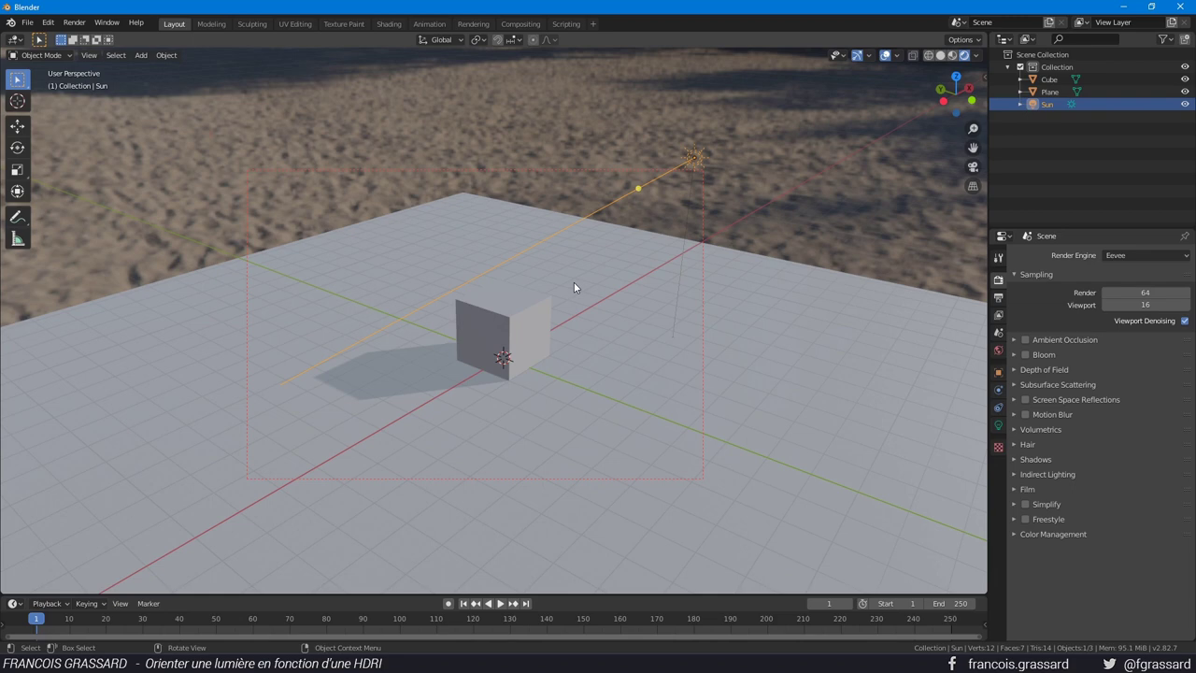
{"action": "left_click", "coordinate": [997, 351]}
{"action": "left_click", "coordinate": [1139, 318]}
{"action": "key", "text": "Escape"}
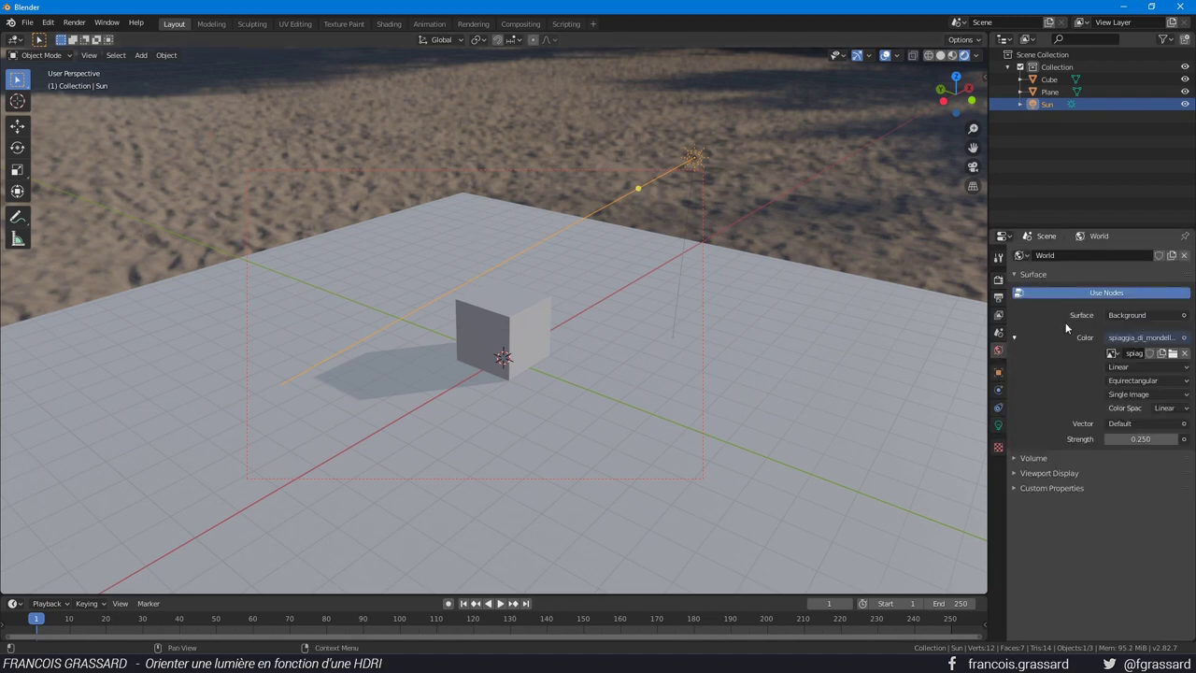
{"action": "left_click", "coordinate": [1172, 353]}
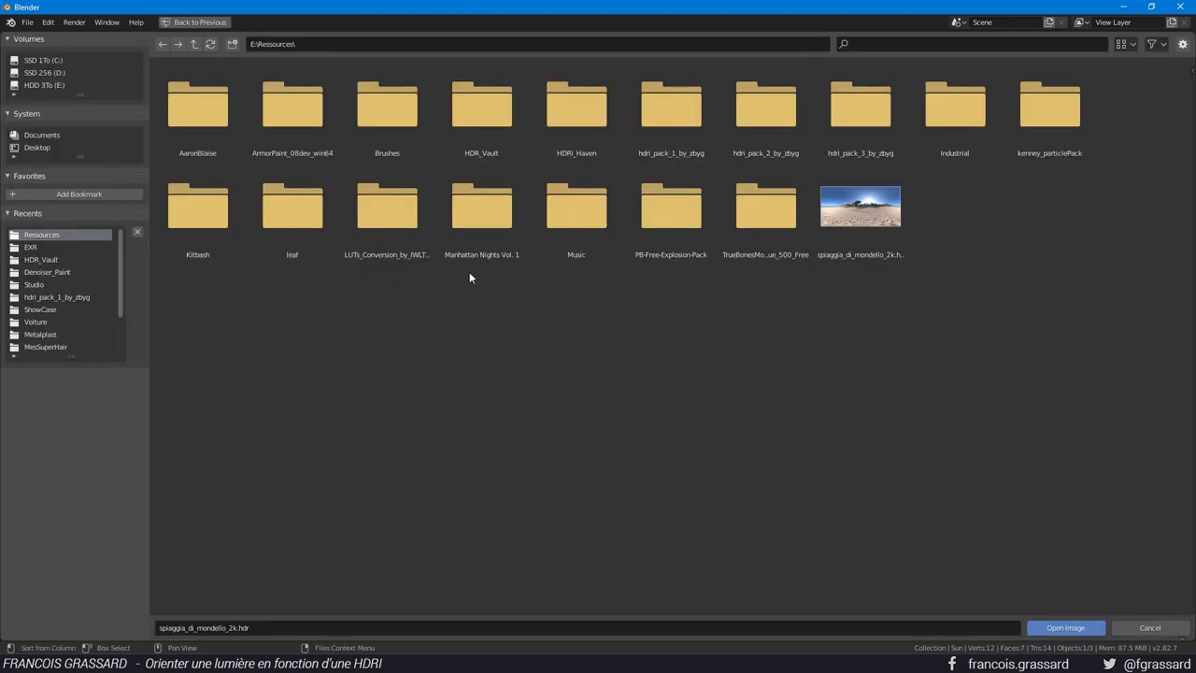
{"action": "double_click", "coordinate": [525, 103]}
{"action": "double_click", "coordinate": [211, 123]}
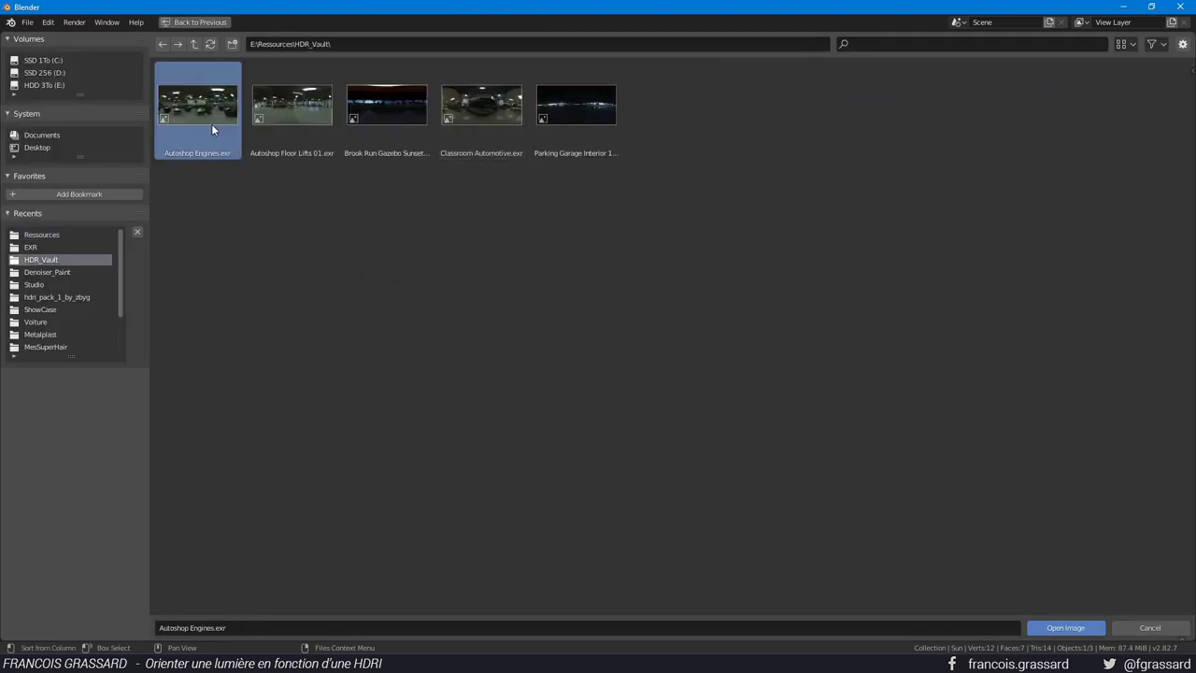
{"action": "mouse_move", "coordinate": [580, 324]}
{"action": "middle_mouse_down"}
{"action": "mouse_move", "coordinate": [504, 352]}
{"action": "mouse_move", "coordinate": [471, 348]}
{"action": "middle_mouse_up"}
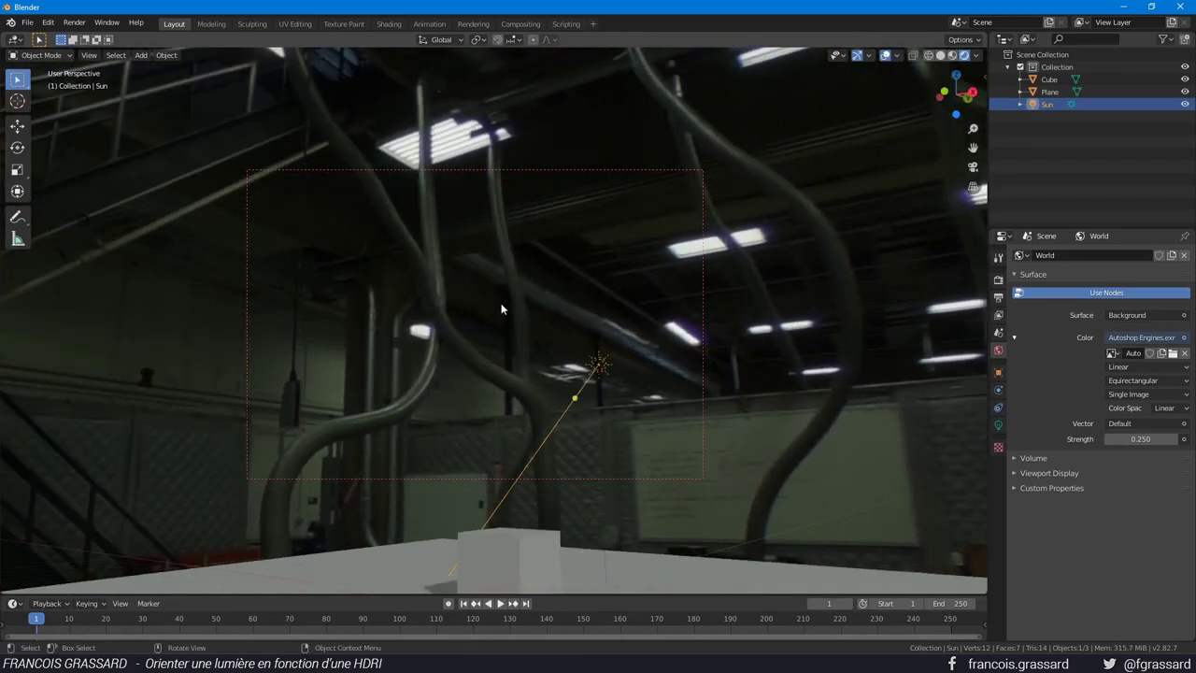
- Delete the Sun lamp and undo to restore it, then view the cube's shadow at eye level
{"action": "mouse_move", "coordinate": [492, 173]}
{"action": "middle_mouse_down"}
{"action": "mouse_move", "coordinate": [557, 226]}
{"action": "mouse_move", "coordinate": [446, 226]}
{"action": "mouse_move", "coordinate": [534, 260]}
{"action": "mouse_move", "coordinate": [478, 264]}
{"action": "mouse_move", "coordinate": [515, 348]}
{"action": "mouse_move", "coordinate": [583, 210]}
{"action": "mouse_move", "coordinate": [703, 302]}
{"action": "mouse_move", "coordinate": [684, 290]}
{"action": "mouse_move", "coordinate": [672, 329]}
{"action": "mouse_move", "coordinate": [728, 285]}
{"action": "mouse_move", "coordinate": [725, 336]}
{"action": "mouse_move", "coordinate": [654, 363]}
{"action": "mouse_move", "coordinate": [663, 291]}
{"action": "mouse_move", "coordinate": [730, 370]}
{"action": "mouse_move", "coordinate": [617, 297]}
{"action": "mouse_move", "coordinate": [659, 295]}
{"action": "middle_mouse_up"}
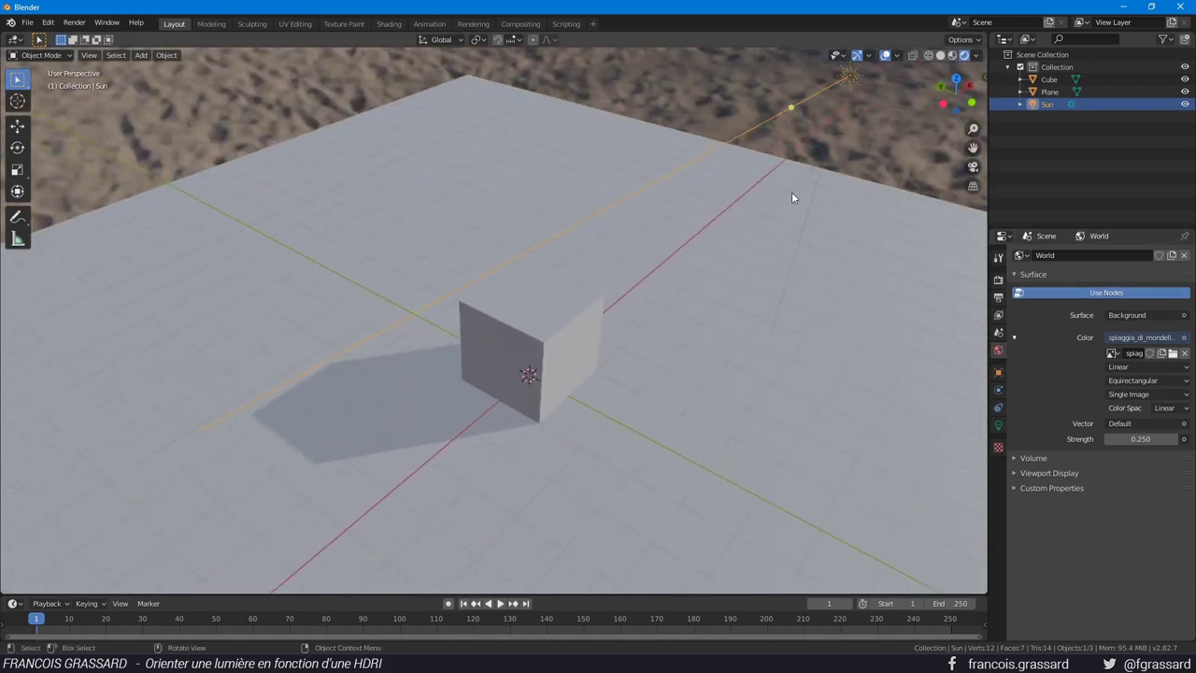
{"action": "key", "text": "Delete"}
{"action": "key", "text": "ctrl+z"}
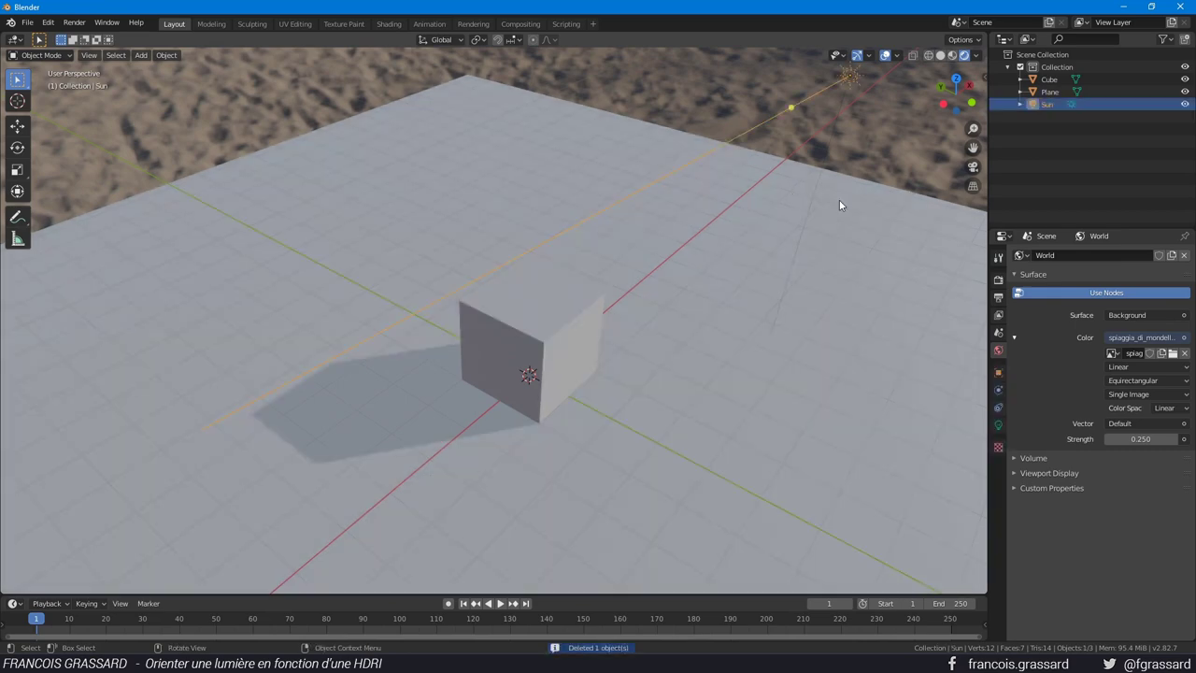
{"action": "mouse_move", "coordinate": [760, 315]}
{"action": "middle_mouse_down"}
{"action": "mouse_move", "coordinate": [715, 309]}
{"action": "mouse_move", "coordinate": [662, 269]}
{"action": "mouse_move", "coordinate": [611, 268]}
{"action": "middle_mouse_up"}
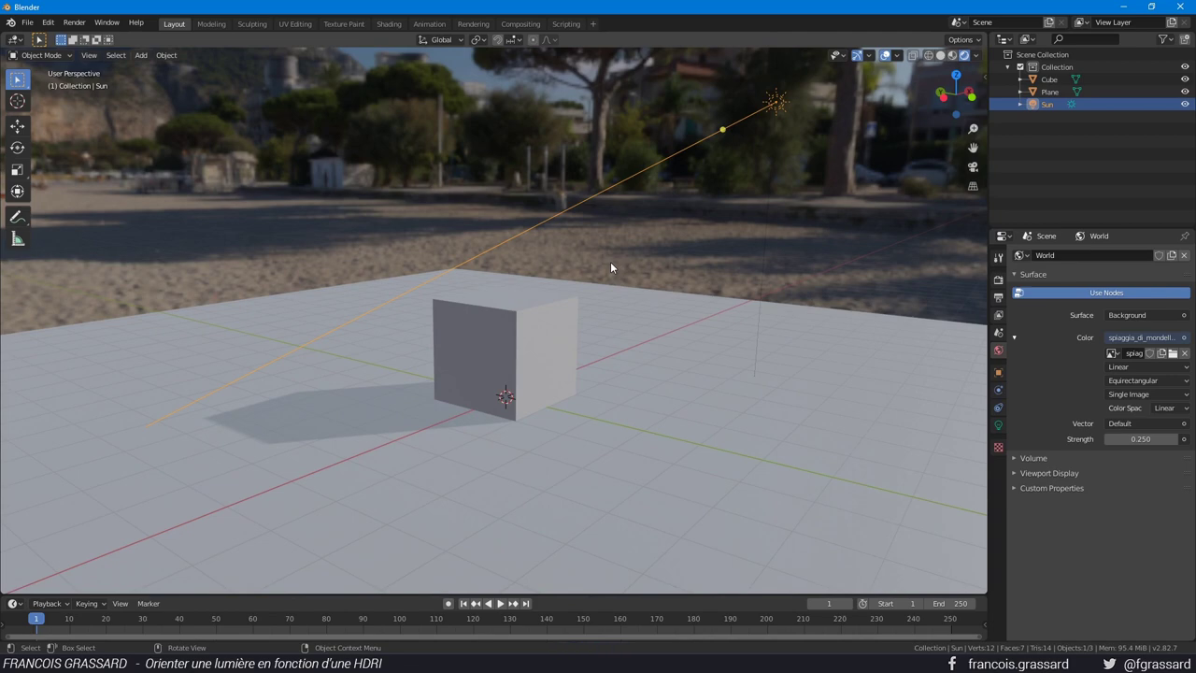